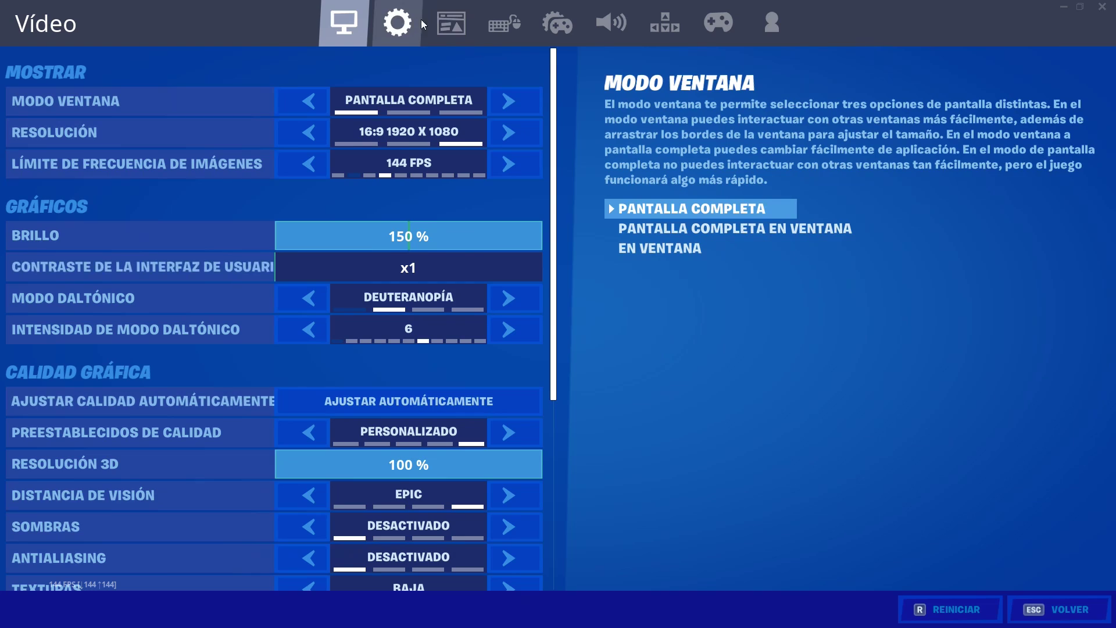
Step: Start playing the top 2:46 replay from 13/6/20 17:23 in Carrera > Repeticiones
click(421, 19)
scroll(448, 250, down, 5)
scroll(448, 249, down, 5)
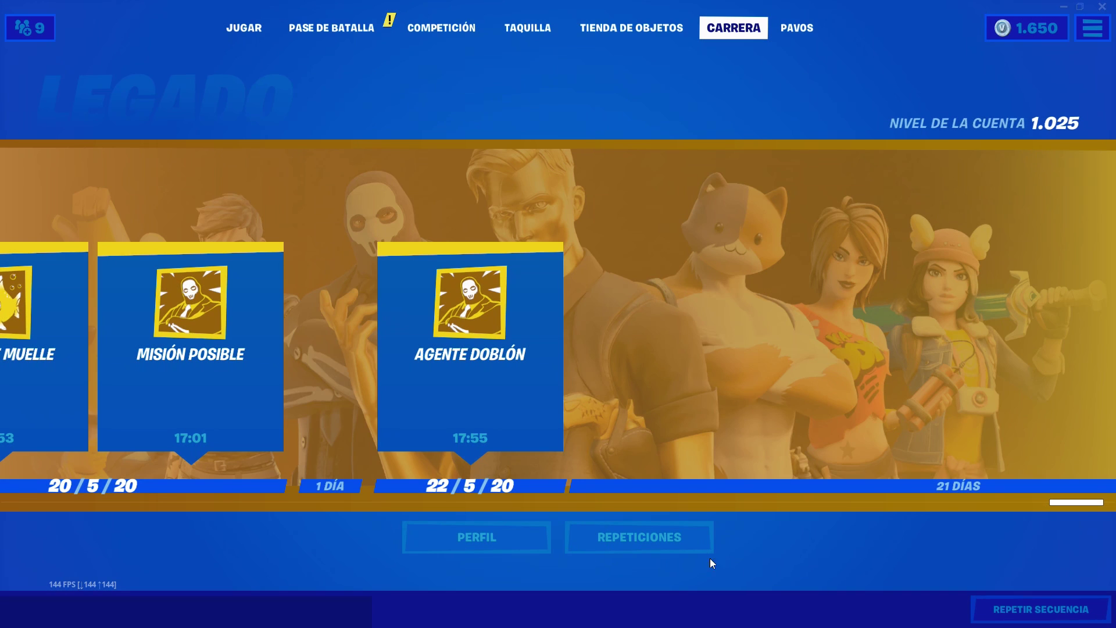
click(667, 547)
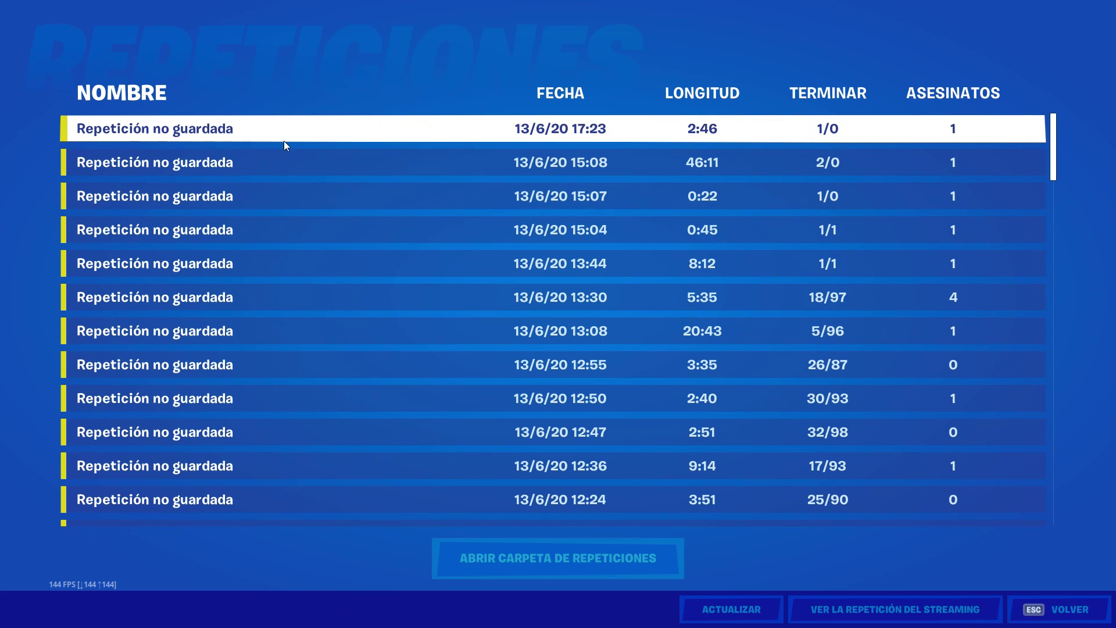
click(202, 134)
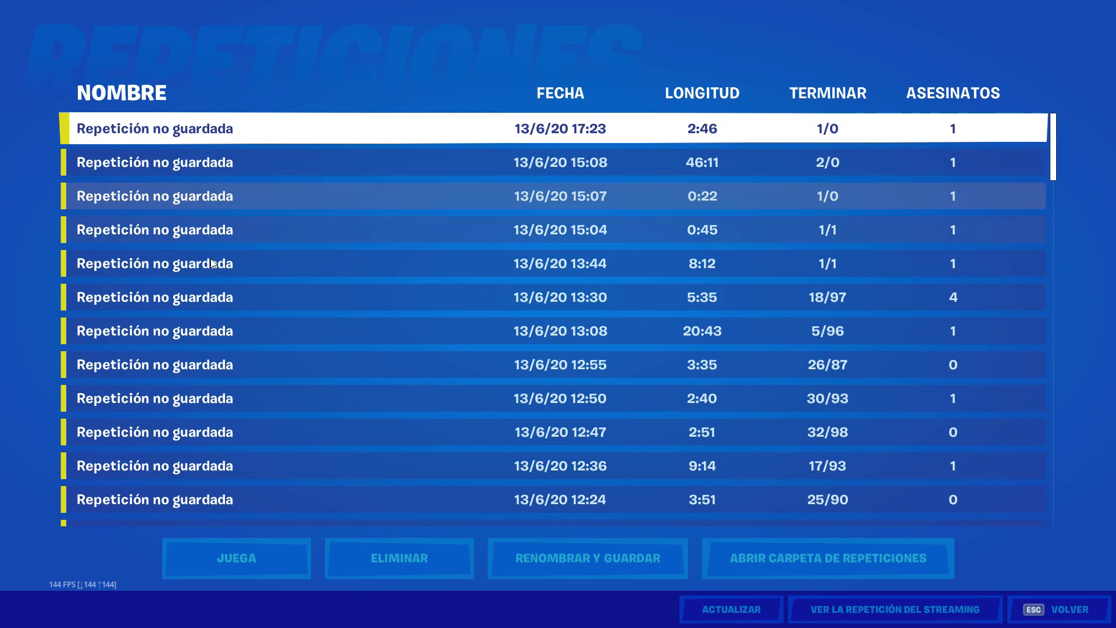
click(240, 565)
click(672, 463)
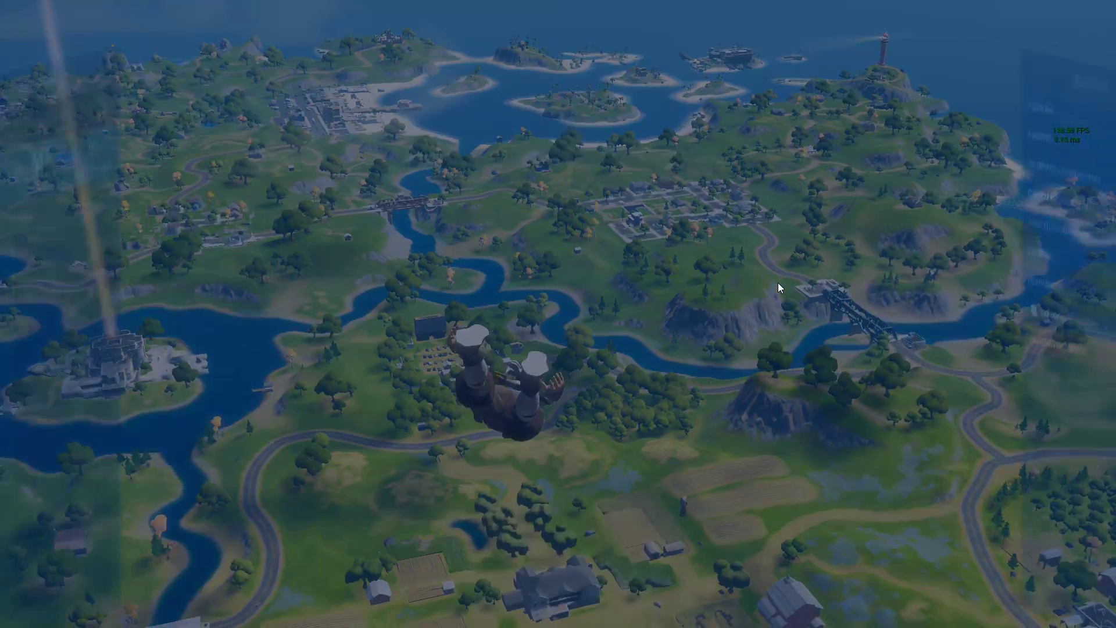
Step: Apply video settings: Épica preset, motion blur on, FPS counter and colour-blind mode off
key(Escape)
click(987, 91)
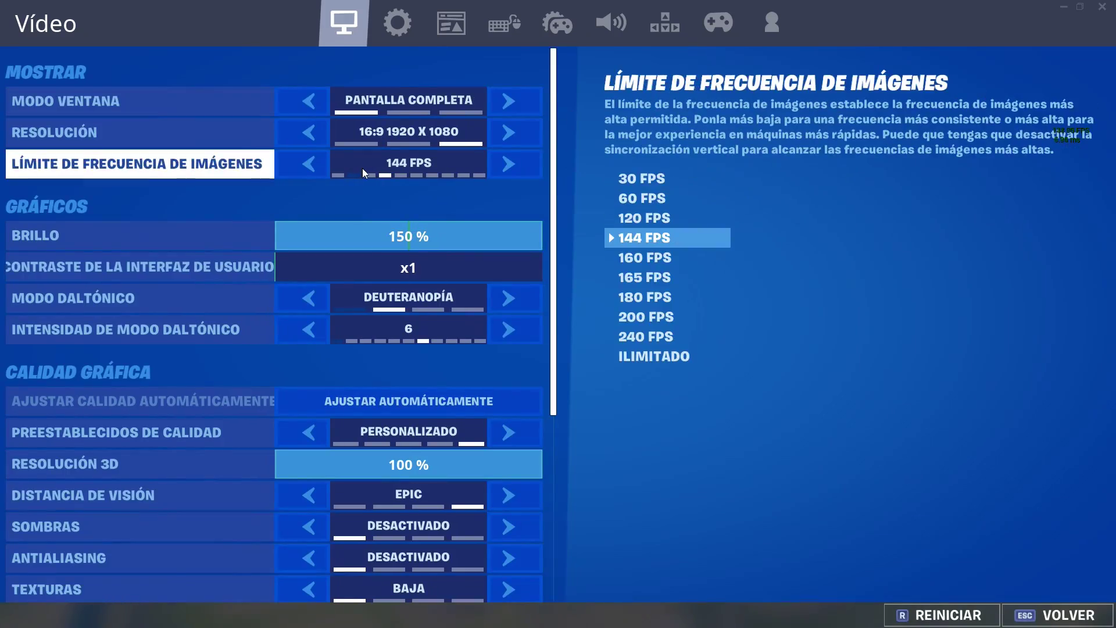
scroll(326, 203, down, 2)
click(298, 232)
scroll(320, 245, down, 3)
click(515, 248)
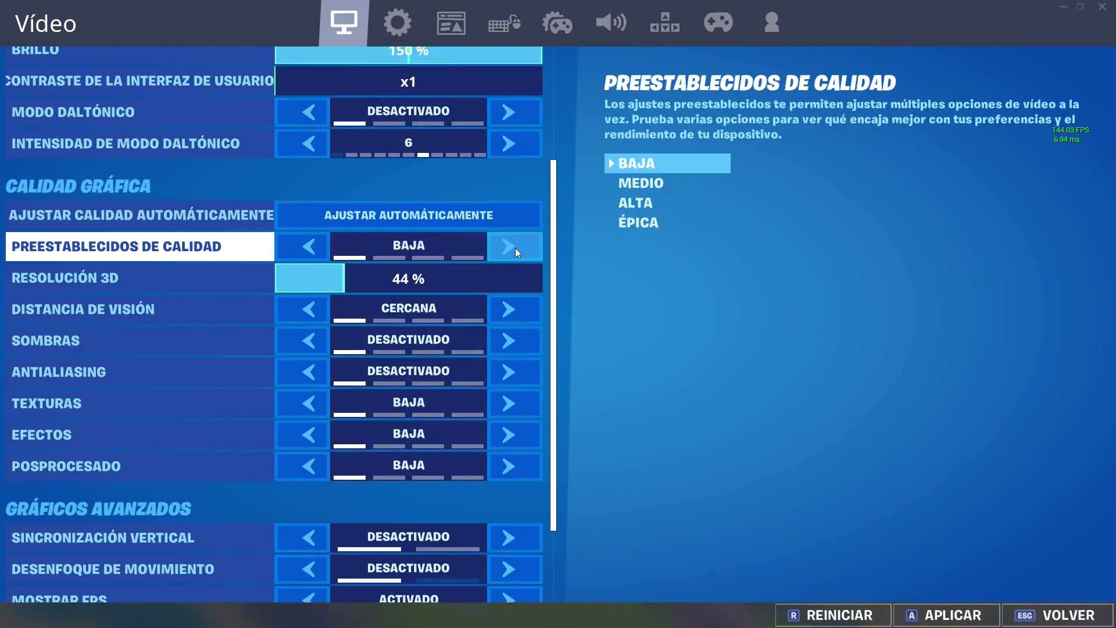
click(515, 248)
click(515, 248)
click(515, 248)
scroll(507, 302, down, 3)
click(517, 497)
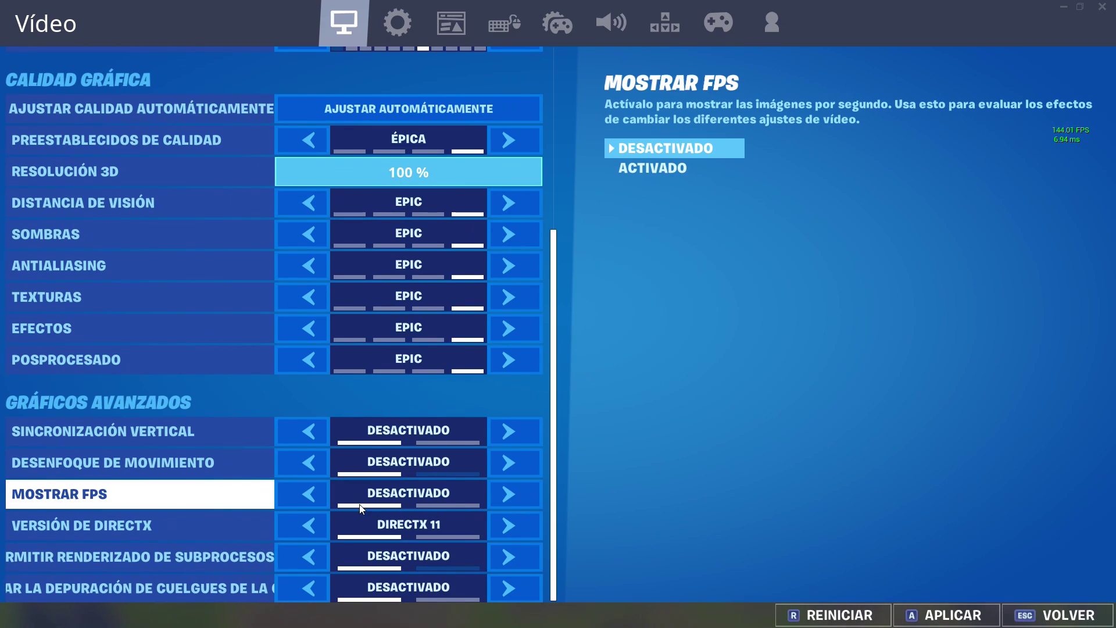
click(512, 464)
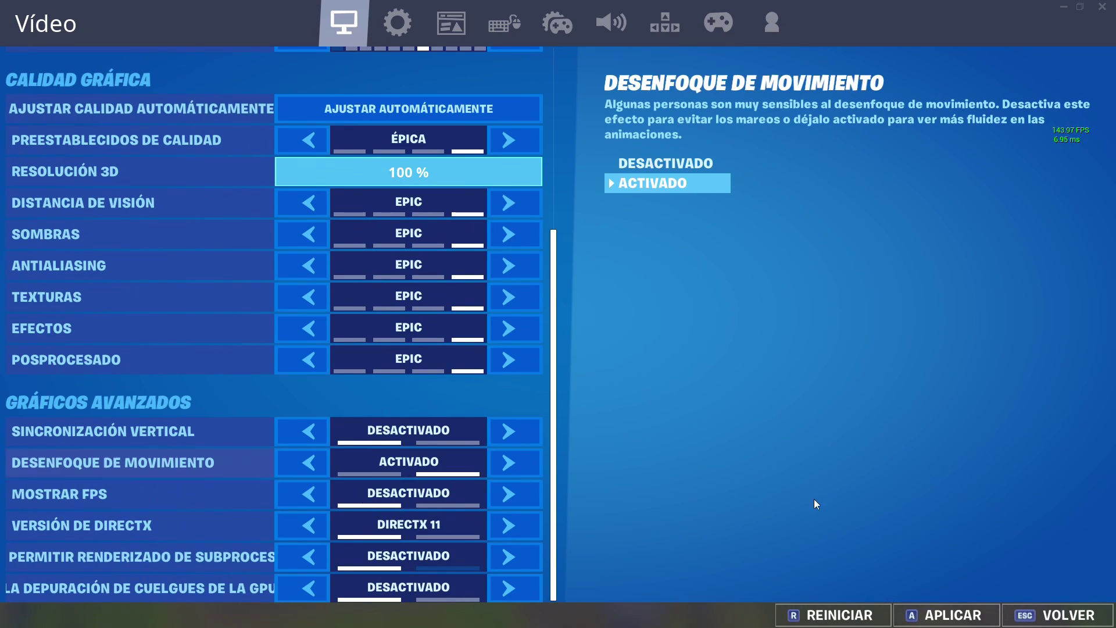
click(945, 615)
key(Escape)
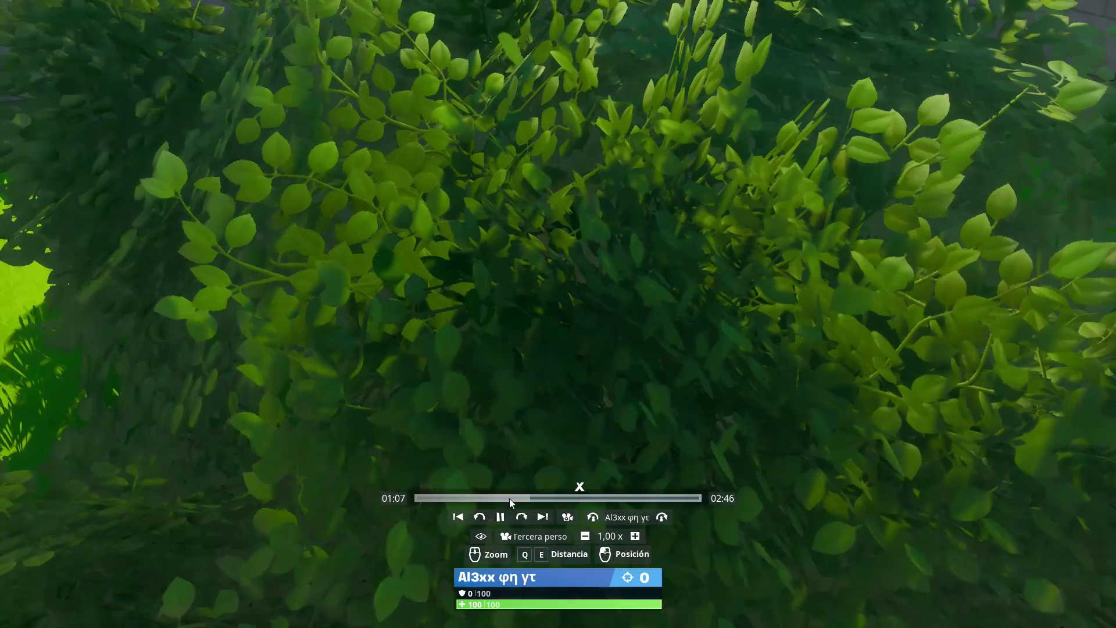
Step: Jump the replay to 00:49, use the Dron anexo camera at 0,50 x speed, and hide the HUD
click(517, 498)
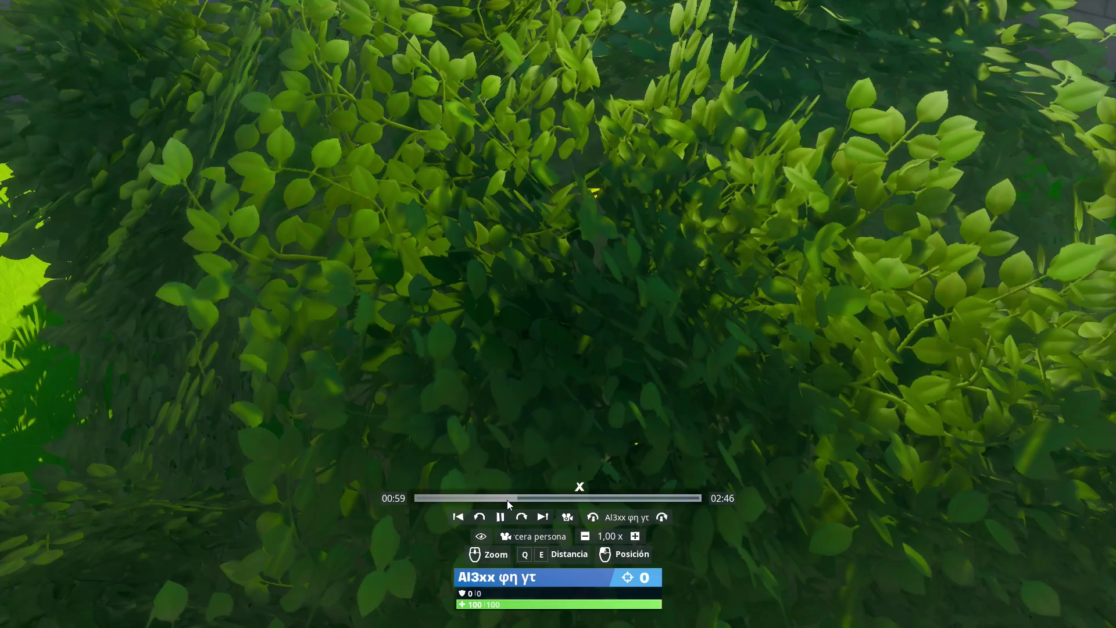
click(500, 498)
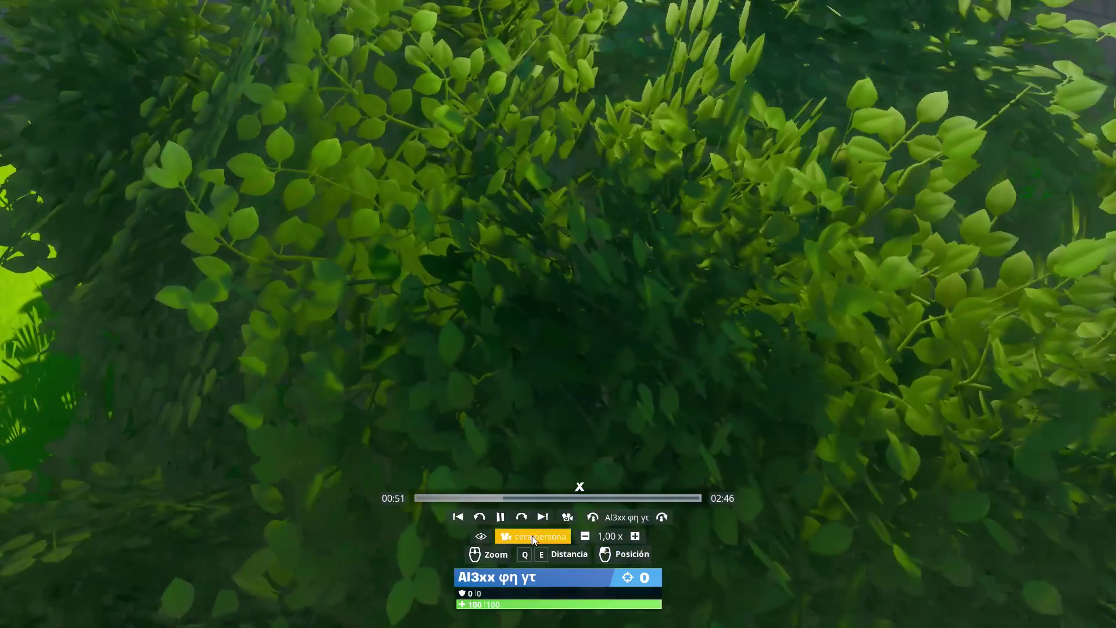
click(532, 536)
click(532, 493)
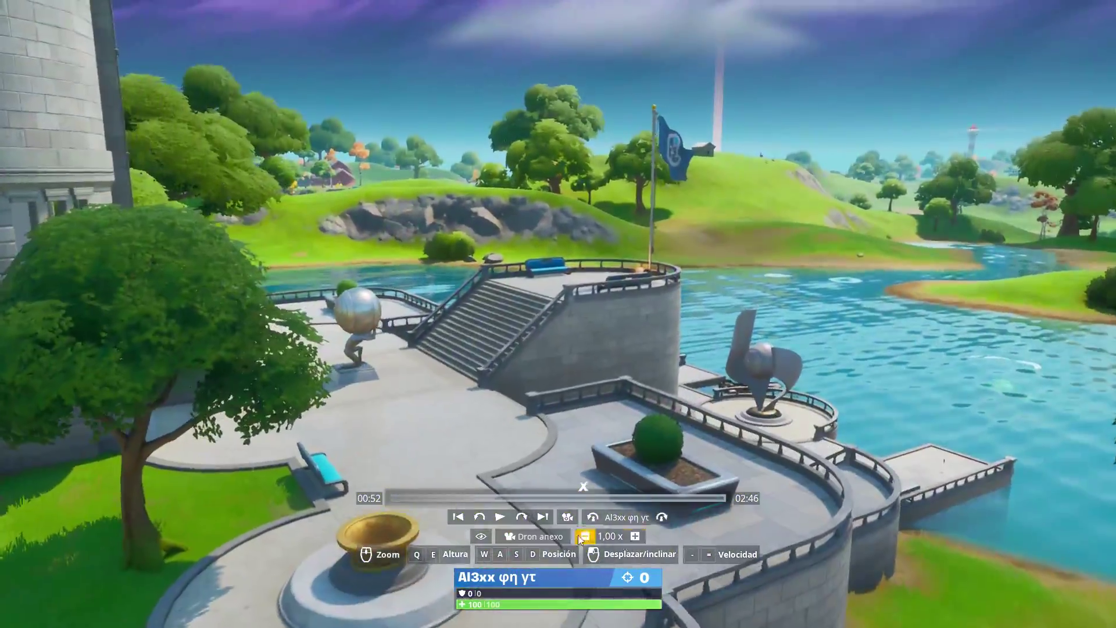
click(585, 536)
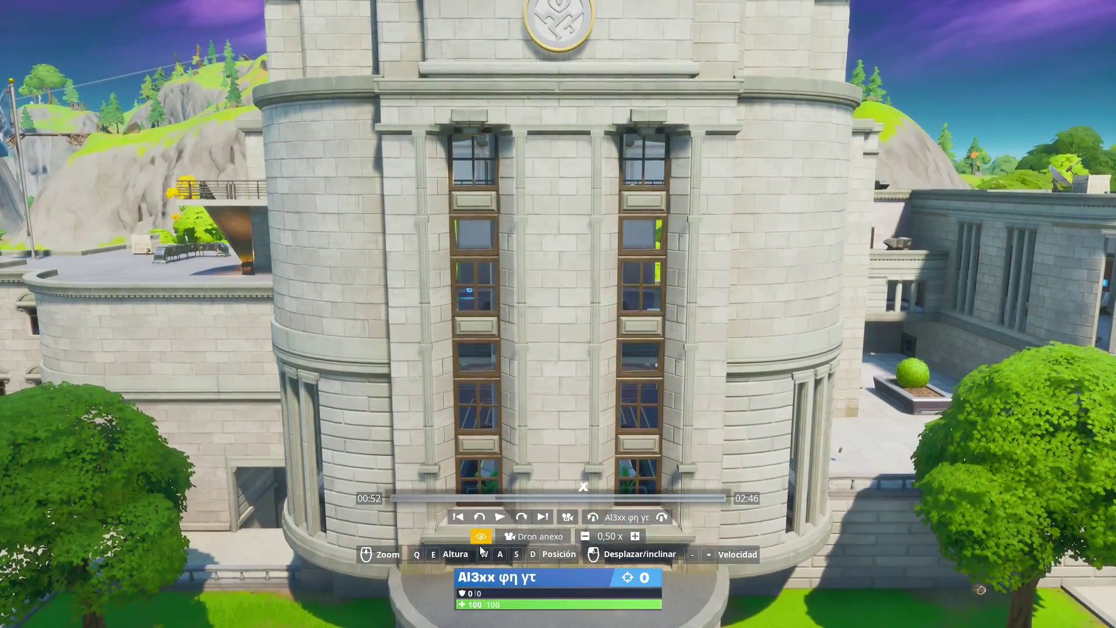
key(h)
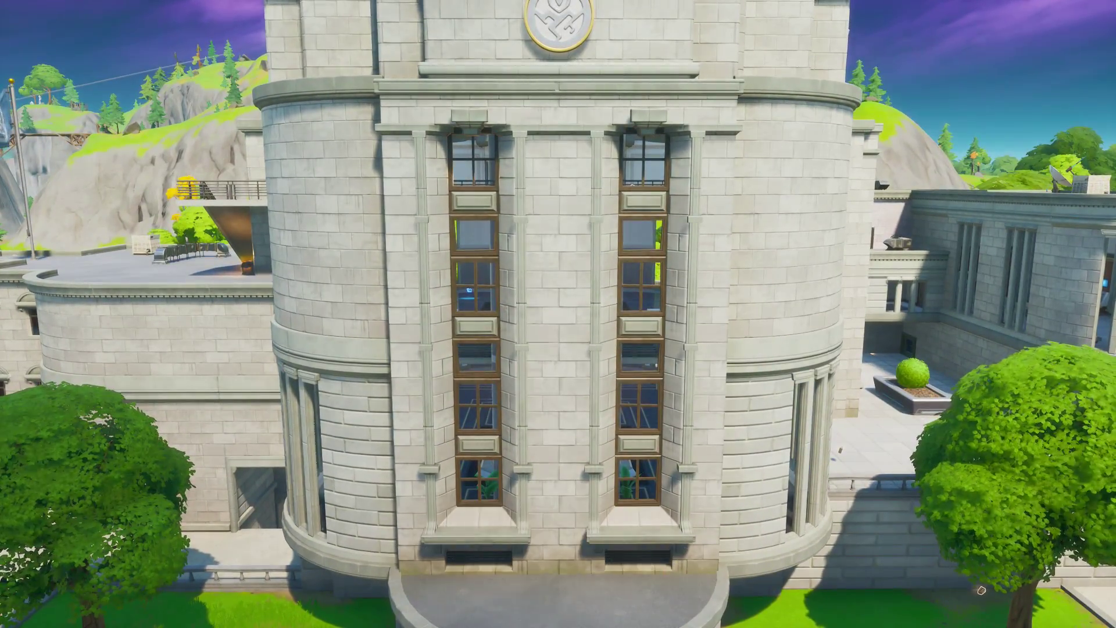
key(h)
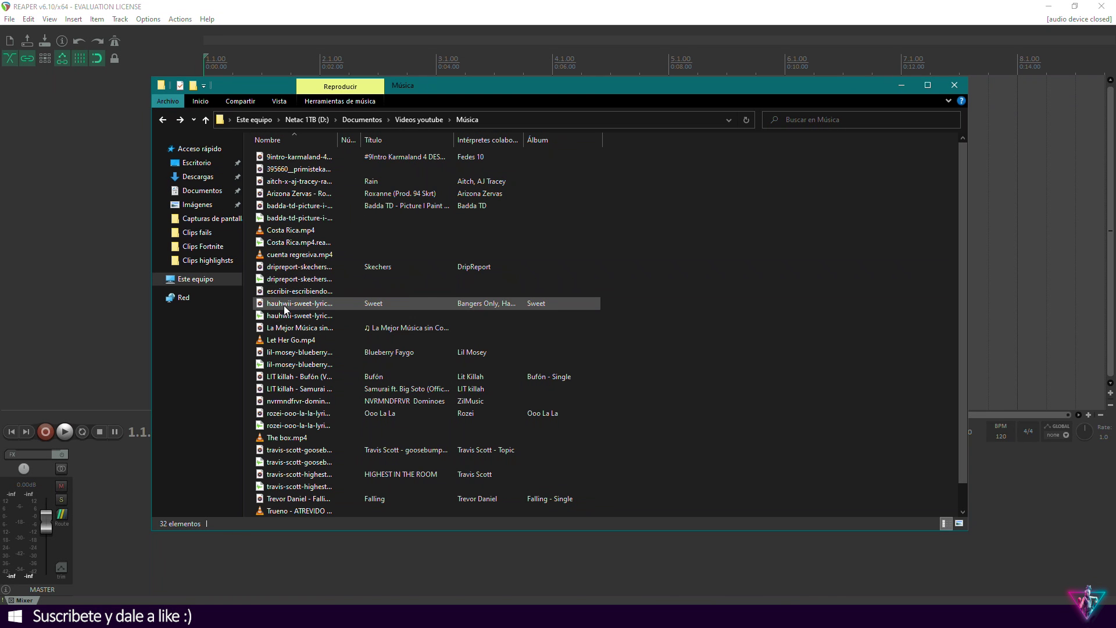
Step: Put hauhwii-sweet-lyrics.mp3 on a new track and set its automation mode to Touch
click(346, 308)
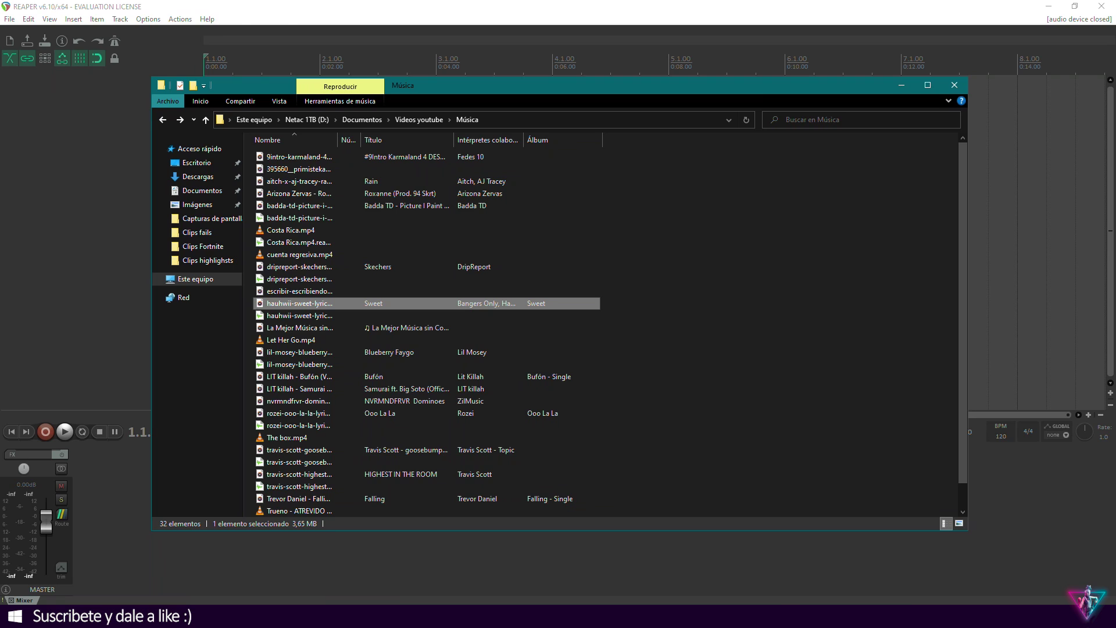
drag(346, 304, 82, 159)
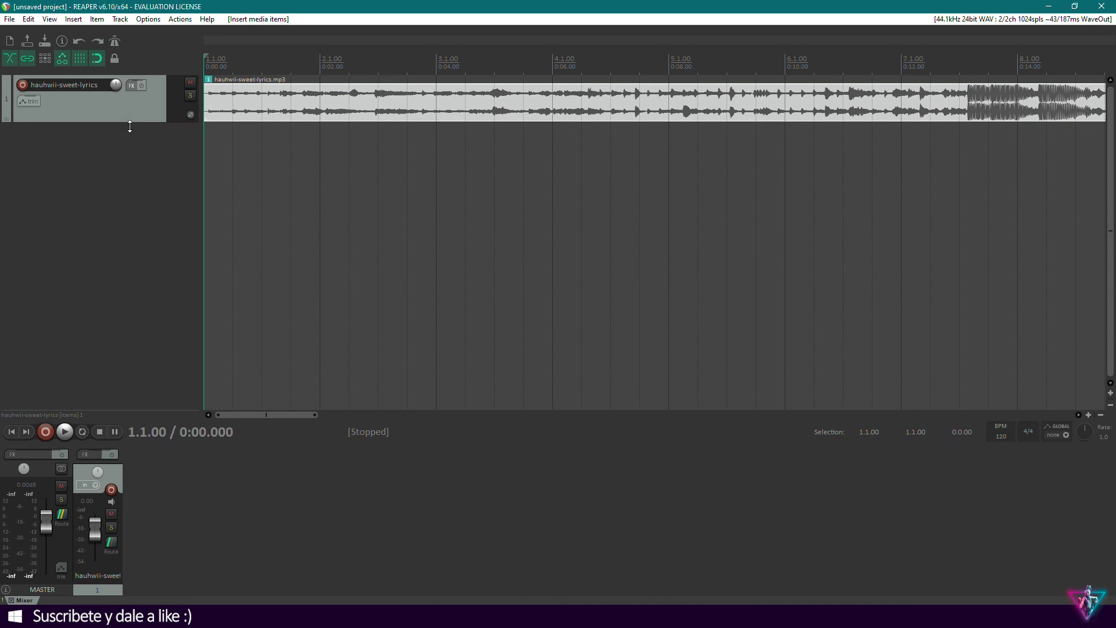
right_click(128, 106)
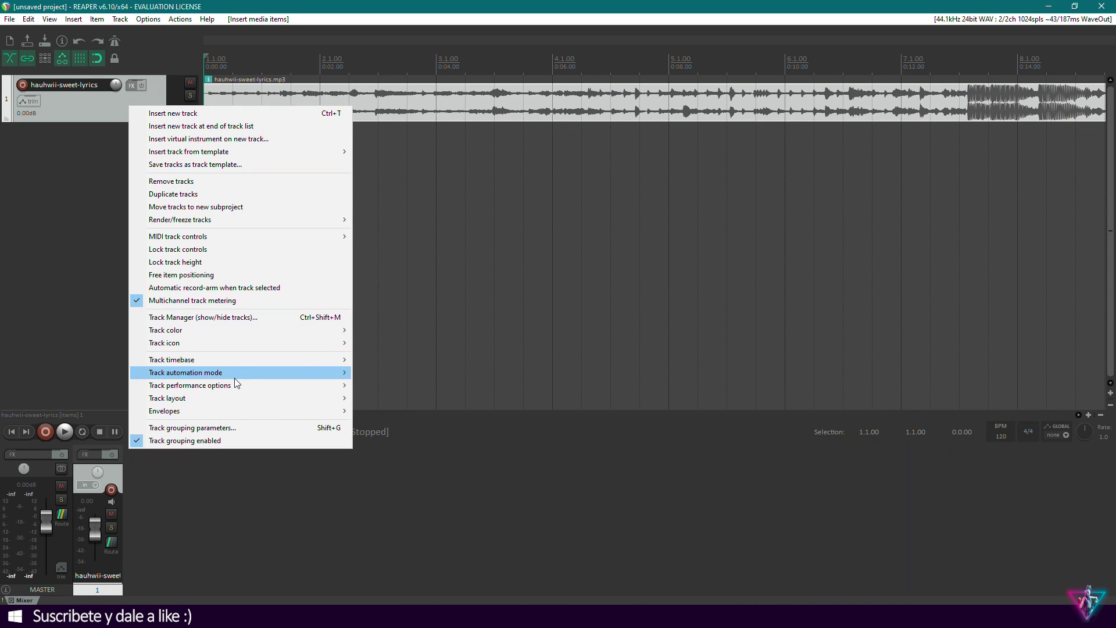
mouse_move(234, 378)
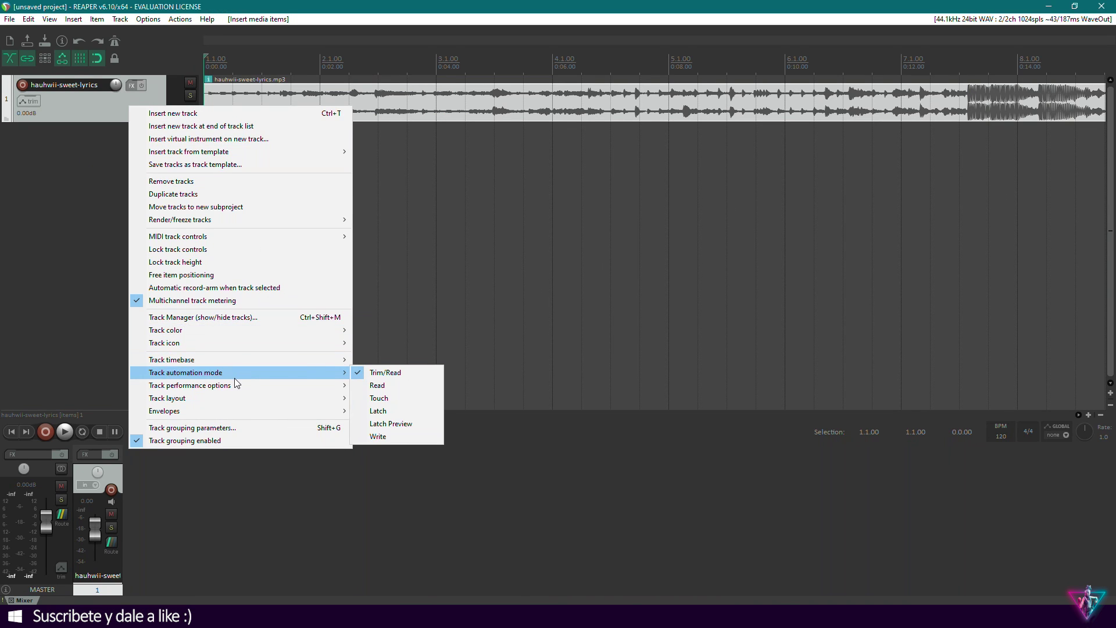
click(396, 399)
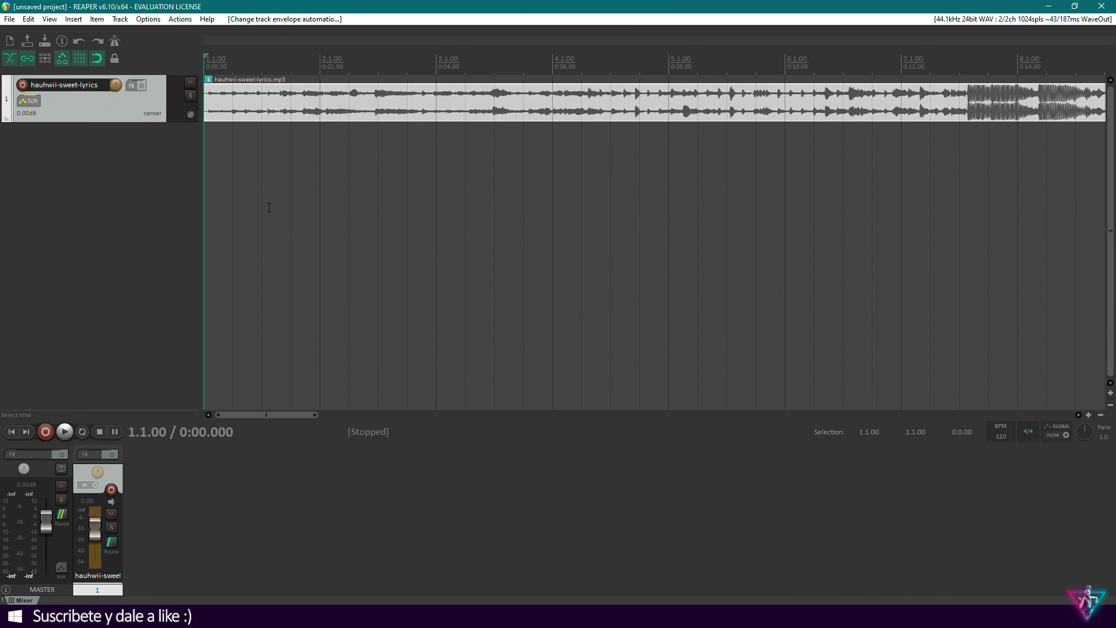
click(132, 86)
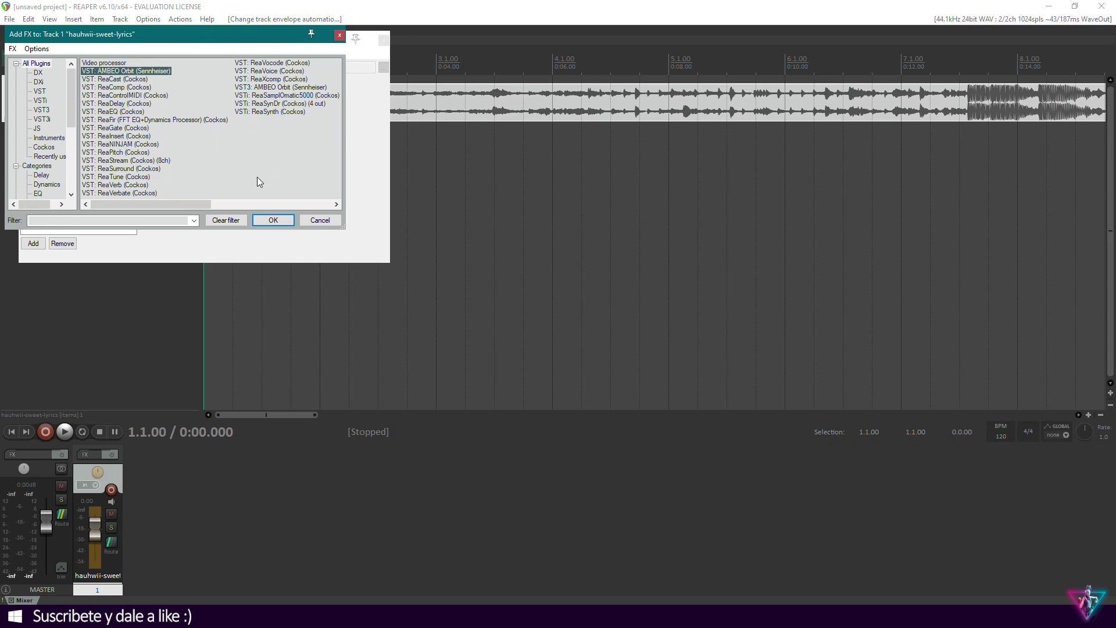
Step: Add AMBEO Orbit to Track 1 with Room set to Brick and Size raised to about 20 m
click(272, 221)
scroll(96, 533, down, 3)
key(space)
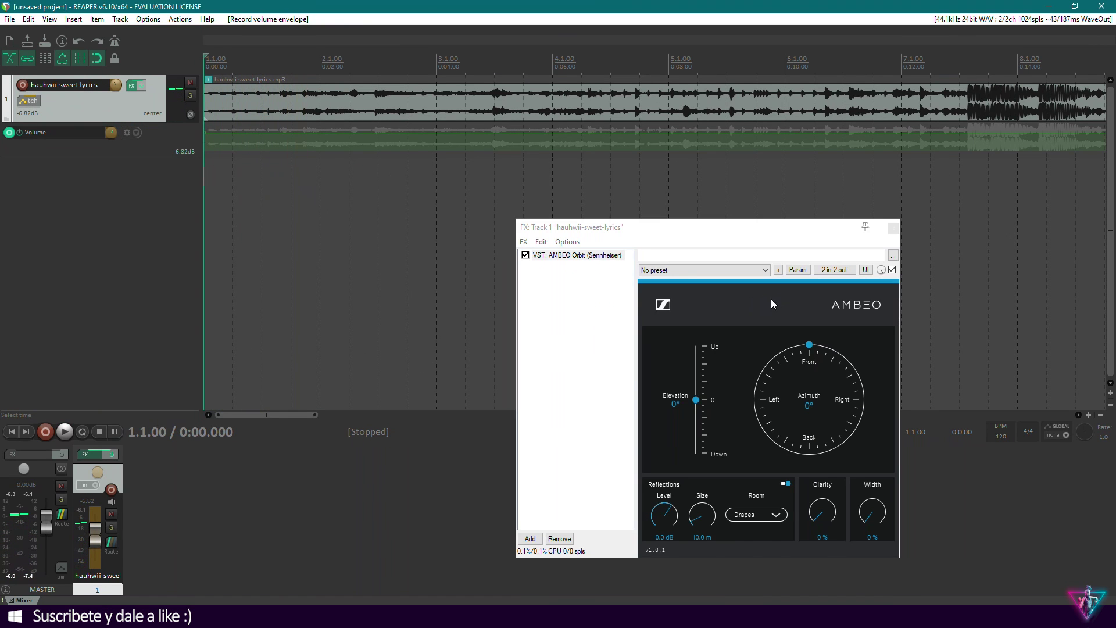
click(750, 515)
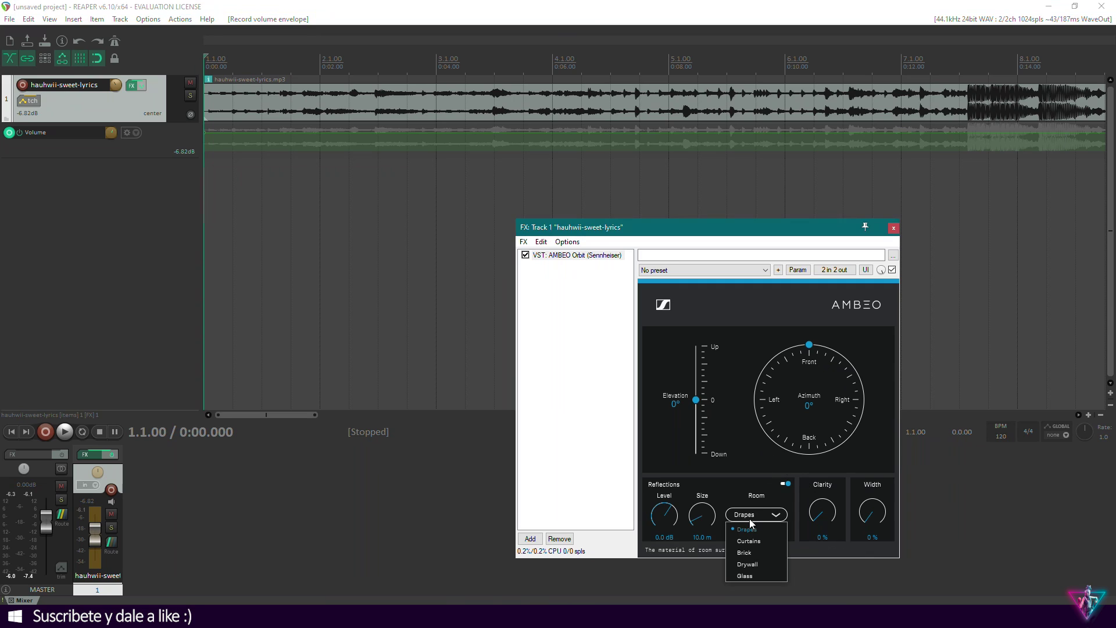
click(744, 550)
drag(698, 519, 699, 483)
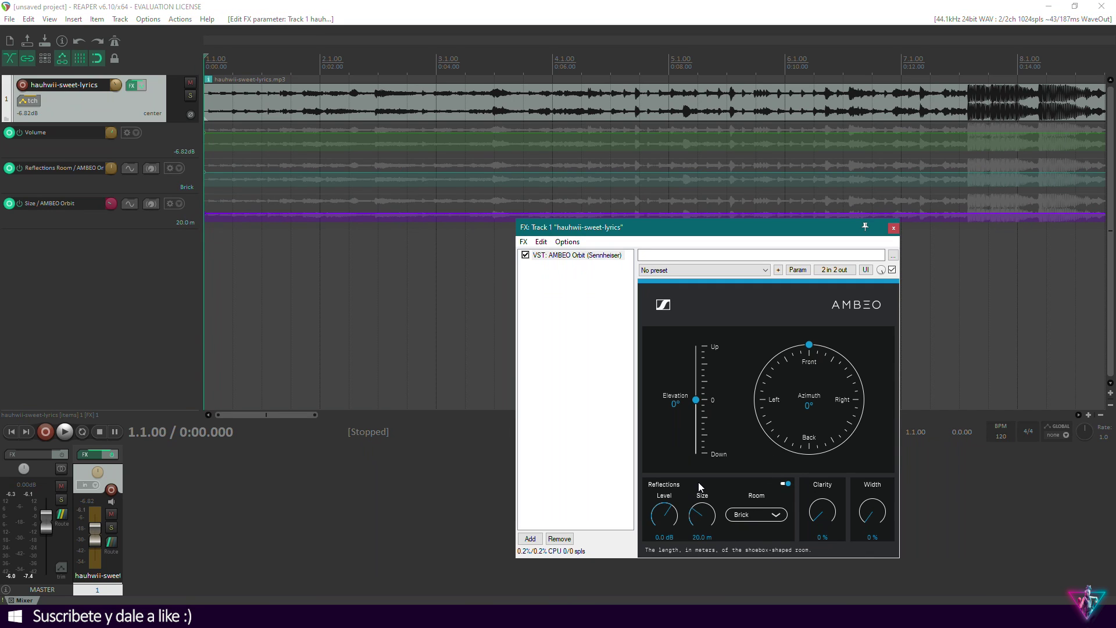
Step: Begin recording Azimuth automation, sweeping the sound to -129° and back toward the front
key(space)
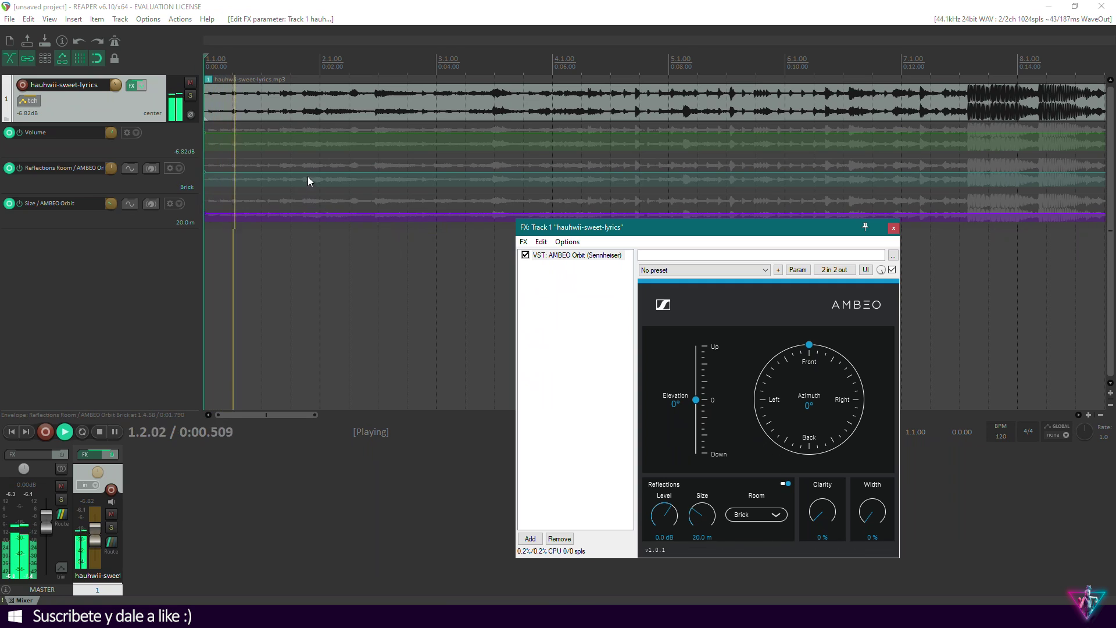
key(space)
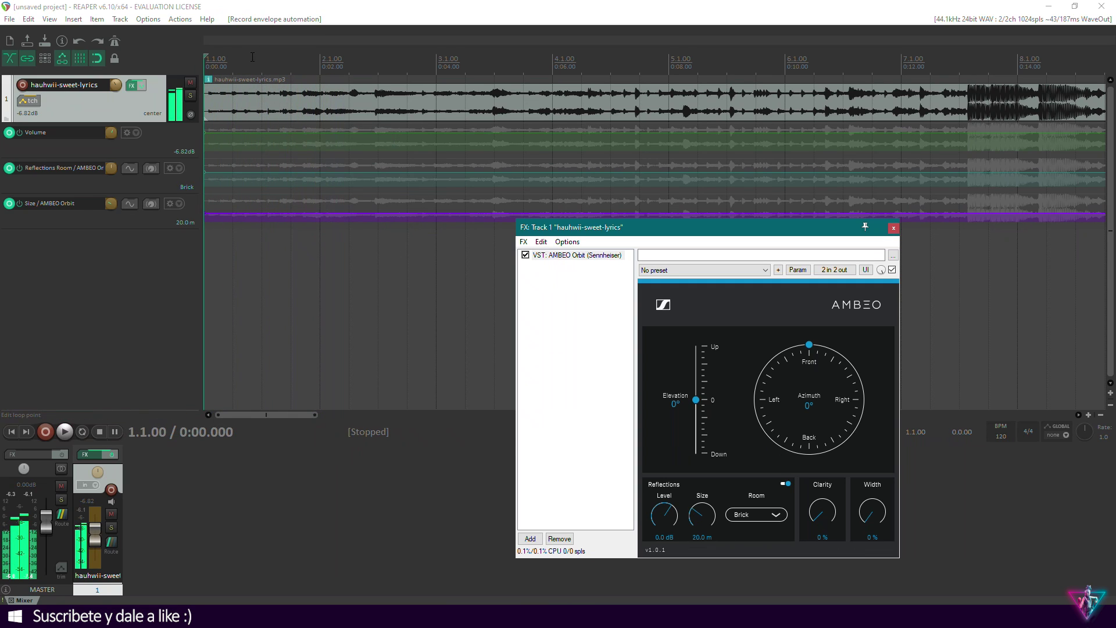
key(space)
click(809, 346)
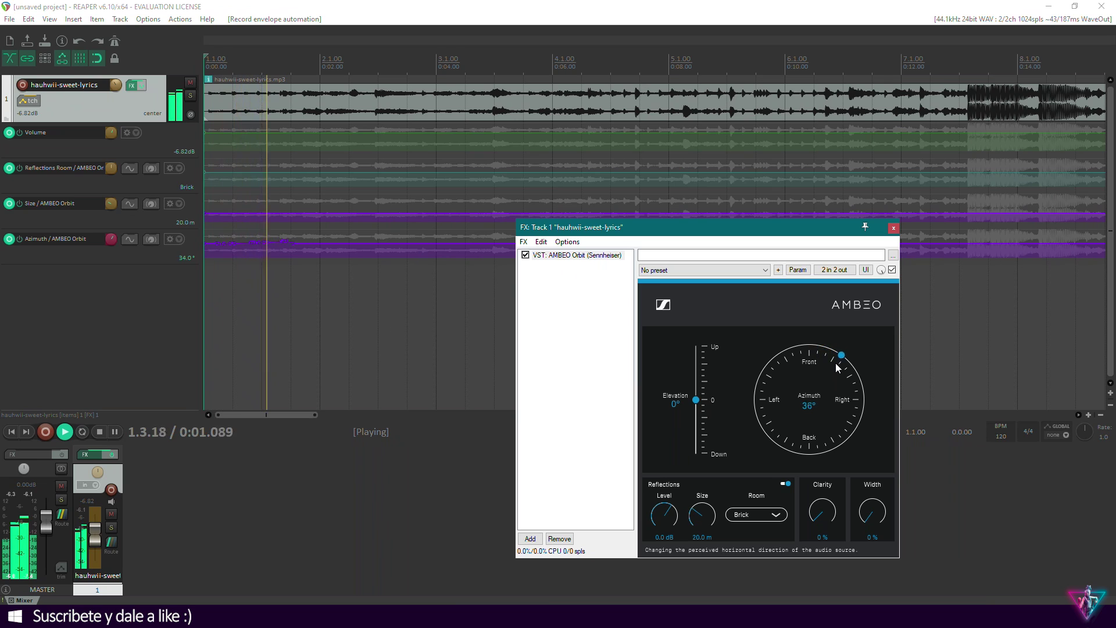
mouse_move(853, 390)
mouse_down()
mouse_move(772, 435)
mouse_move(759, 383)
mouse_move(796, 353)
mouse_up()
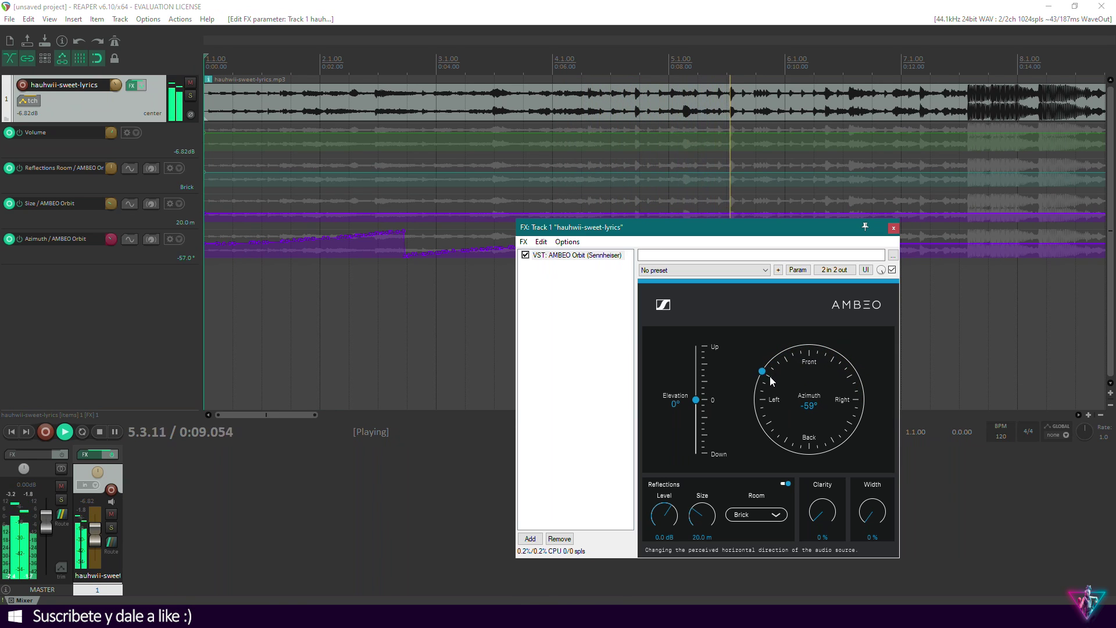
drag(833, 361, 812, 360)
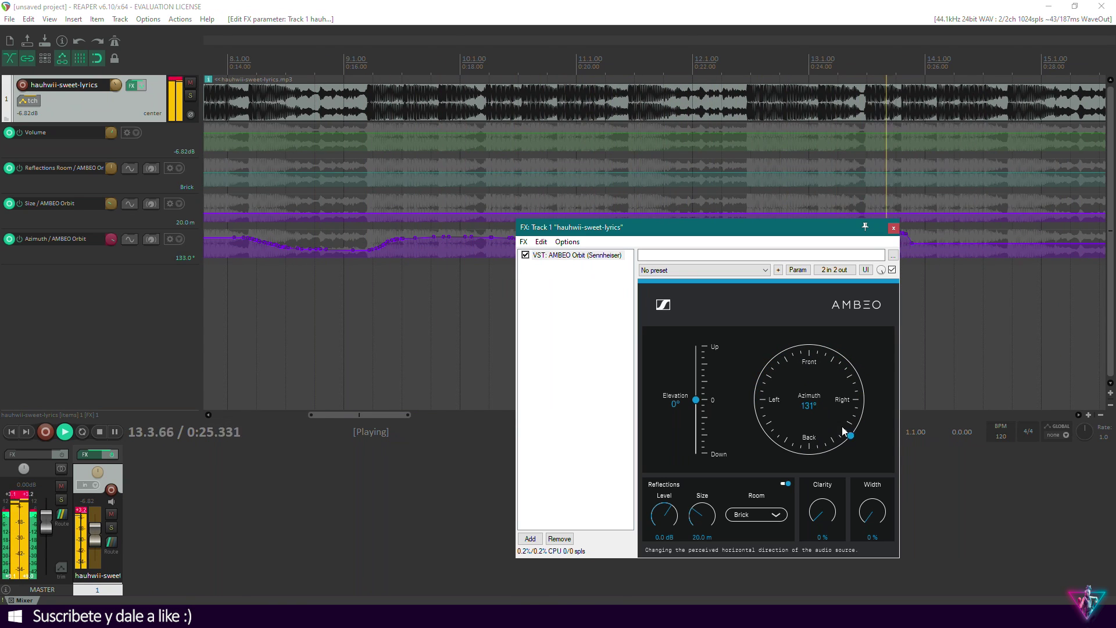
Step: Keep rotating the azimuth through 143°, the back, 73° and -124°, then stop and move the FX window
drag(843, 431, 830, 428)
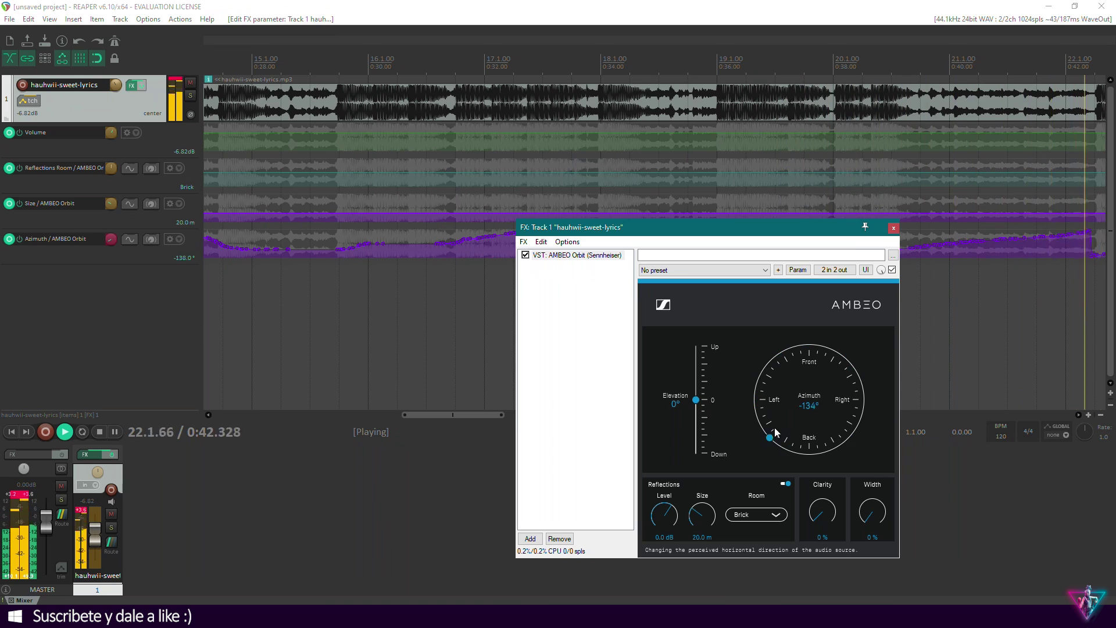
drag(769, 405, 812, 448)
drag(866, 400, 862, 389)
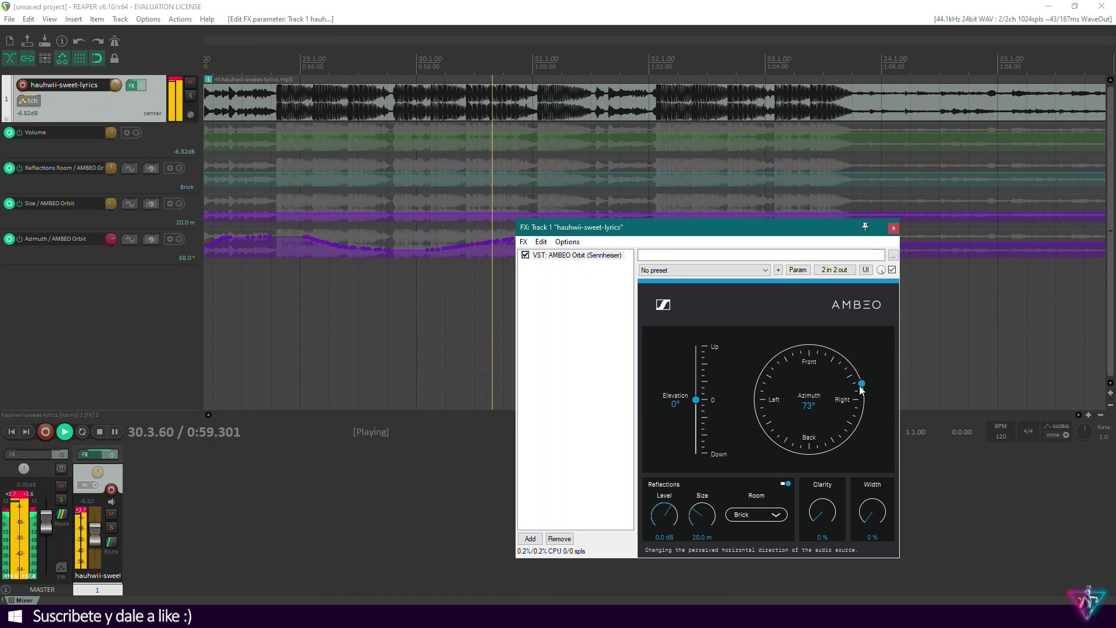
mouse_move(760, 379)
mouse_down()
mouse_move(772, 431)
mouse_move(767, 376)
mouse_move(849, 361)
mouse_move(755, 408)
mouse_up()
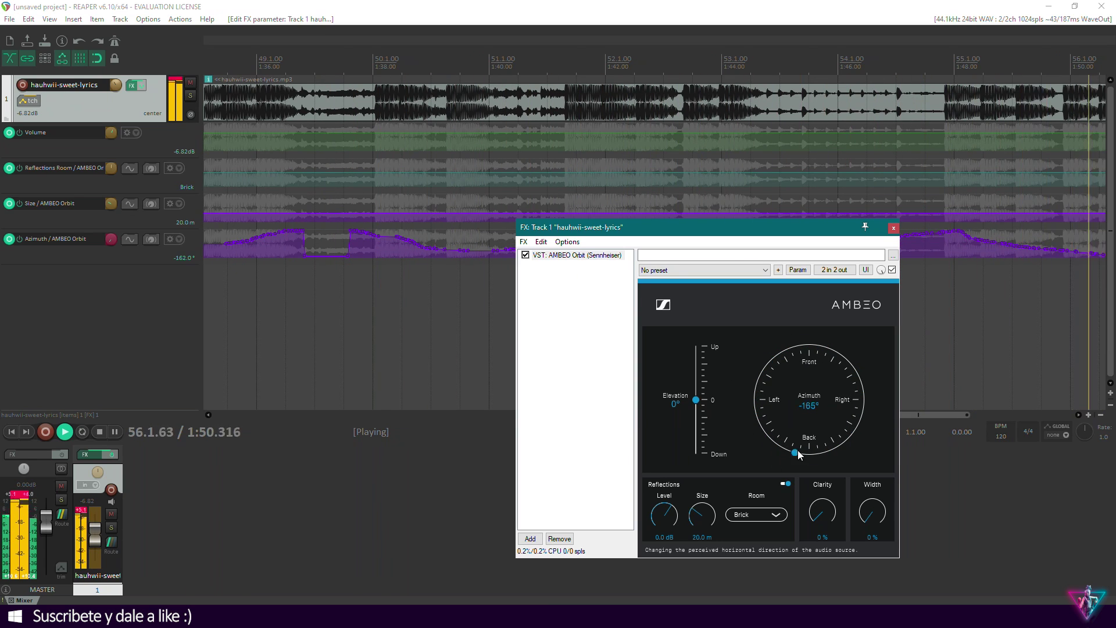
key(space)
drag(650, 232, 913, 255)
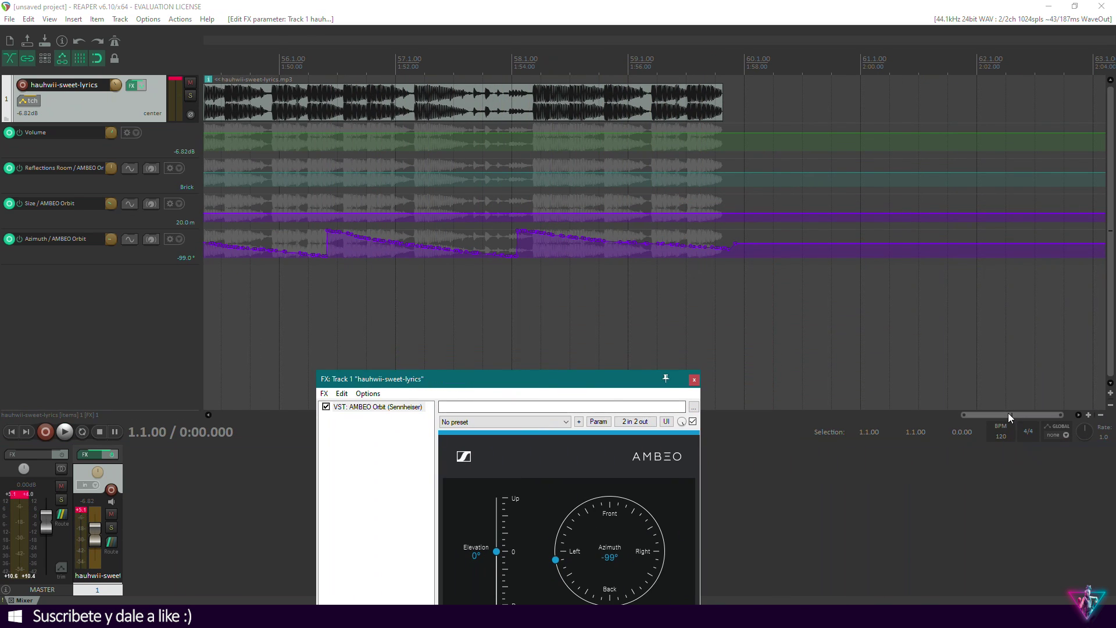
mouse_move(1008, 412)
mouse_down()
mouse_move(671, 429)
mouse_move(259, 413)
mouse_up()
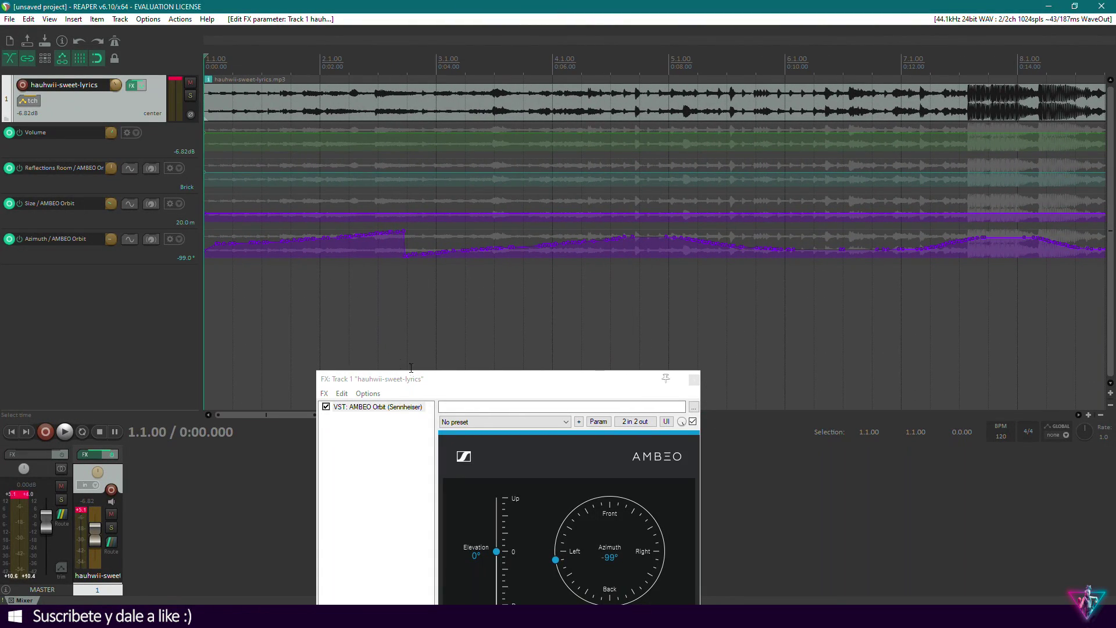
Step: Create an Elevation envelope and record the height rising to about 44°, then dropping to 33°
mouse_move(423, 383)
mouse_down()
mouse_move(867, 240)
mouse_move(792, 305)
mouse_move(796, 288)
mouse_up()
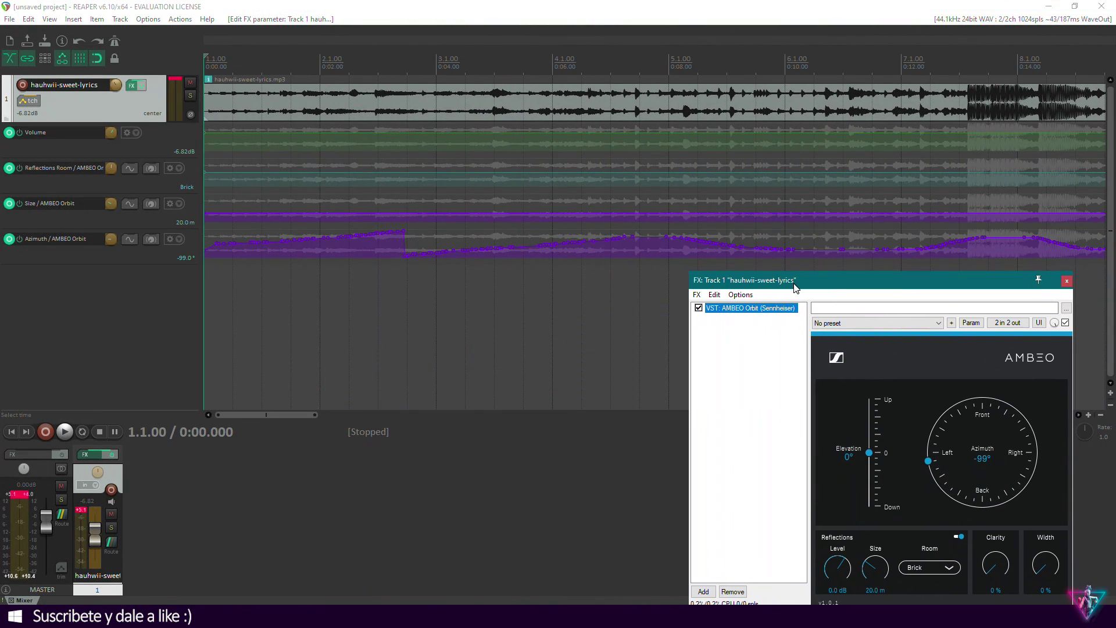
mouse_move(874, 435)
mouse_down()
mouse_move(870, 495)
mouse_move(871, 438)
mouse_up()
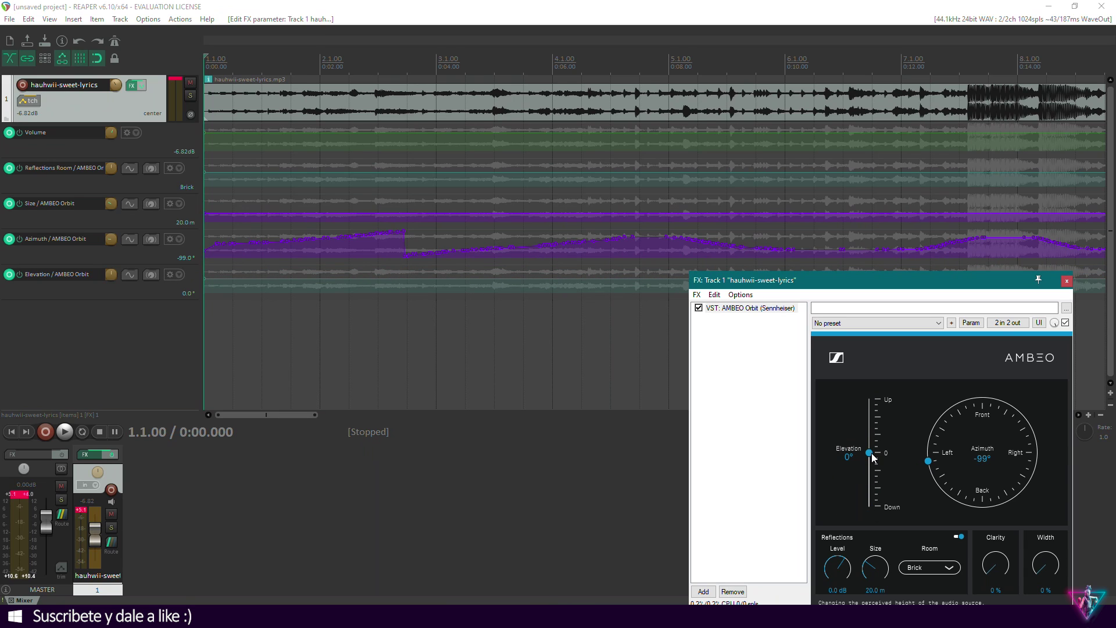
key(space)
mouse_move(873, 457)
mouse_down()
mouse_move(875, 419)
mouse_move(877, 491)
mouse_move(888, 418)
mouse_move(903, 442)
mouse_move(905, 431)
mouse_move(908, 469)
mouse_up()
mouse_move(910, 428)
mouse_down()
mouse_move(906, 406)
mouse_move(913, 473)
mouse_move(902, 417)
mouse_move(922, 428)
mouse_move(906, 417)
mouse_up()
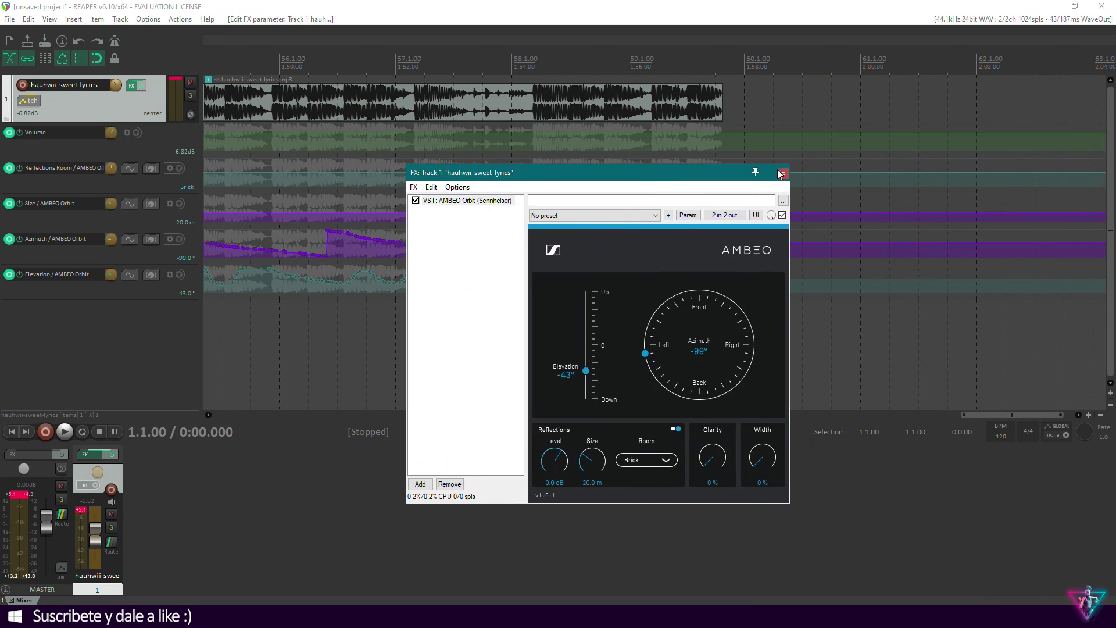
Step: Close the FX window and attempt saving as Sweet 8d, declining to overwrite and cancelling
click(785, 157)
click(9, 19)
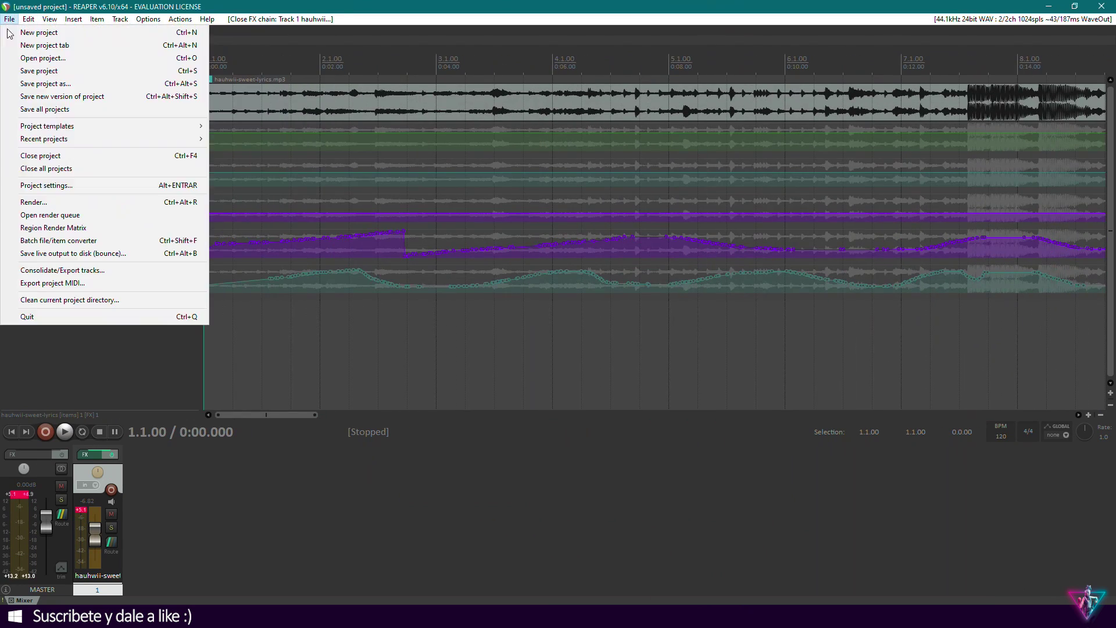
click(24, 62)
drag(198, 43, 498, 95)
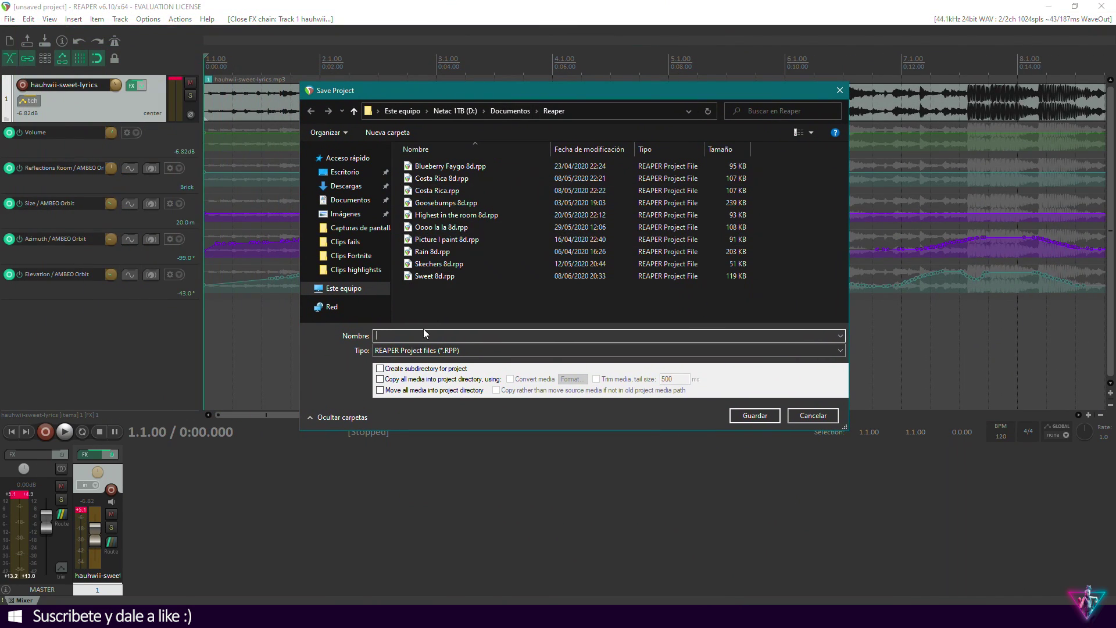
text(Sweet 8d)
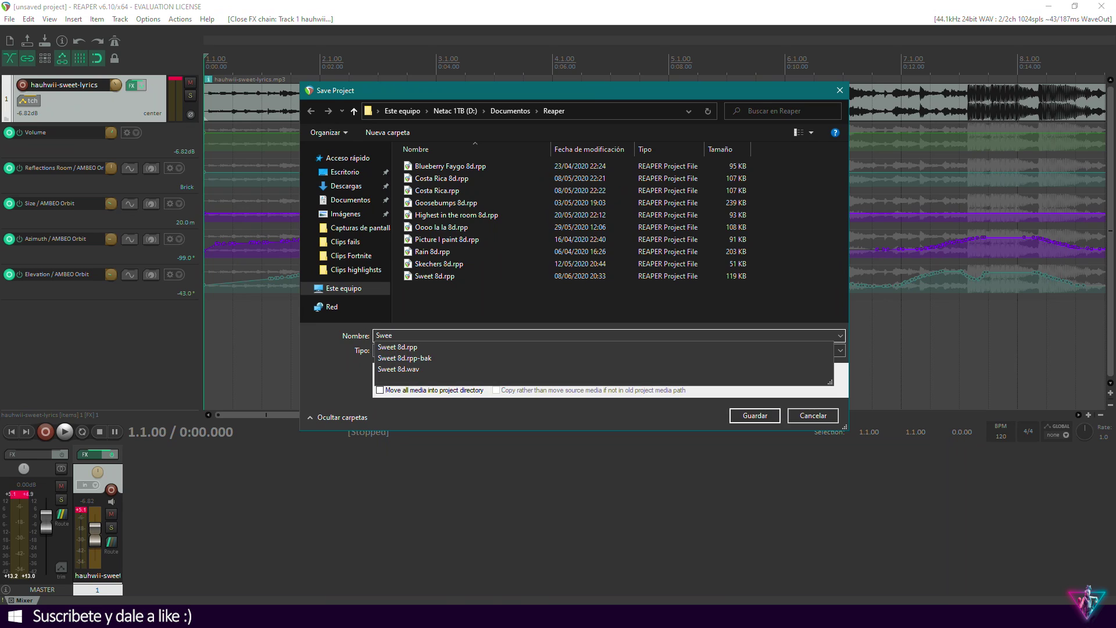
key(Escape)
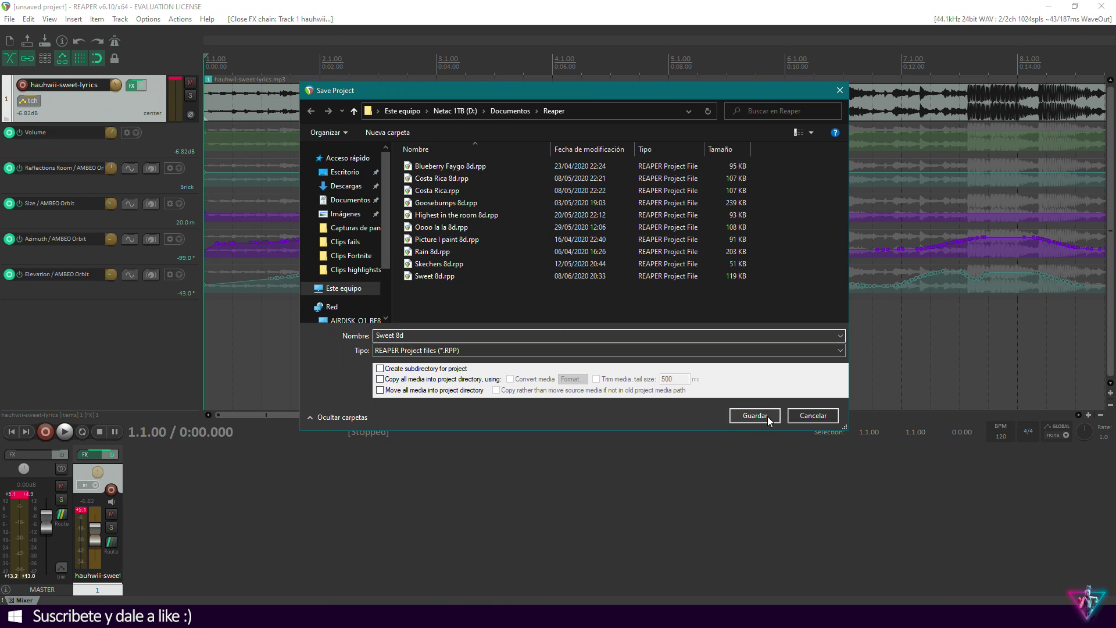
click(767, 416)
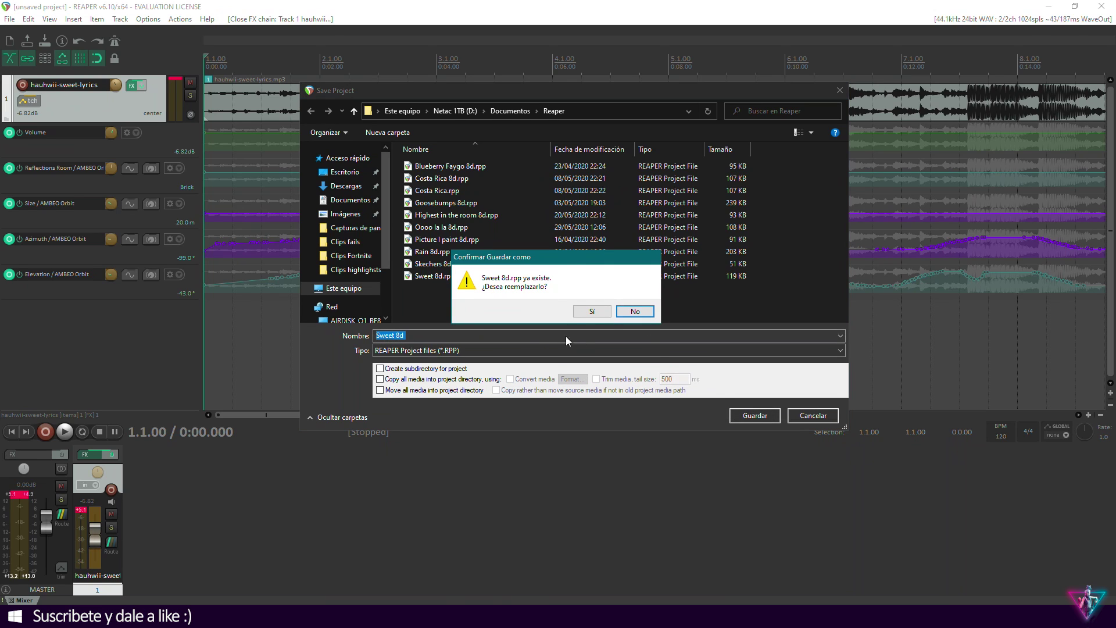
click(636, 311)
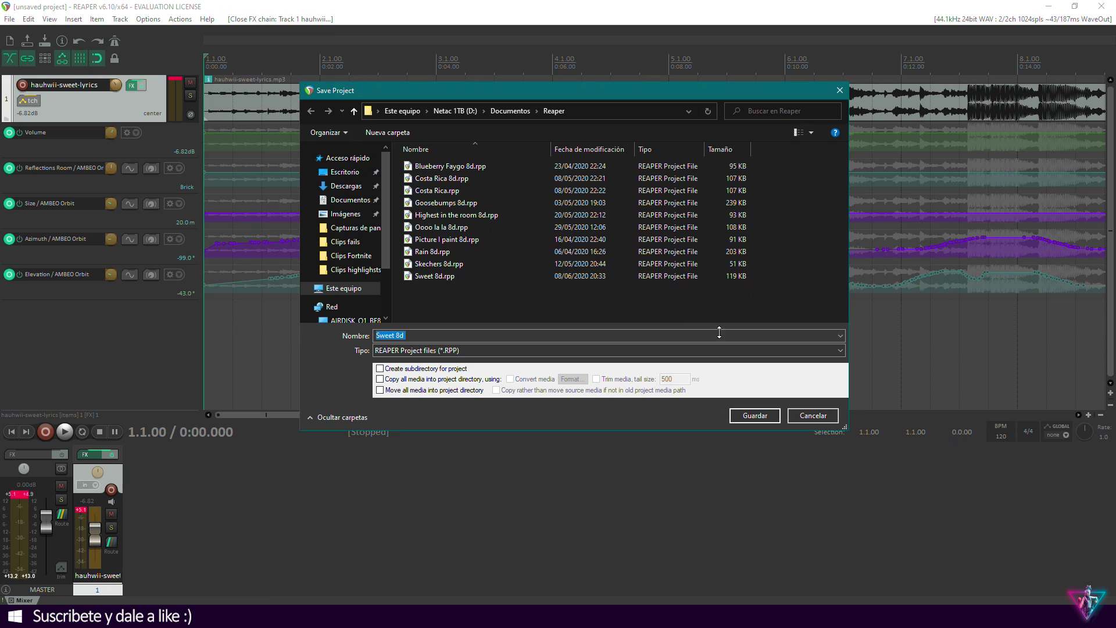
click(827, 415)
click(9, 19)
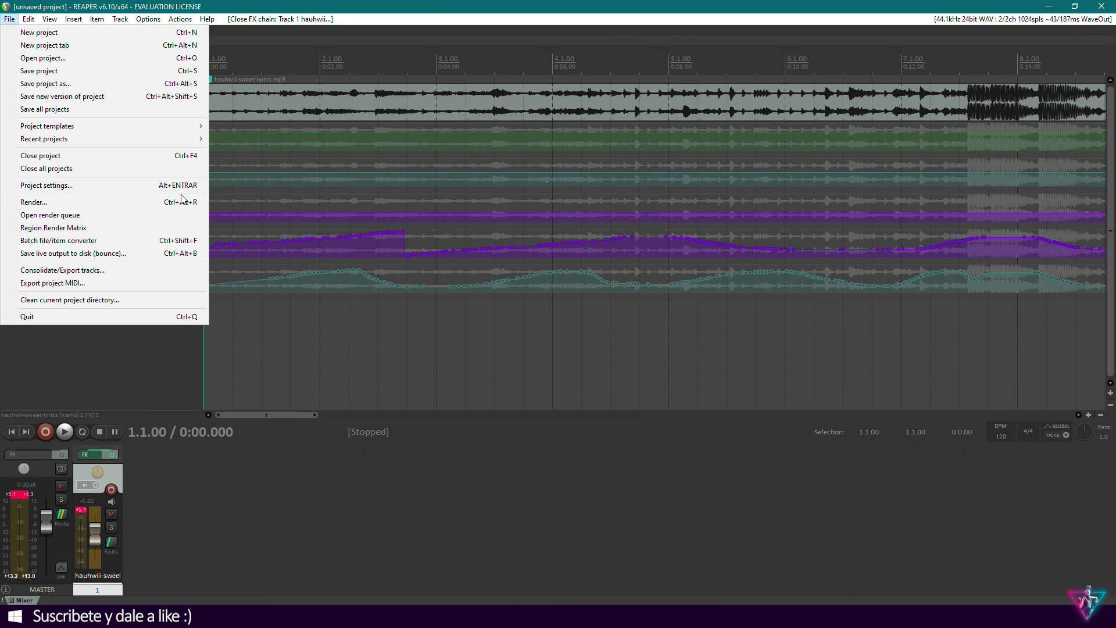
Step: Render the master mix as Sweet 8d.wav at 48000 Hz into D:\Documentos\Reaper
click(180, 203)
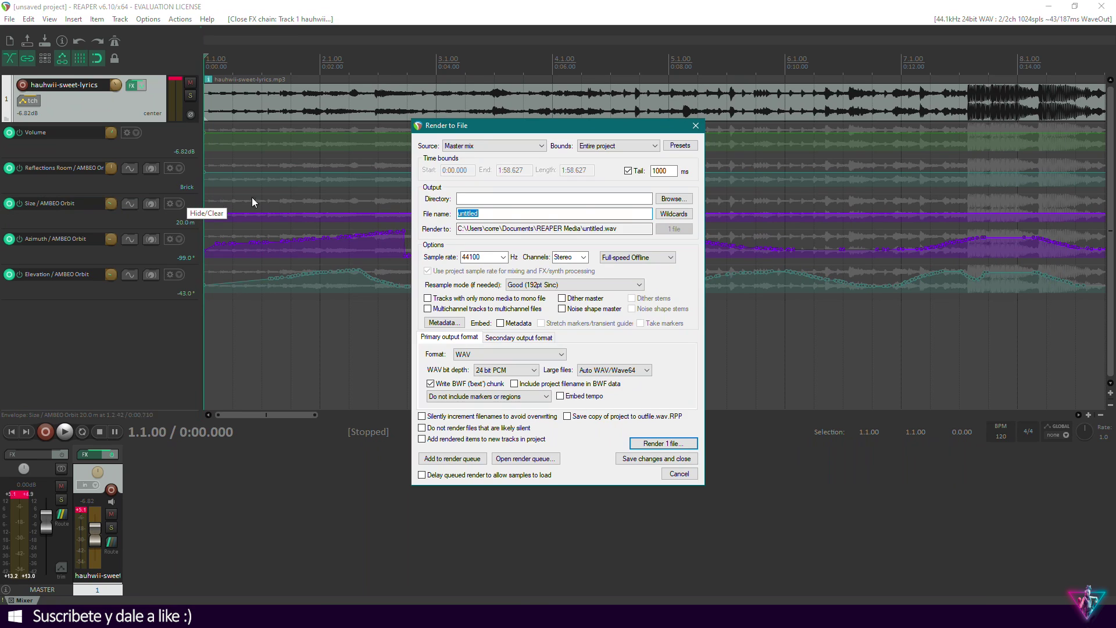
text(Sweet 8d)
click(673, 198)
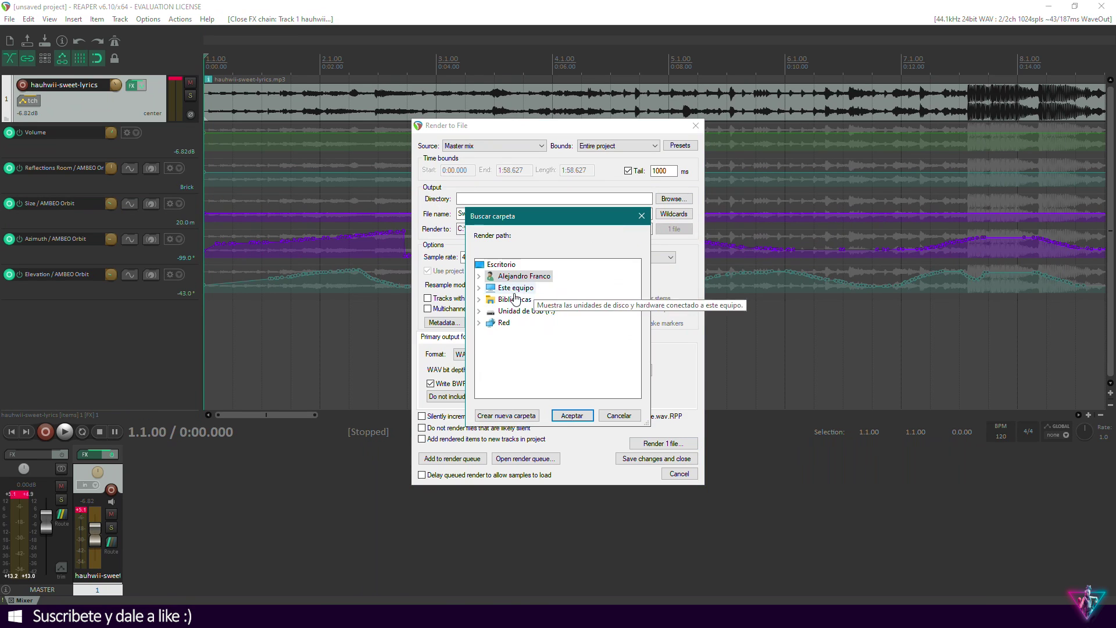
double_click(530, 287)
click(501, 311)
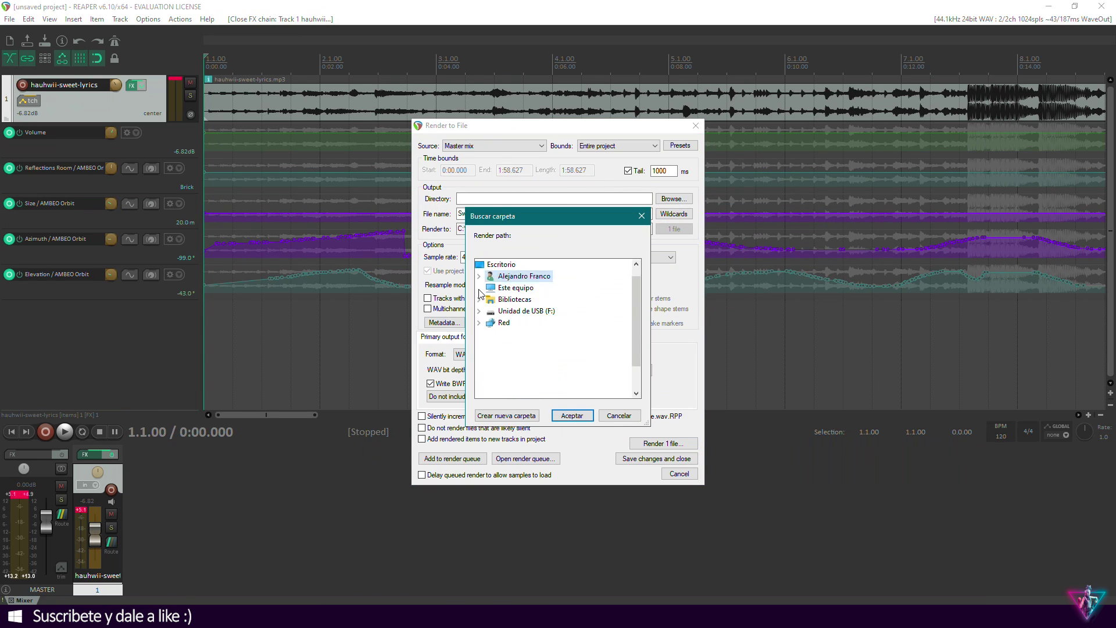
click(542, 381)
click(572, 416)
click(502, 257)
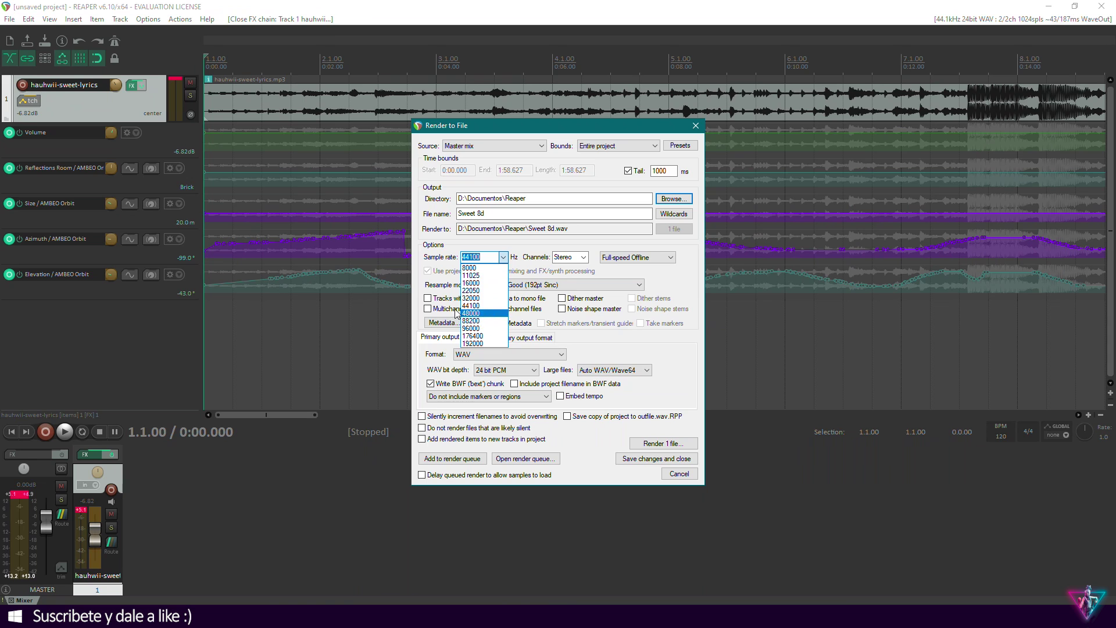
click(483, 312)
click(669, 445)
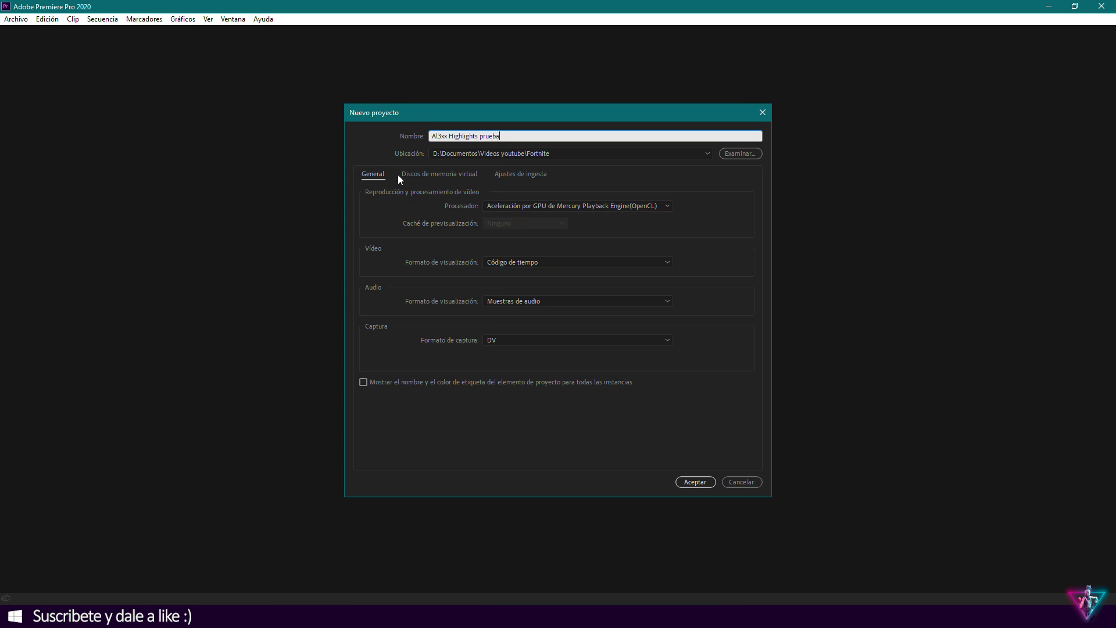
Step: Review the Nuevo proyecto tabs and create the Highlights prueba project
click(476, 175)
click(526, 174)
click(452, 174)
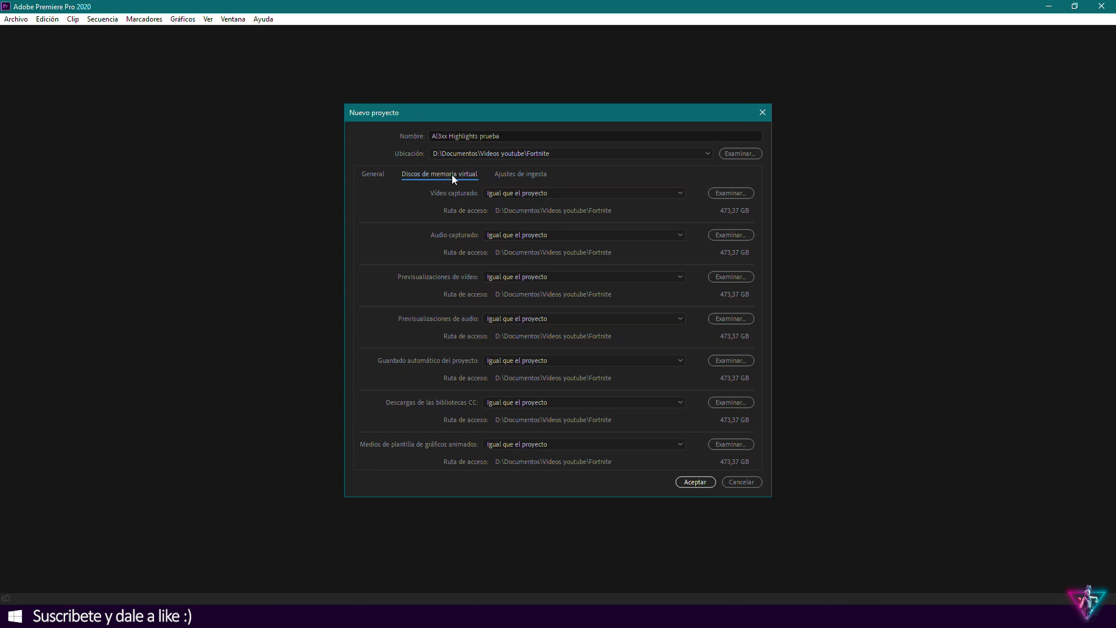
click(367, 174)
click(714, 480)
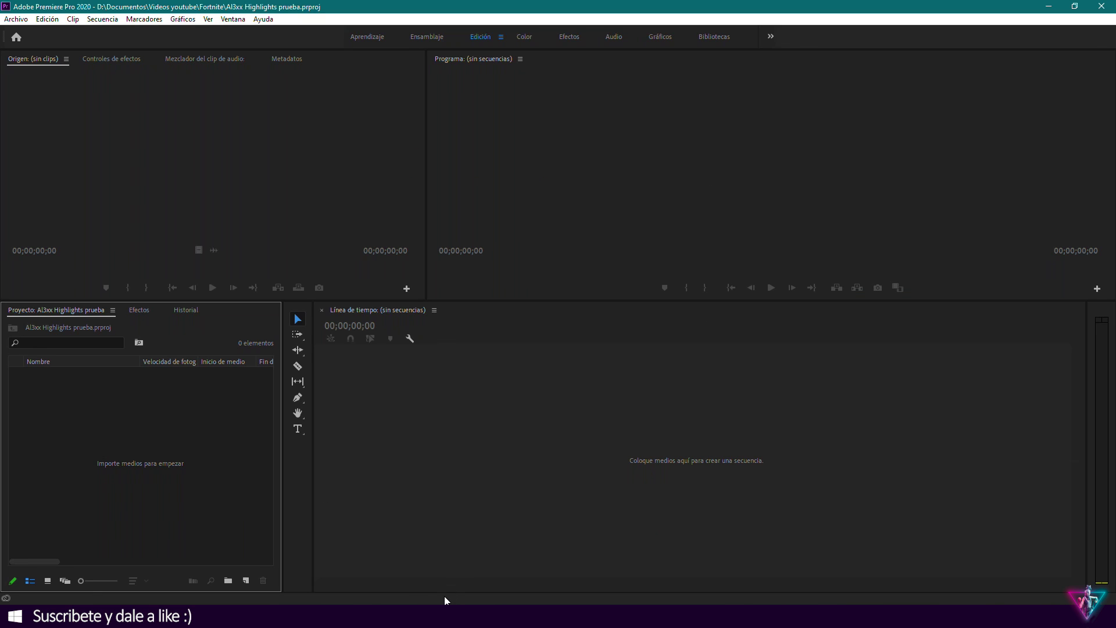
Step: Import Agencia.mp4, Muelles.mp4, (1).mp4, (2).mp4 and Sweet 8d.wav into the Project panel
mouse_move(406, 617)
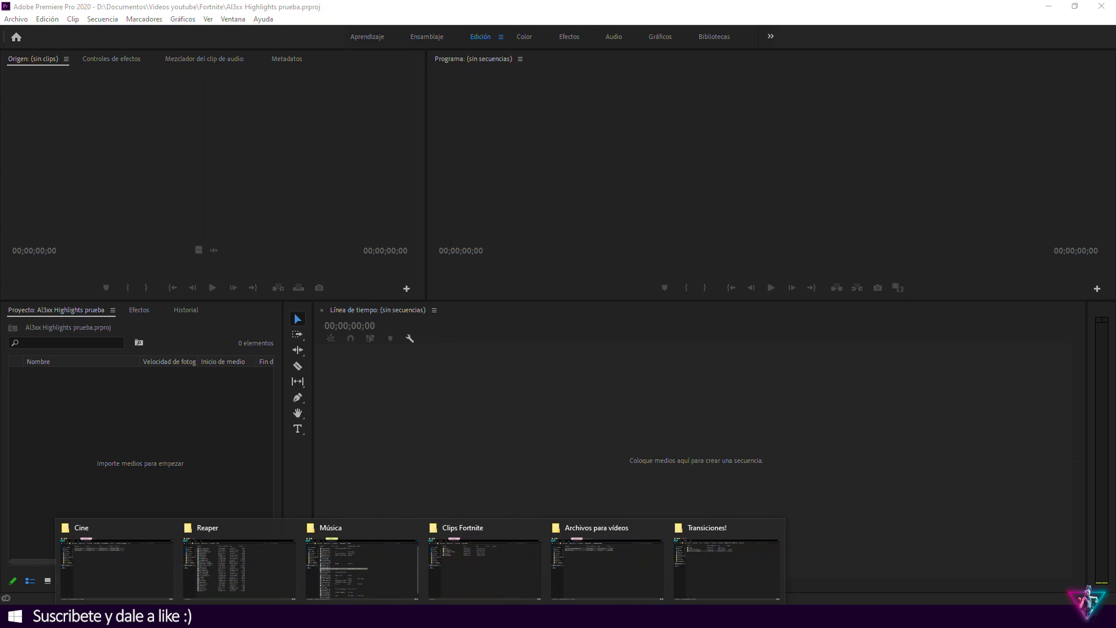
click(151, 518)
drag(293, 172, 51, 449)
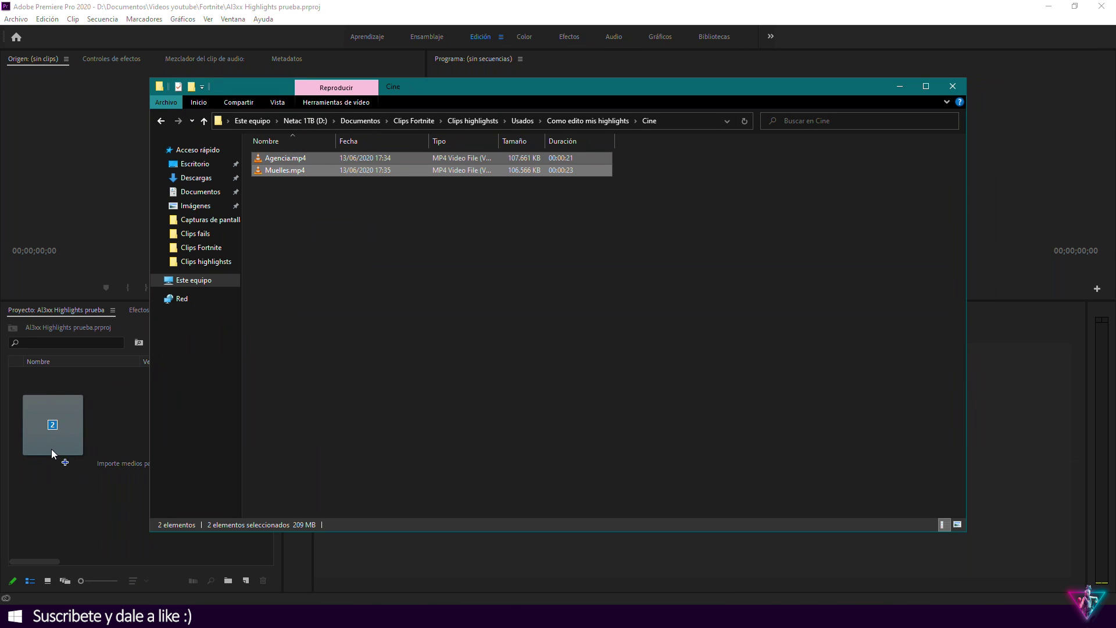
click(588, 121)
mouse_move(301, 201)
mouse_down()
mouse_move(273, 166)
mouse_move(85, 448)
mouse_up()
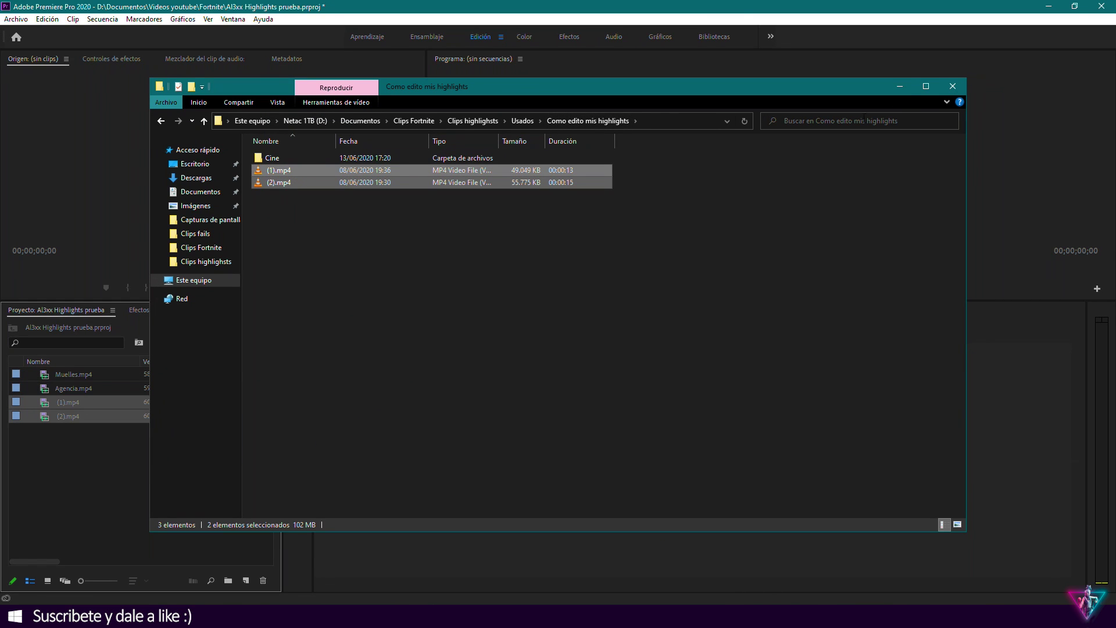
click(900, 86)
mouse_move(405, 616)
click(227, 559)
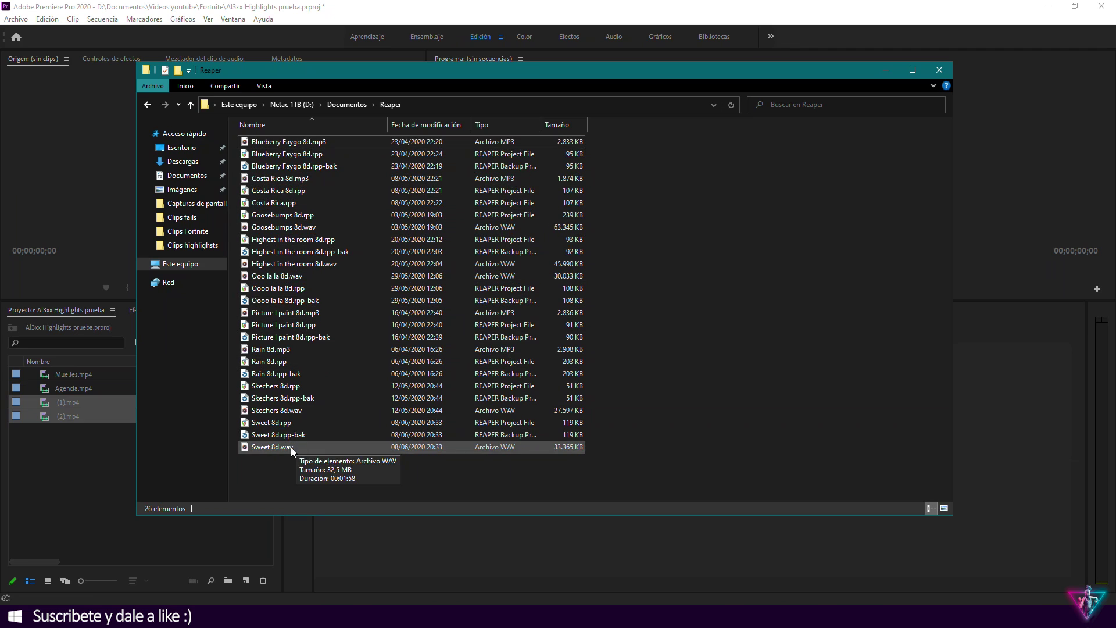
drag(272, 446, 185, 473)
click(886, 70)
Step: Browse to the Transiciones! folder and drag in the 1920x1080 transitions project
click(709, 564)
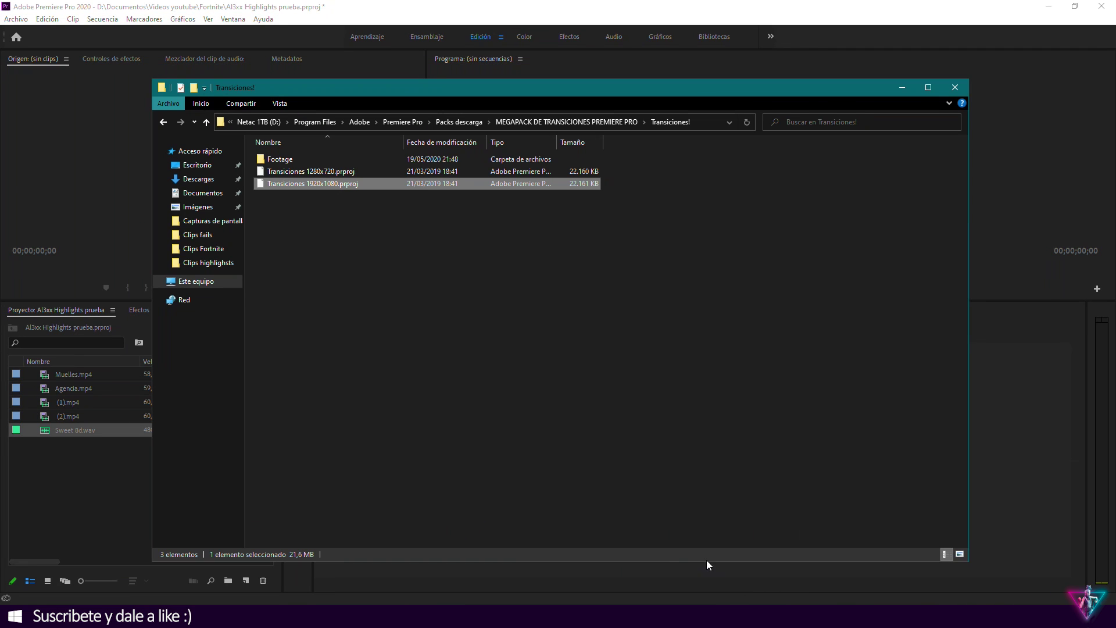
click(433, 123)
double_click(298, 183)
double_click(302, 161)
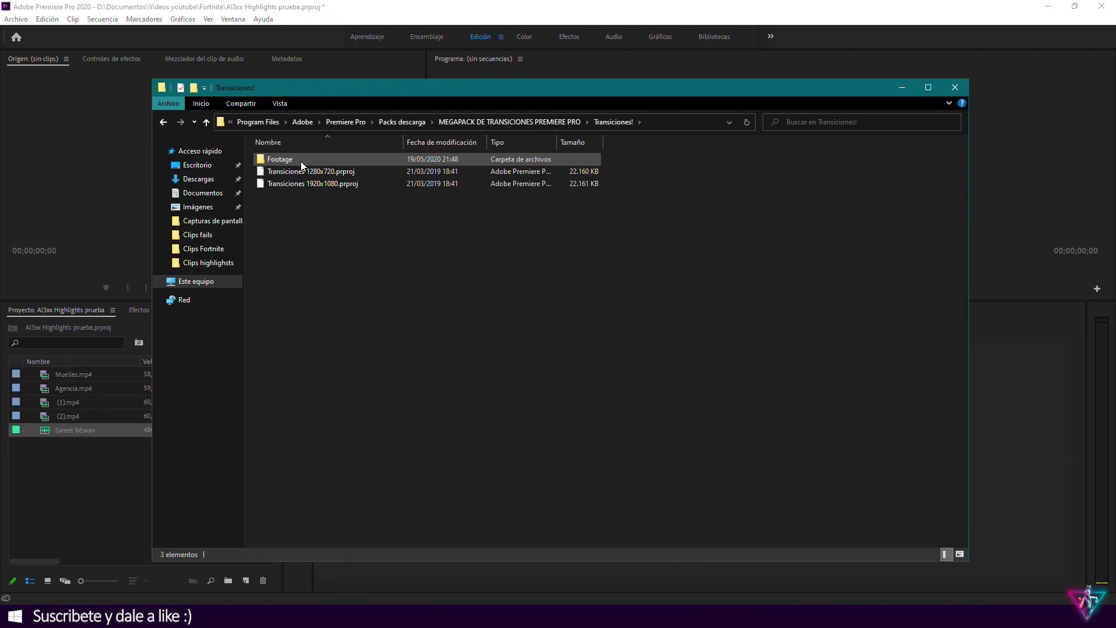
drag(313, 184, 86, 479)
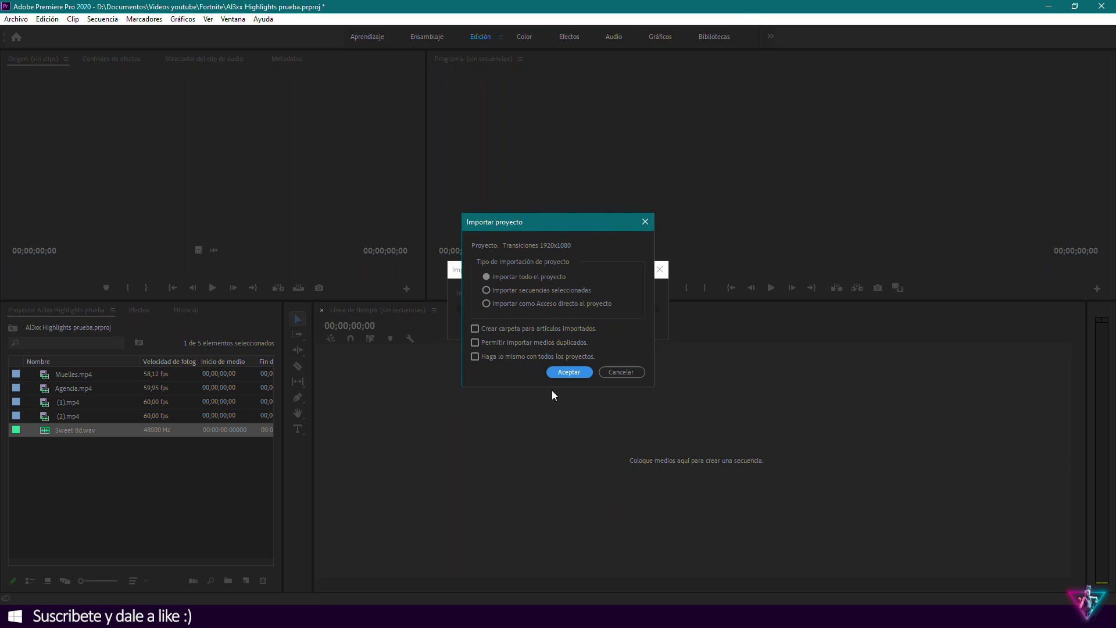
Step: Import Transiciones 1920x1080 into its own folder, relink glitch 01.wav, and expand the bin
click(475, 328)
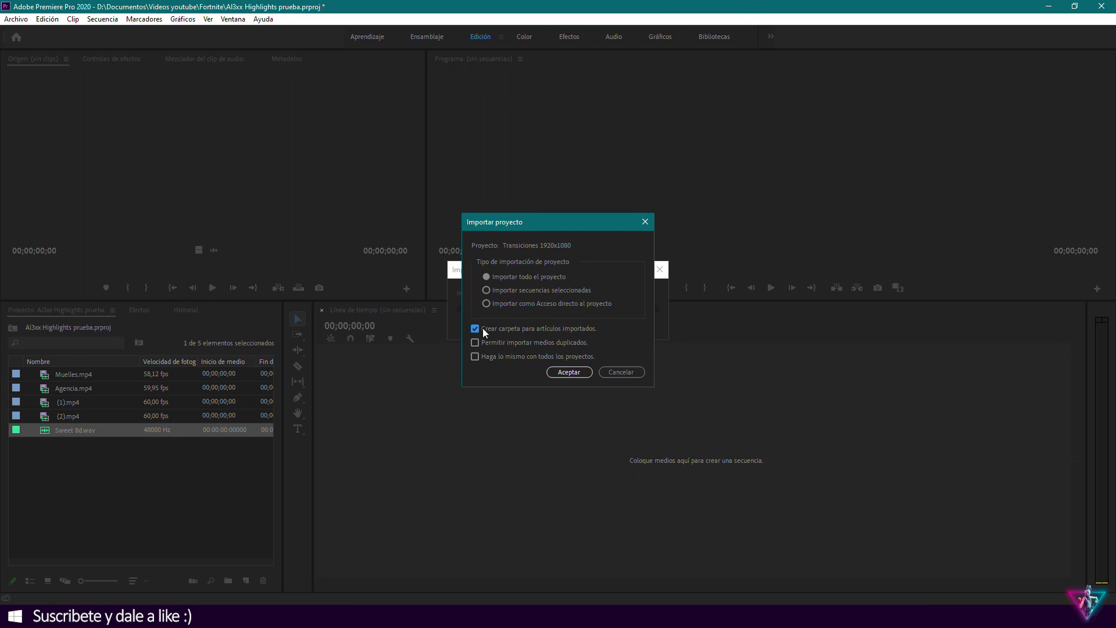
click(570, 372)
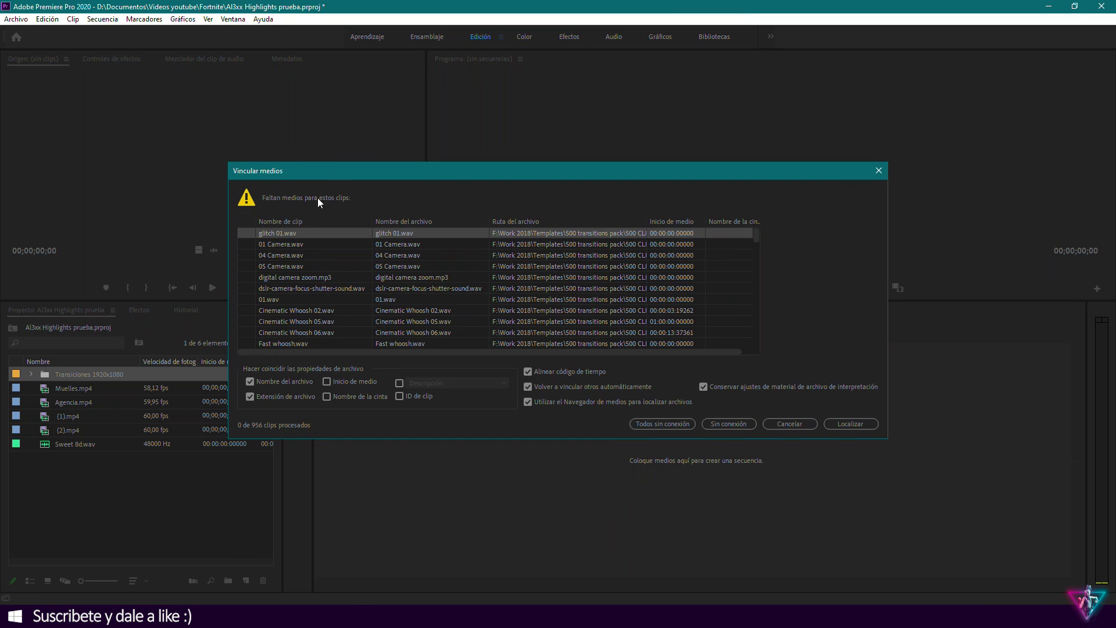
click(848, 423)
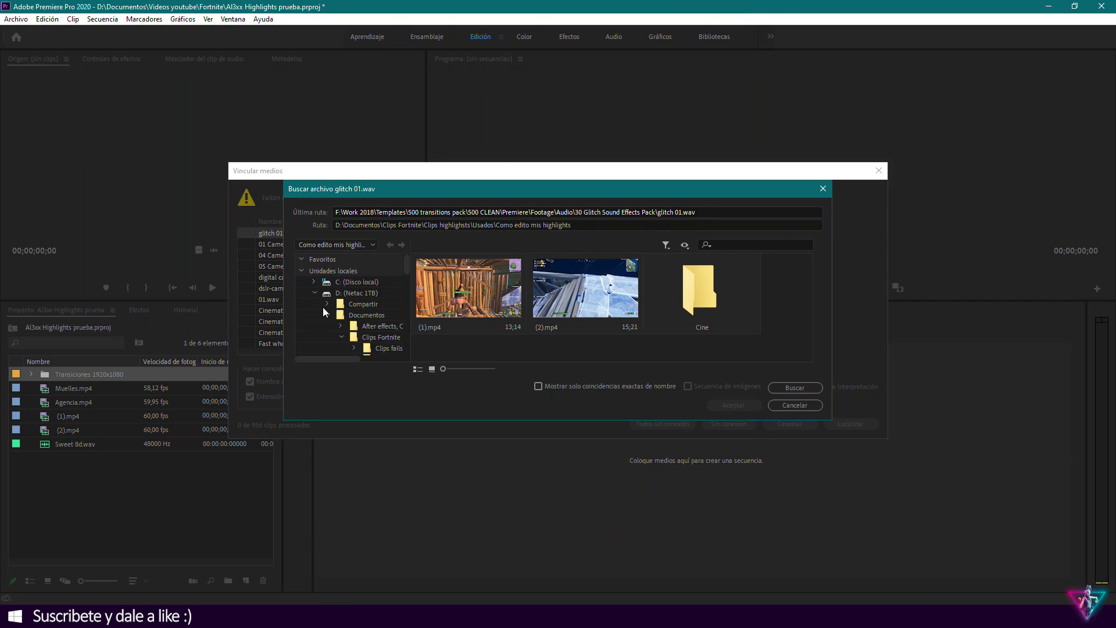
click(398, 327)
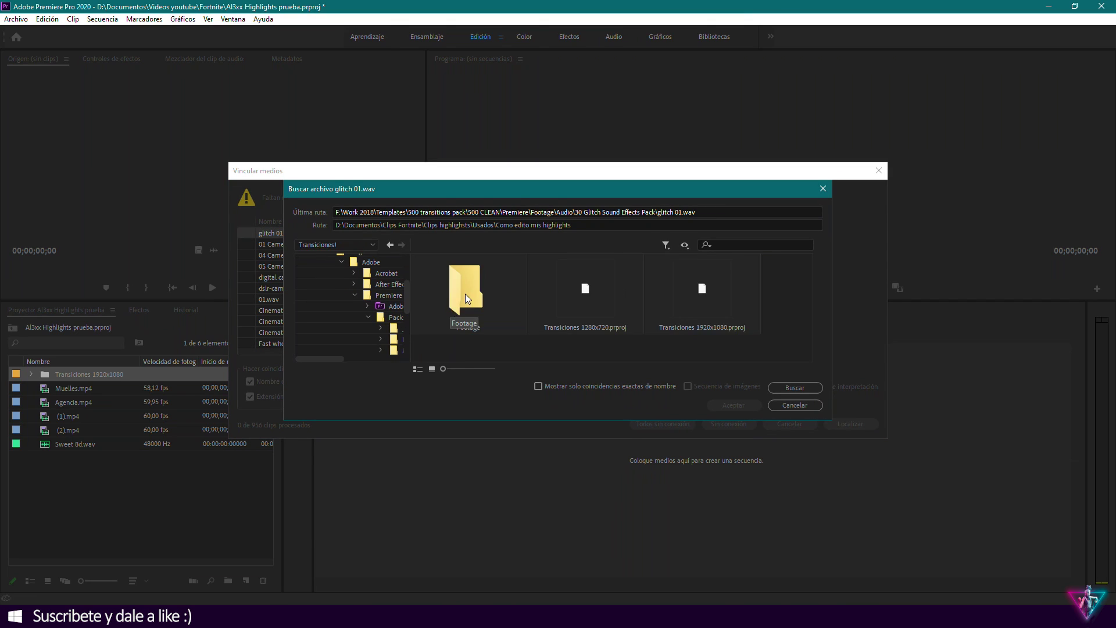
double_click(472, 291)
click(711, 295)
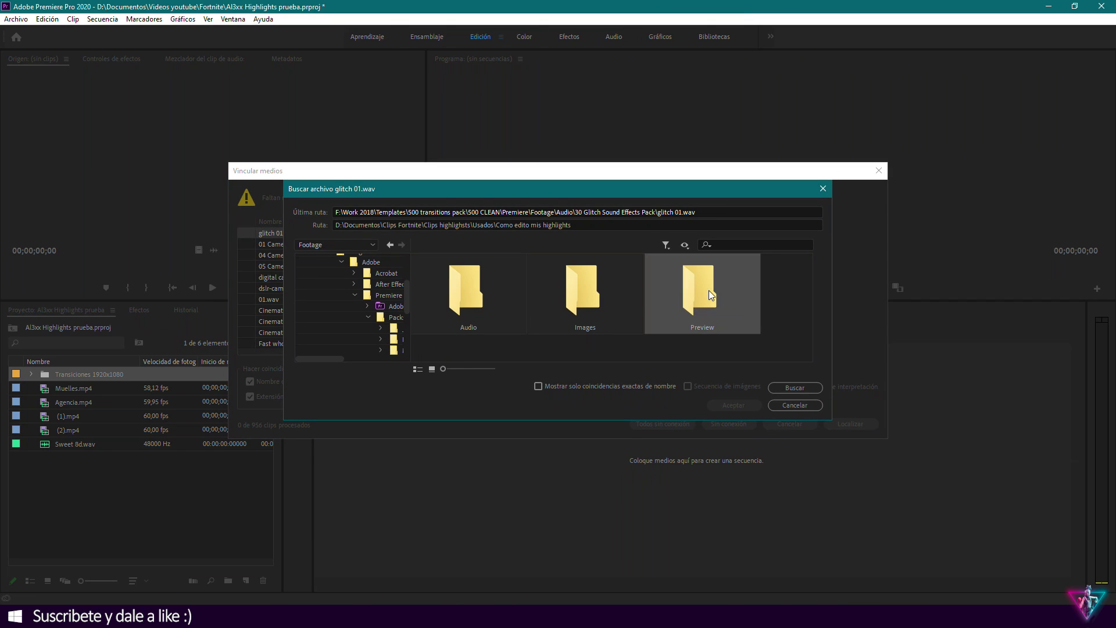
click(780, 387)
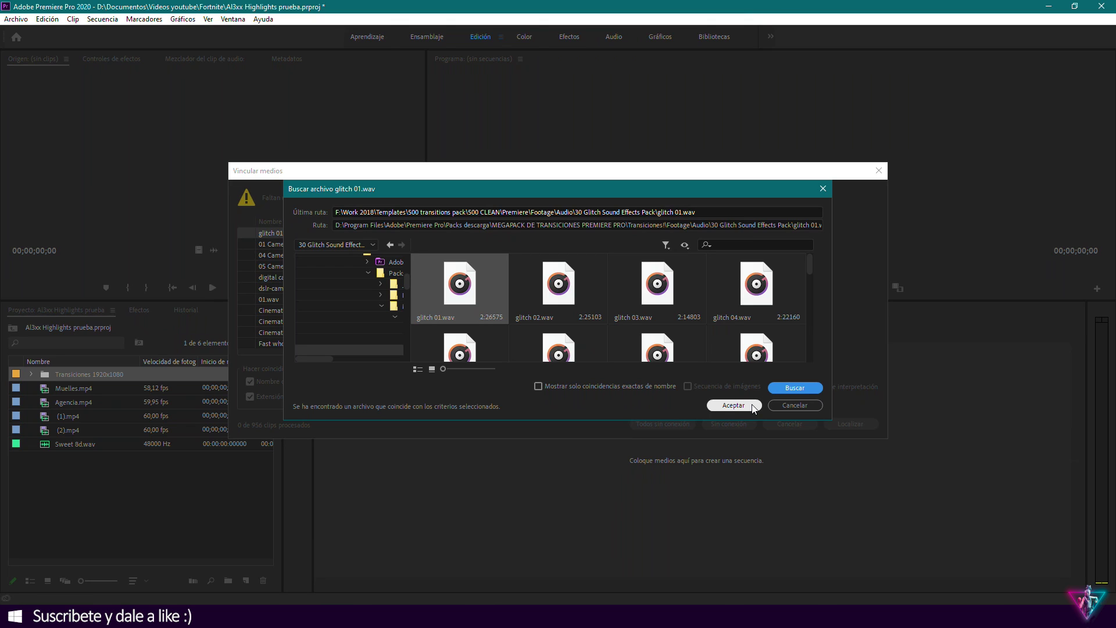
click(734, 405)
click(31, 375)
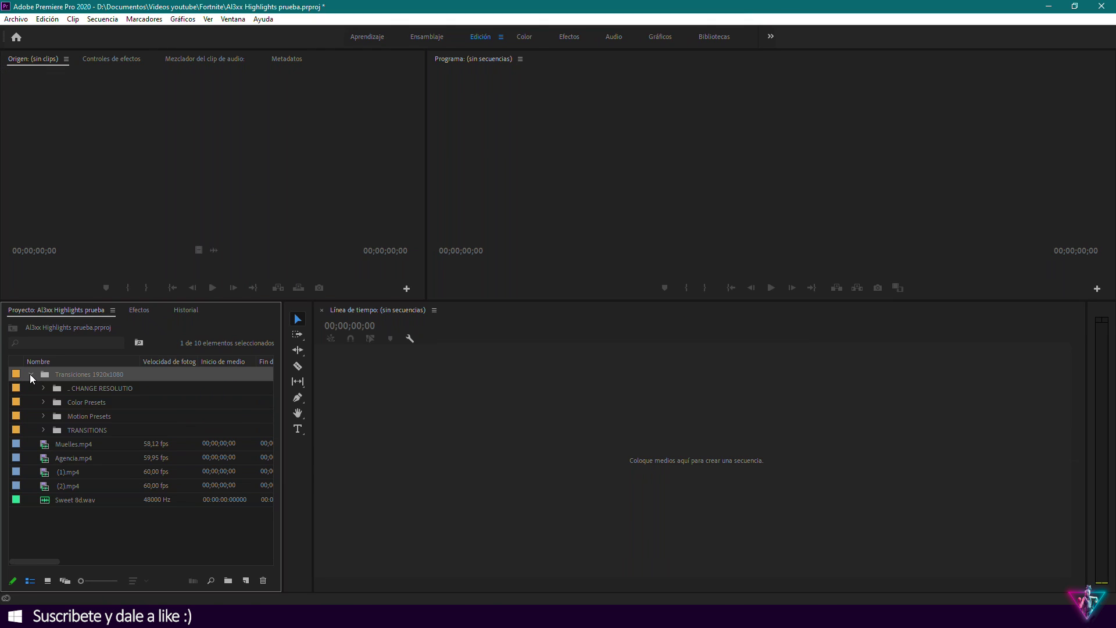
Step: Dock the TRANSITIONS bin beside Origen and import 8D audio wear headphones.mp4 and Final screen.avi into the project
double_click(58, 430)
drag(155, 312, 414, 199)
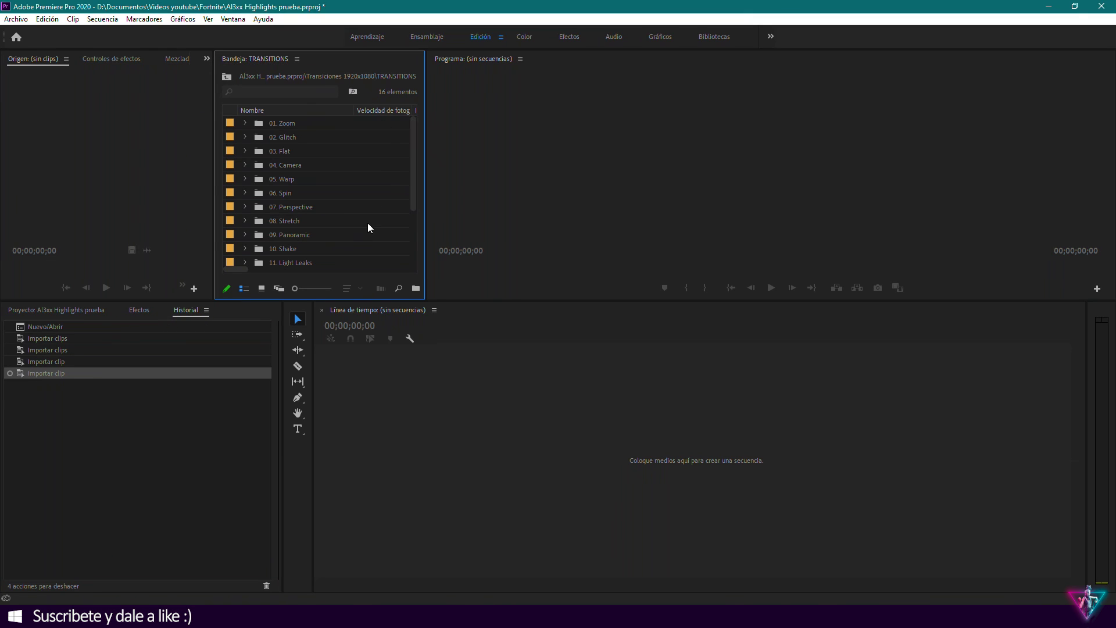
mouse_move(420, 616)
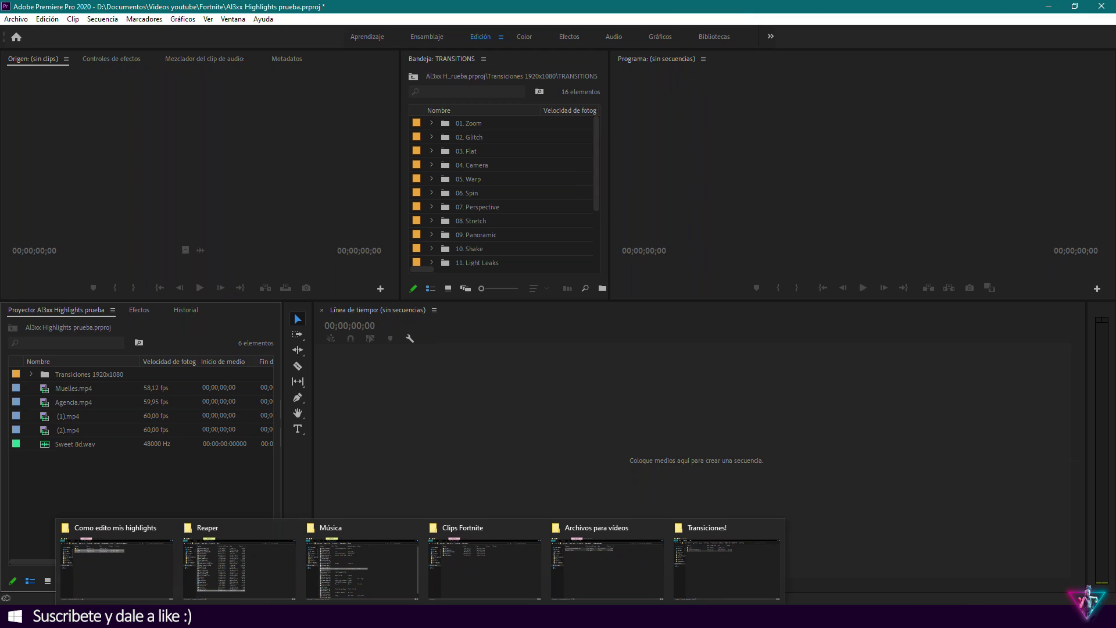
click(602, 572)
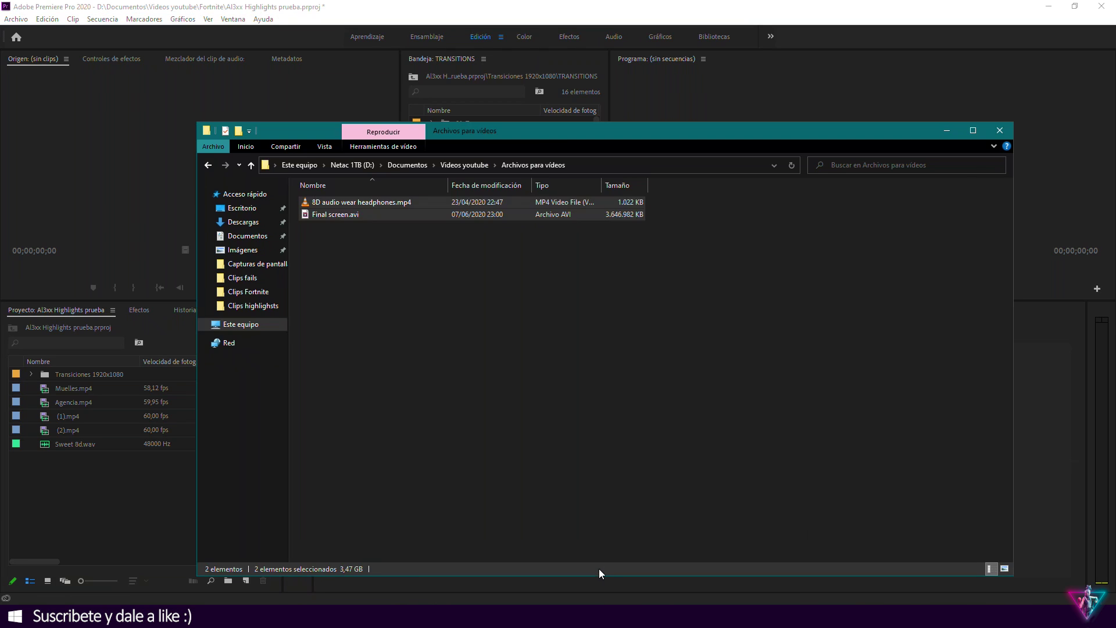
key(ctrl+a)
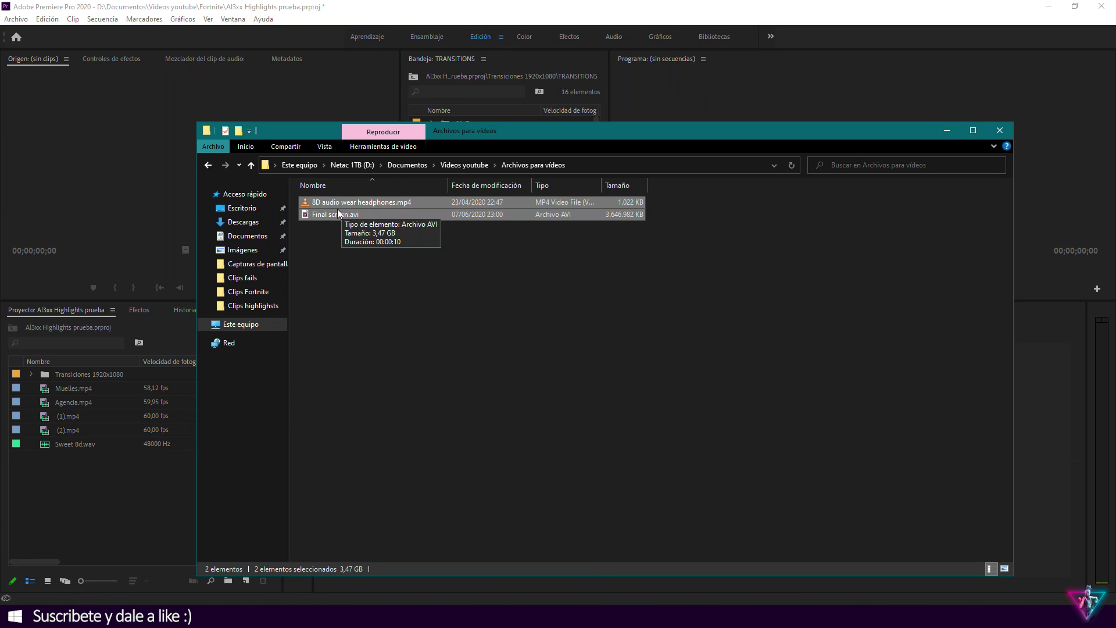
mouse_move(348, 213)
mouse_down()
mouse_move(461, 375)
mouse_move(81, 501)
mouse_up()
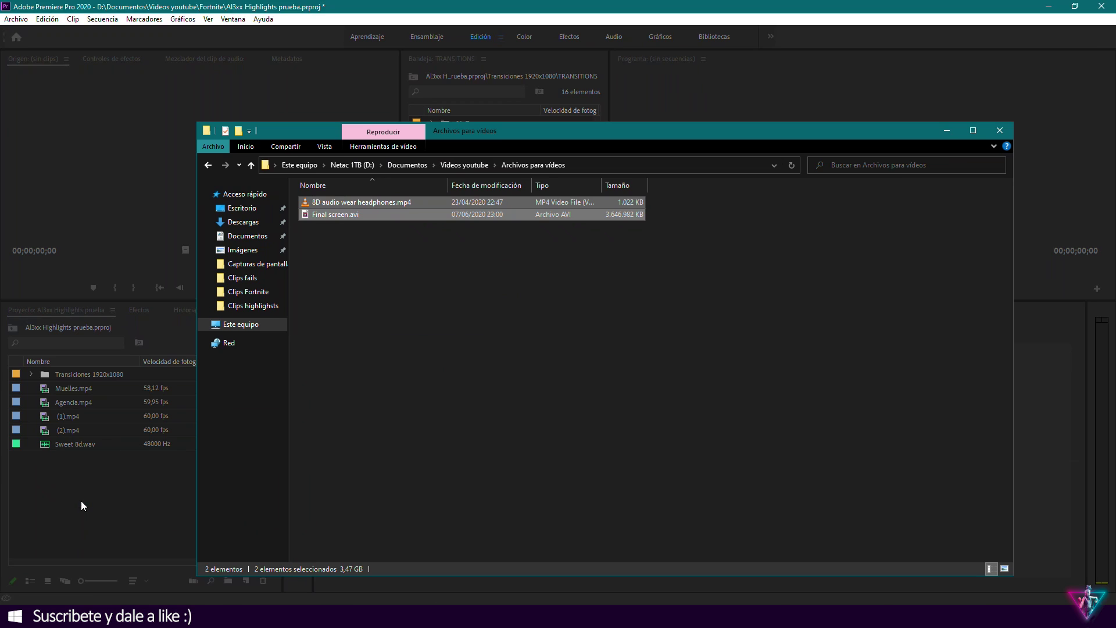
click(81, 501)
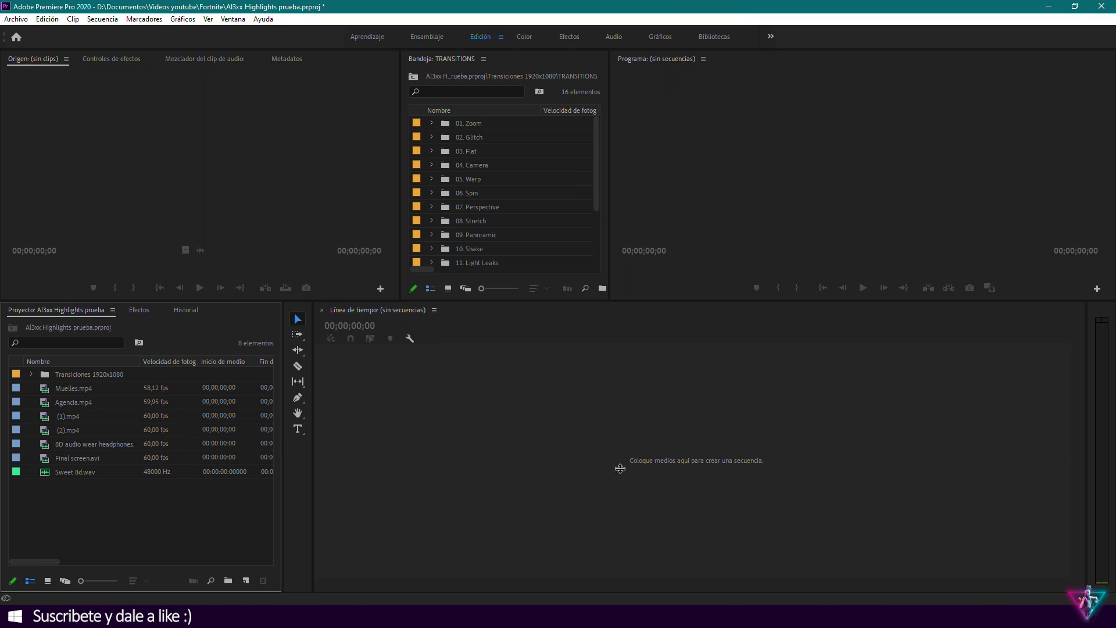
Step: Start sequence (1) with 8D audio wear headphones.mp4, keeping existing settings, then add Sweet 8d.wav after it on A1
drag(65, 421, 577, 431)
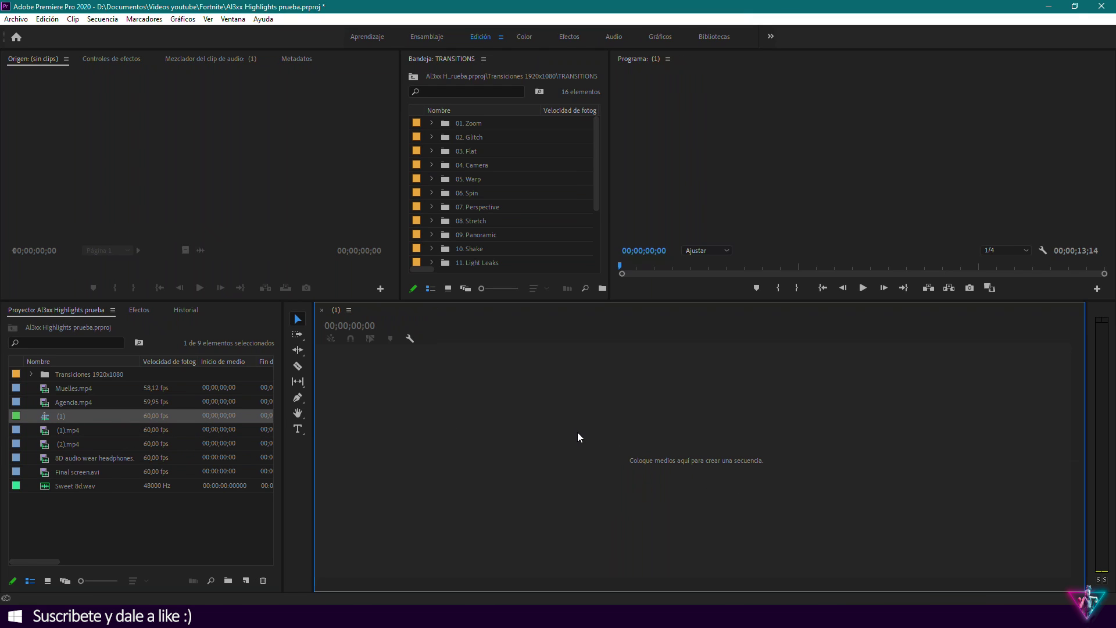
drag(491, 505, 466, 437)
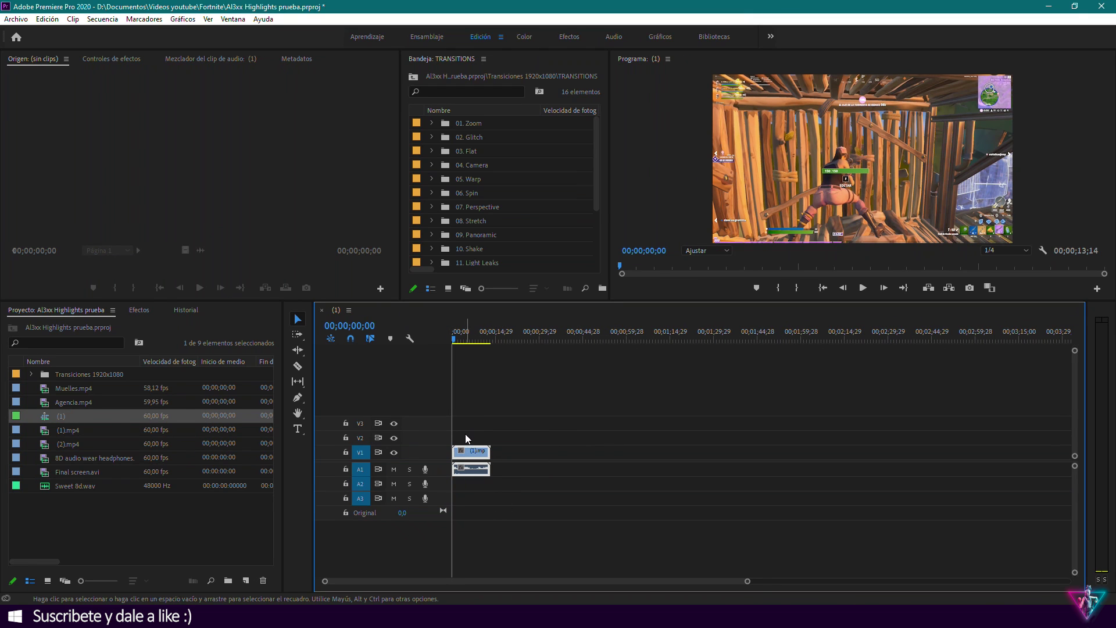
key(Delete)
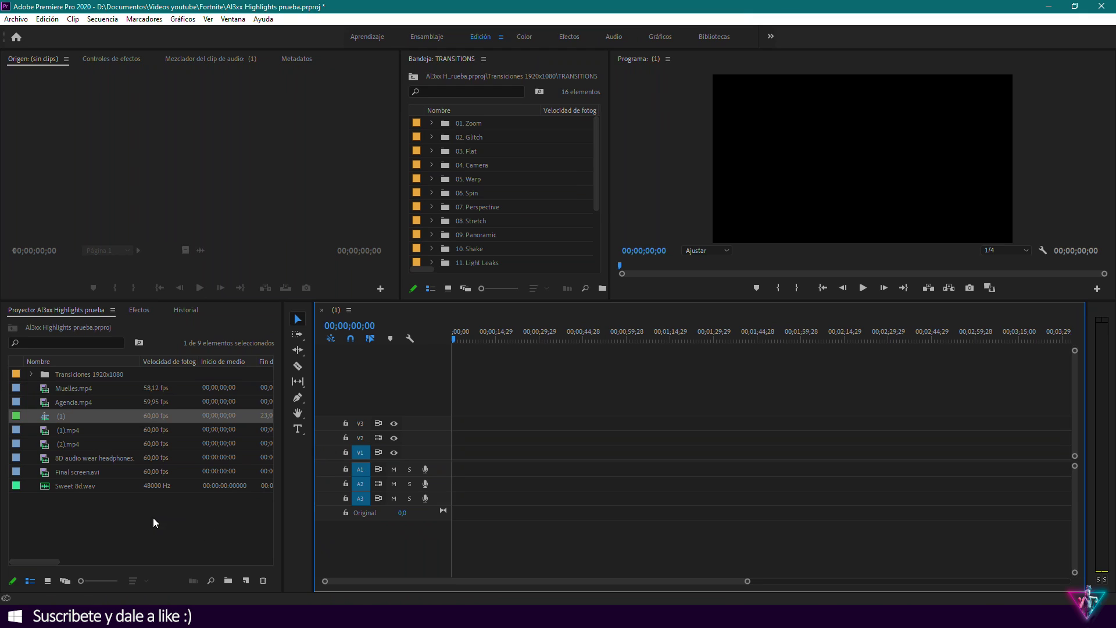
drag(58, 459, 417, 454)
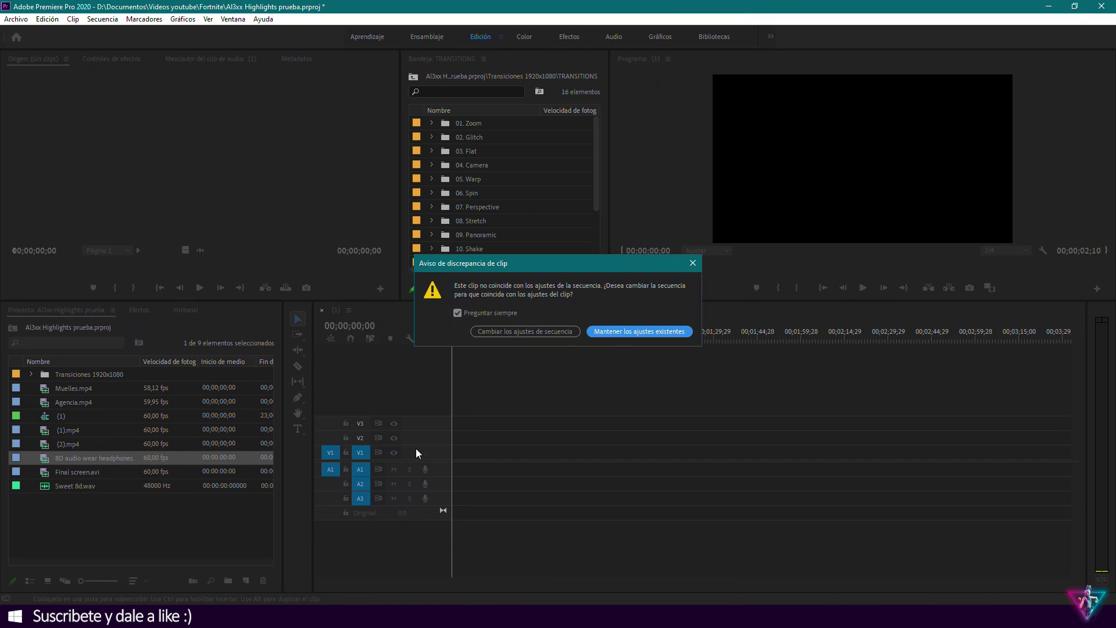
click(525, 331)
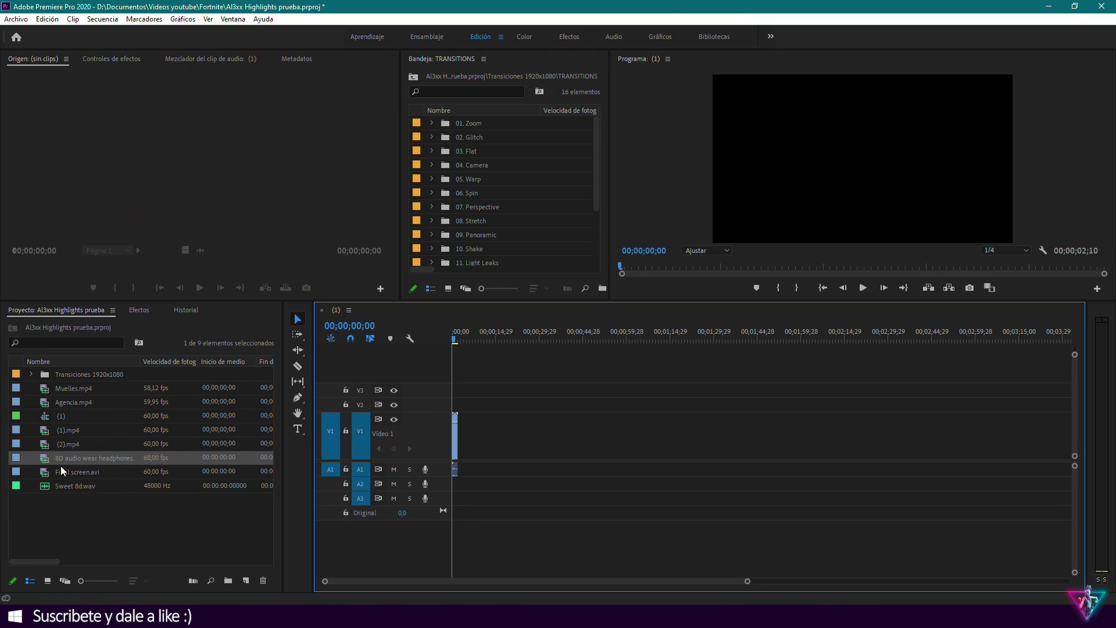
drag(64, 485, 581, 469)
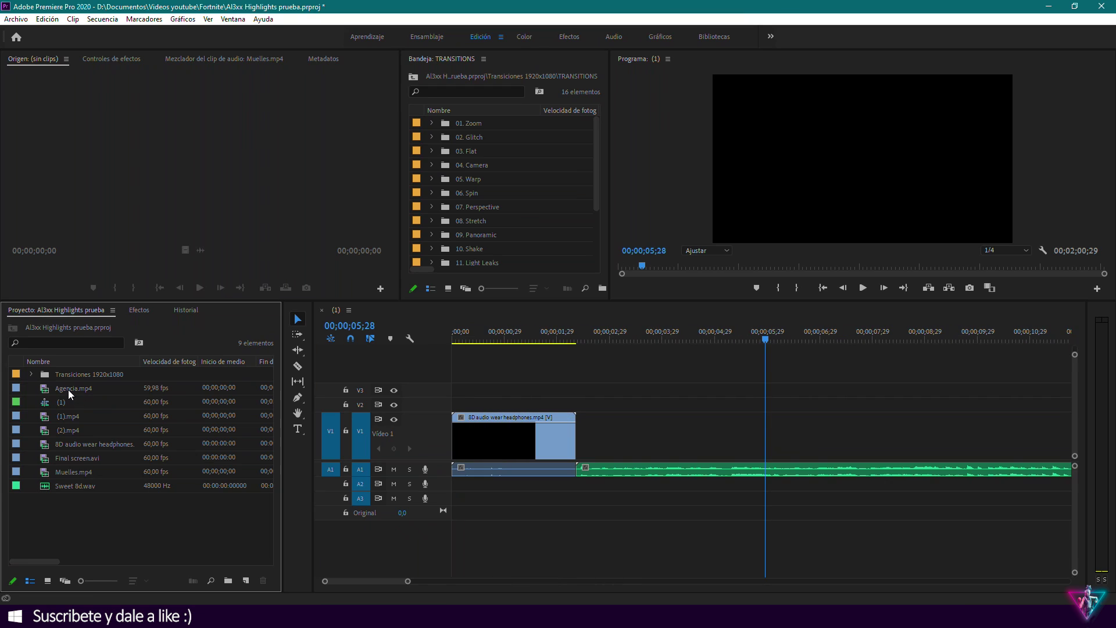
Step: Mark Agencia.mp4 in the source viewer with in point 00;00;18;02 and out point 00;00;35;10
double_click(68, 389)
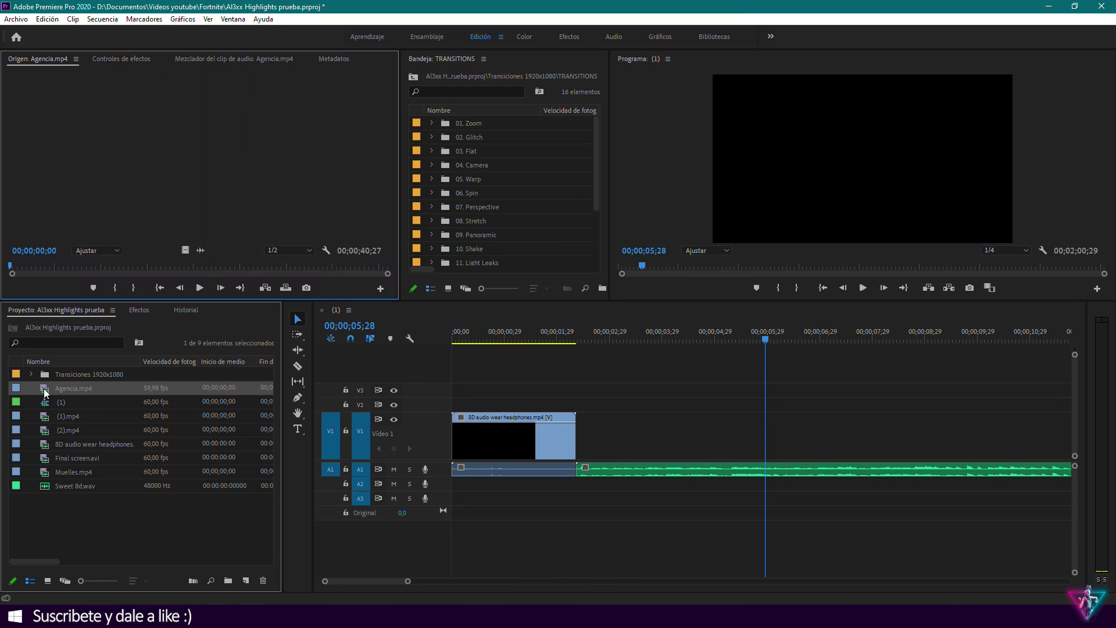
click(199, 289)
click(46, 264)
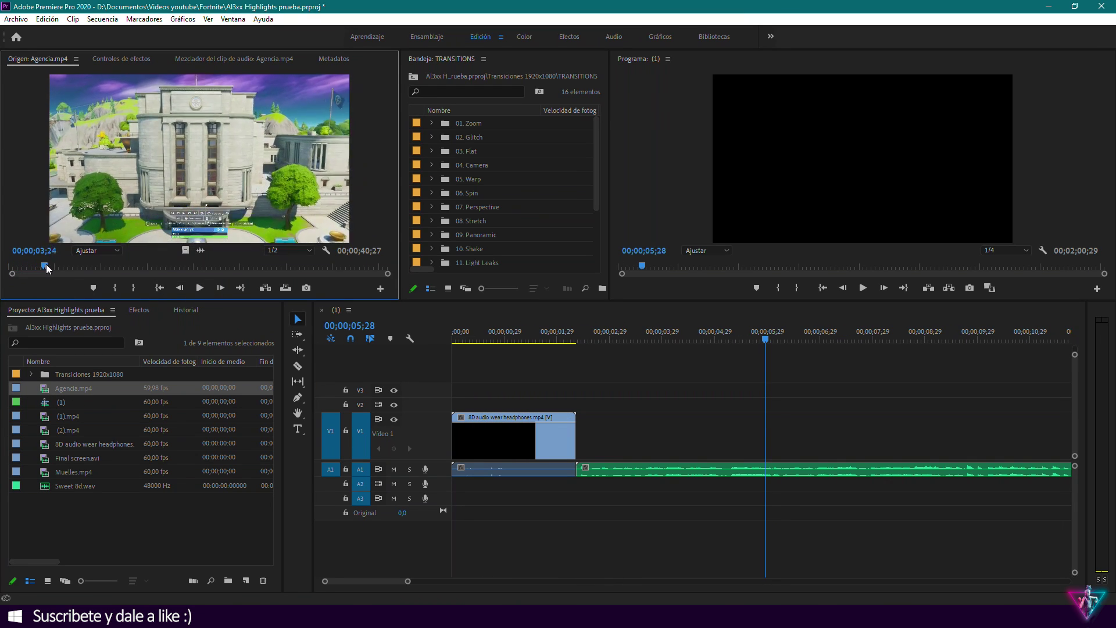
drag(47, 264, 151, 260)
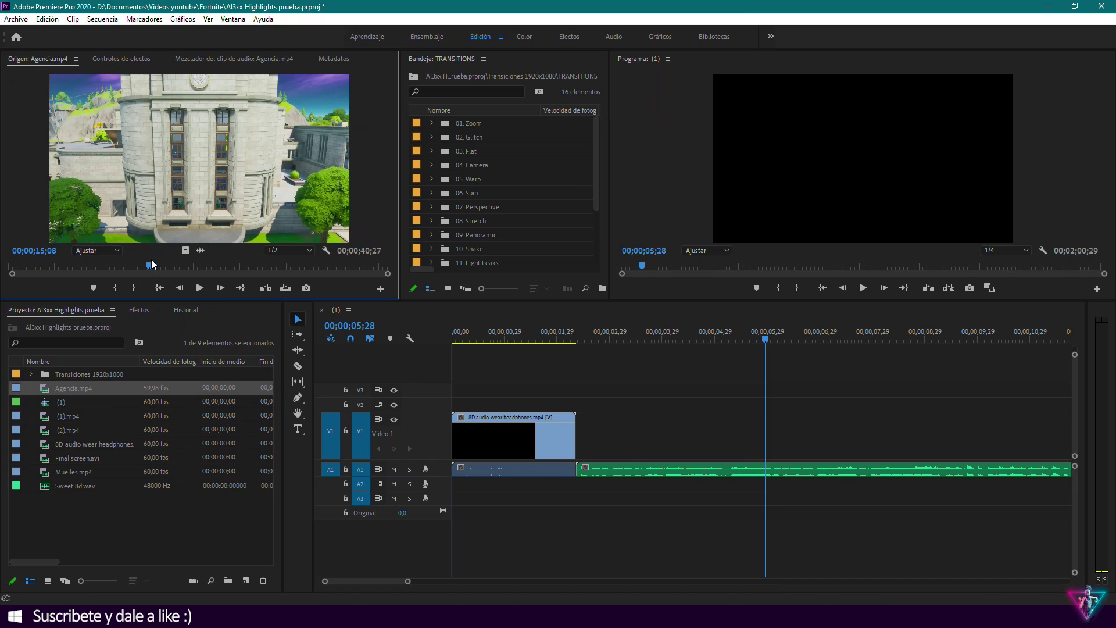
drag(163, 264, 173, 264)
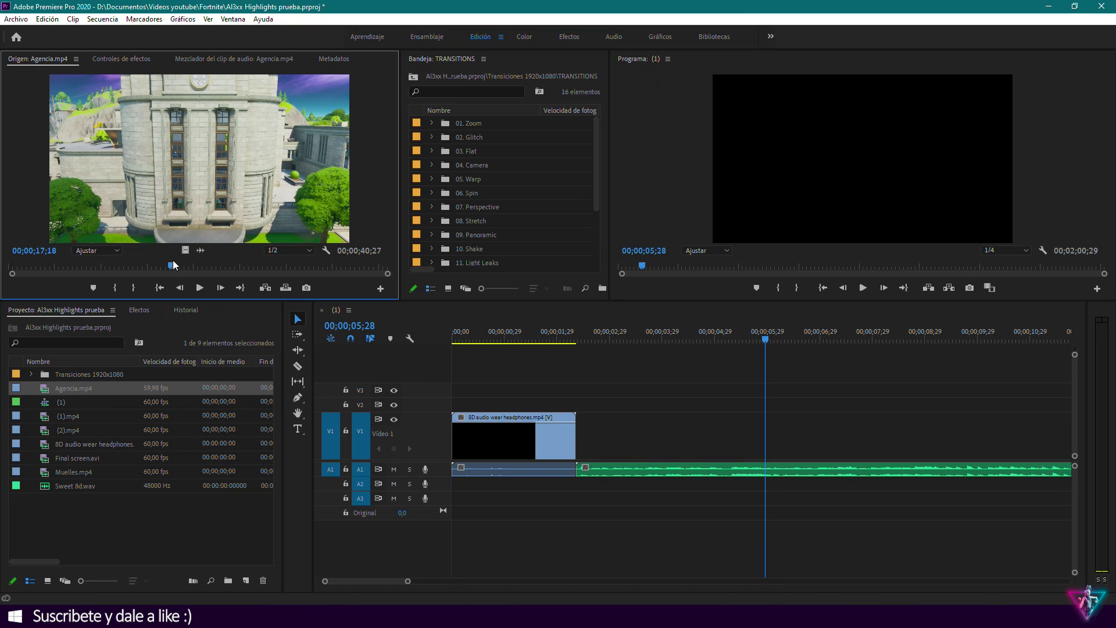
click(200, 287)
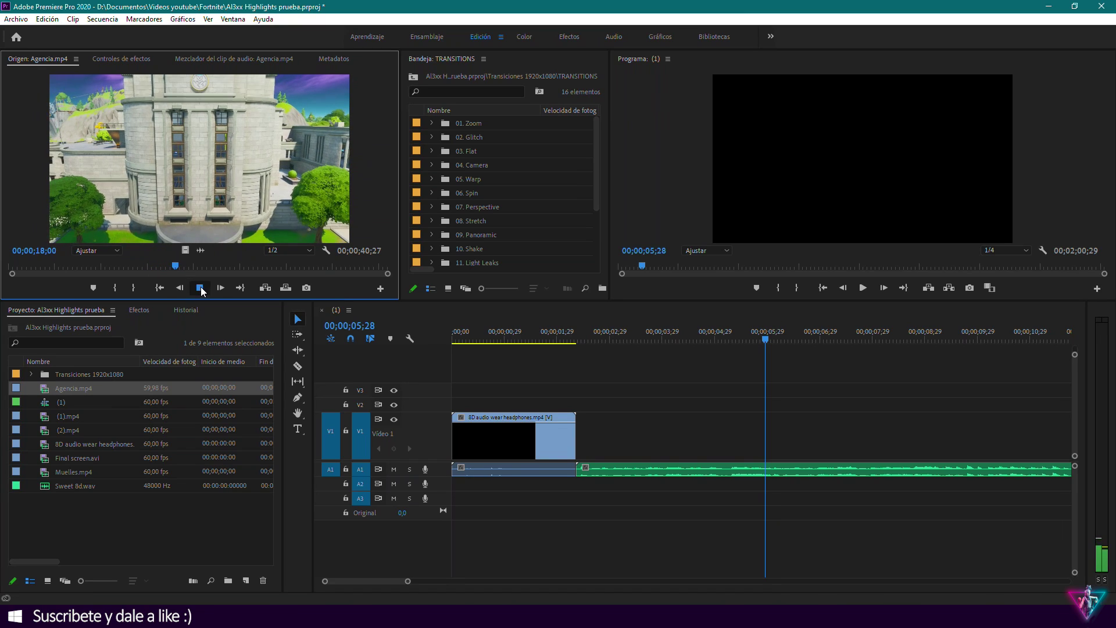
click(200, 288)
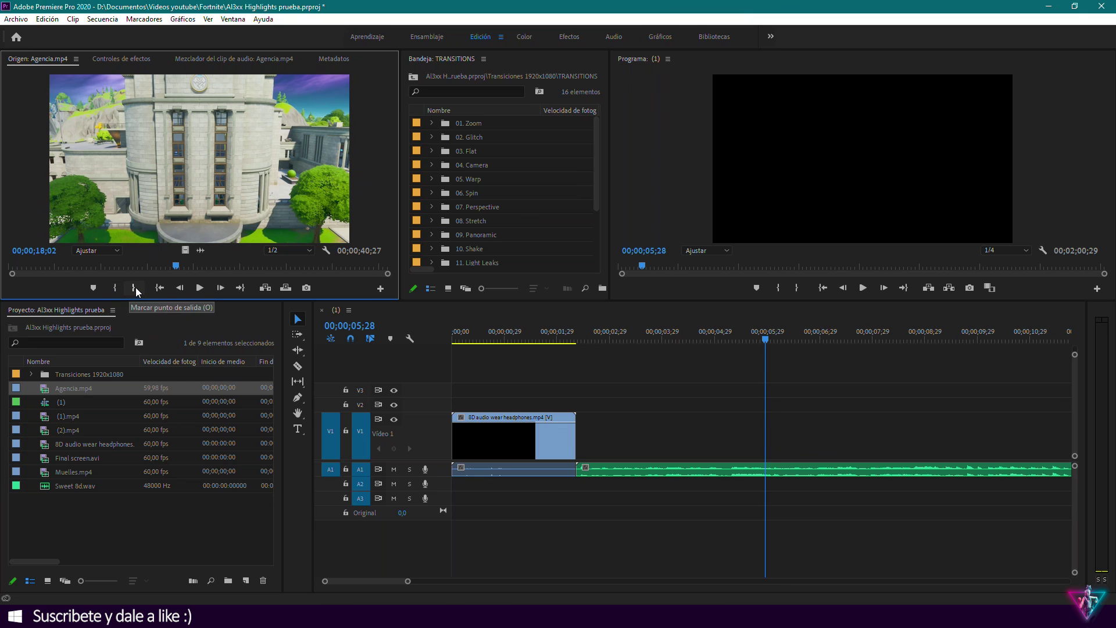
click(118, 285)
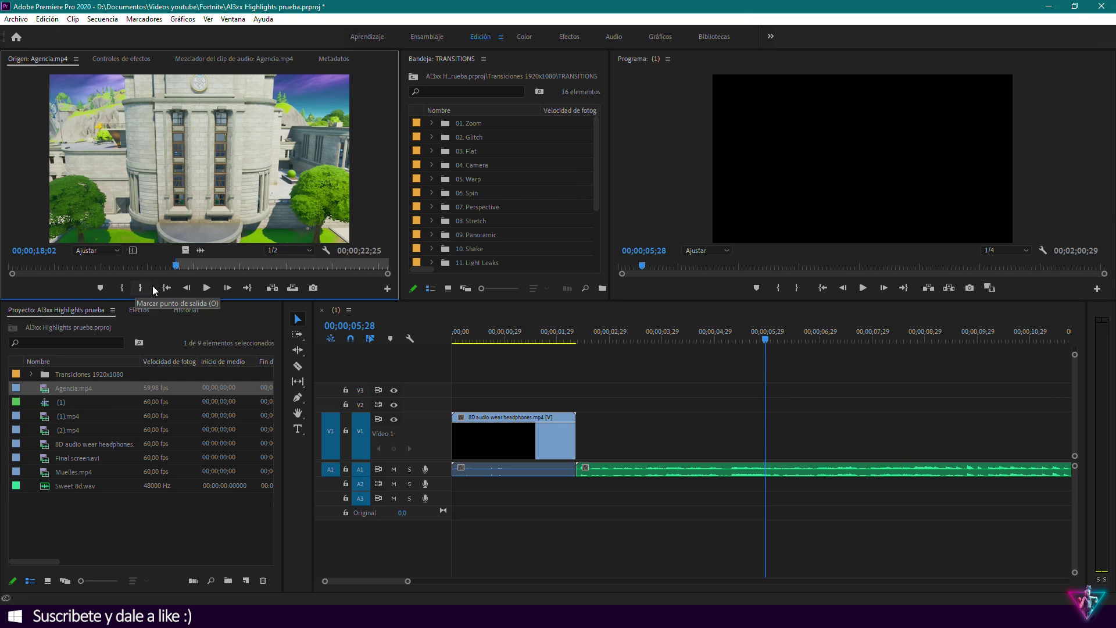
click(207, 287)
click(140, 287)
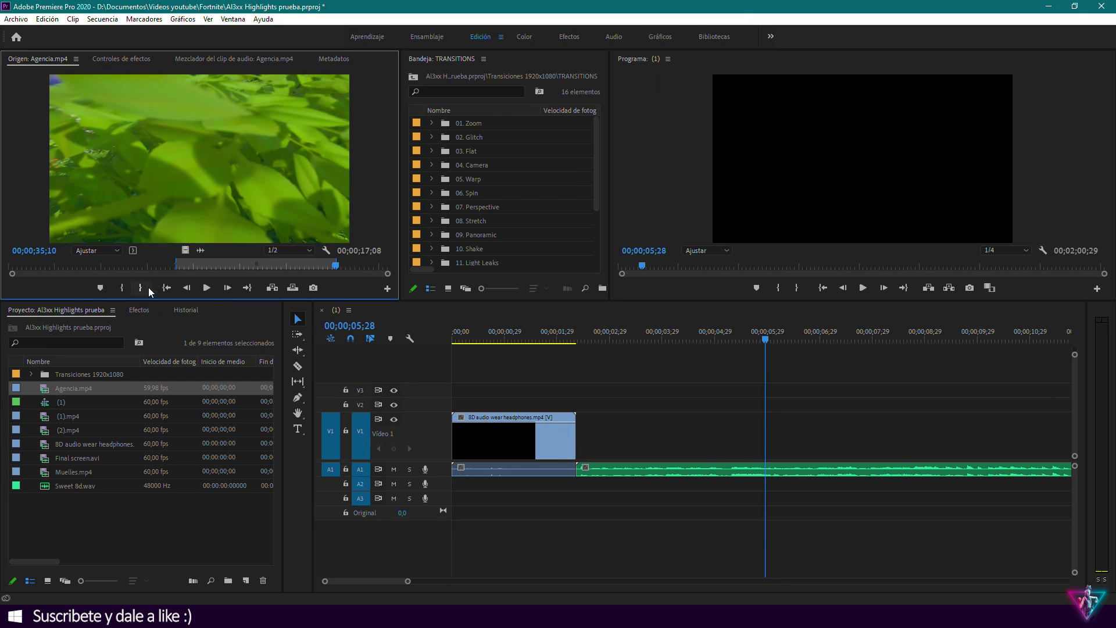
Step: Place the trimmed Agencia clip after the 8D clip, shorten its end and close the gap
drag(199, 158, 486, 433)
drag(707, 417, 614, 418)
drag(552, 340, 535, 340)
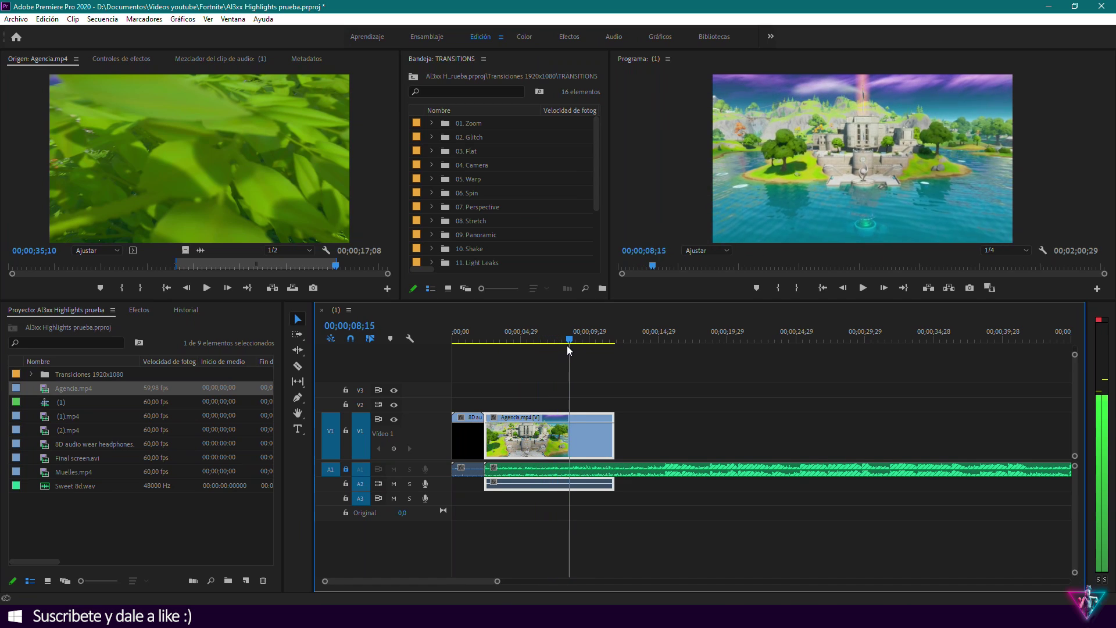
mouse_move(493, 434)
mouse_down()
mouse_move(504, 440)
mouse_move(481, 440)
mouse_up()
Step: Play back the sequence from the start and park the playhead near 02;22
click(460, 335)
key(space)
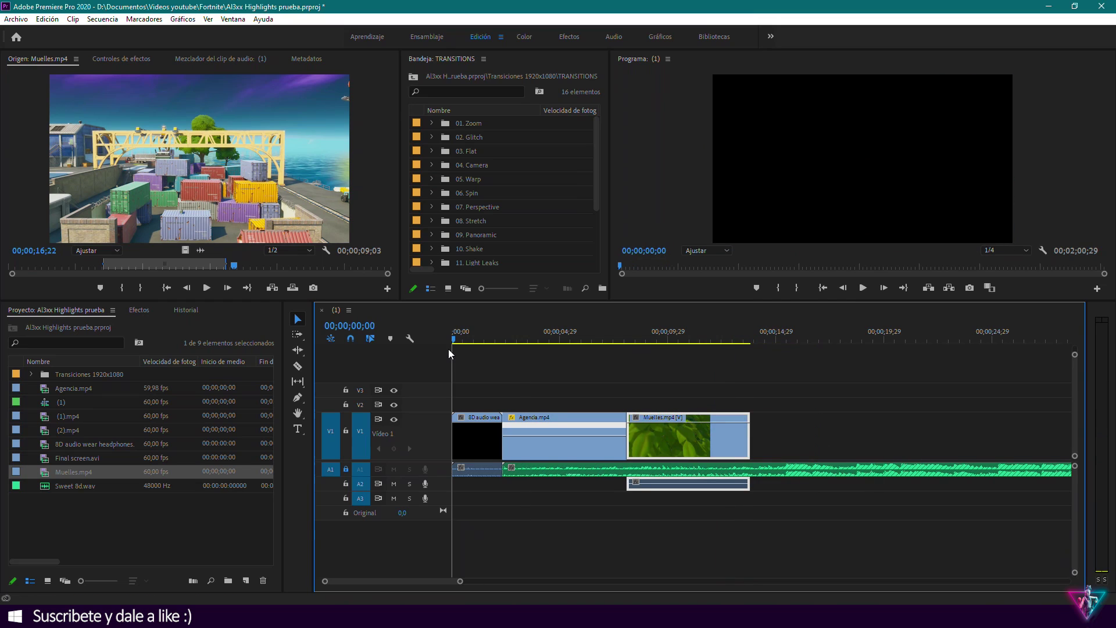
click(449, 349)
key(space)
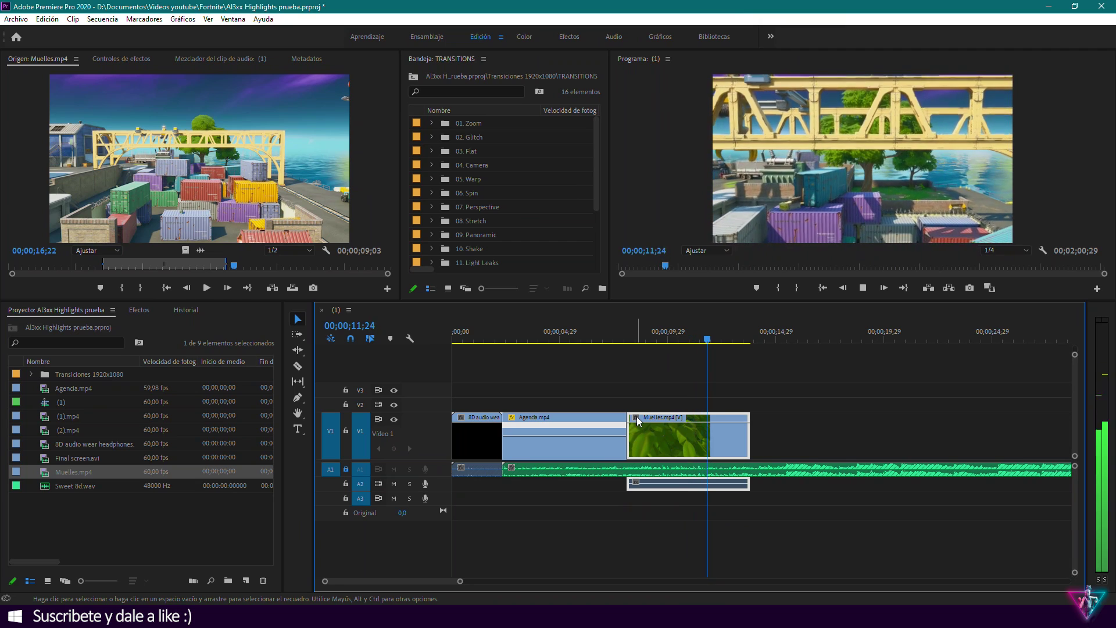
key(space)
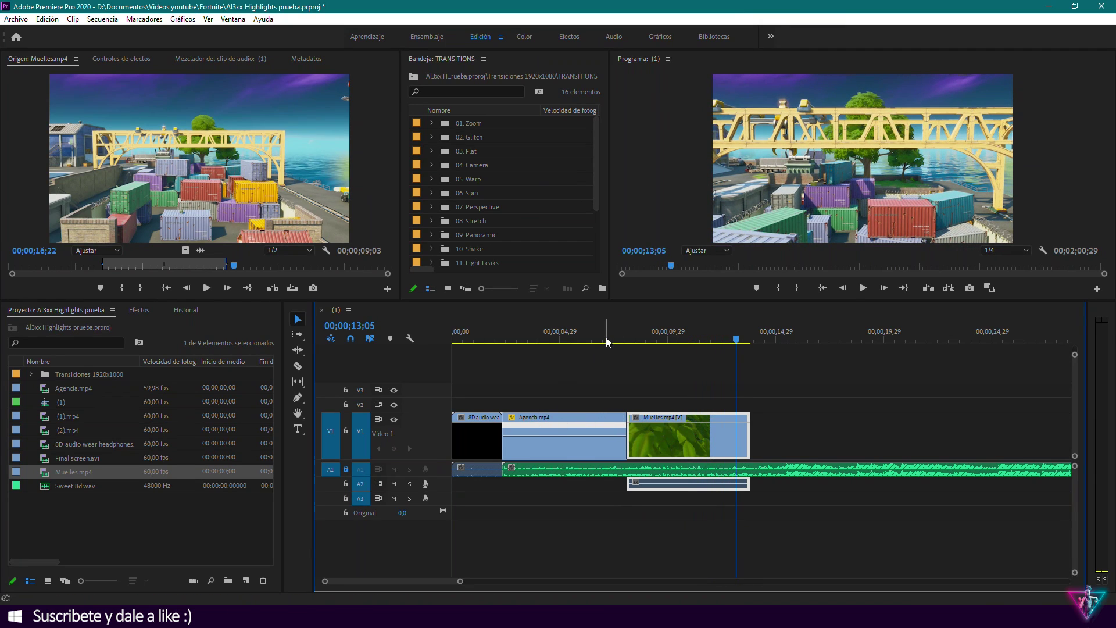
drag(606, 343, 513, 347)
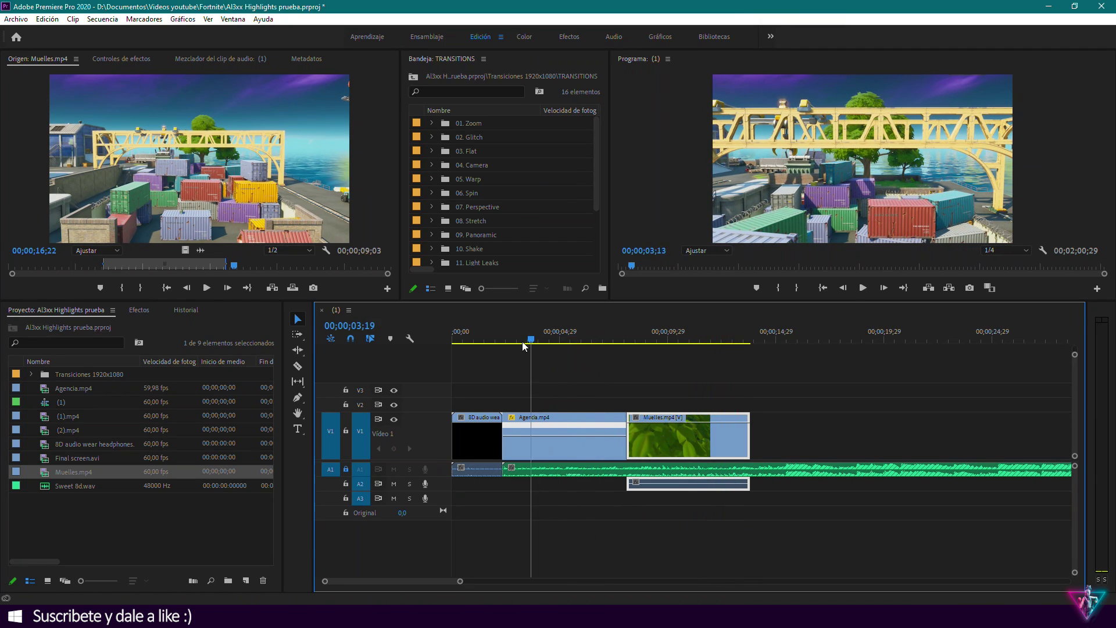
Step: Add an 'Al3xx' text title over Agencia.mp4 in the program frame
click(299, 430)
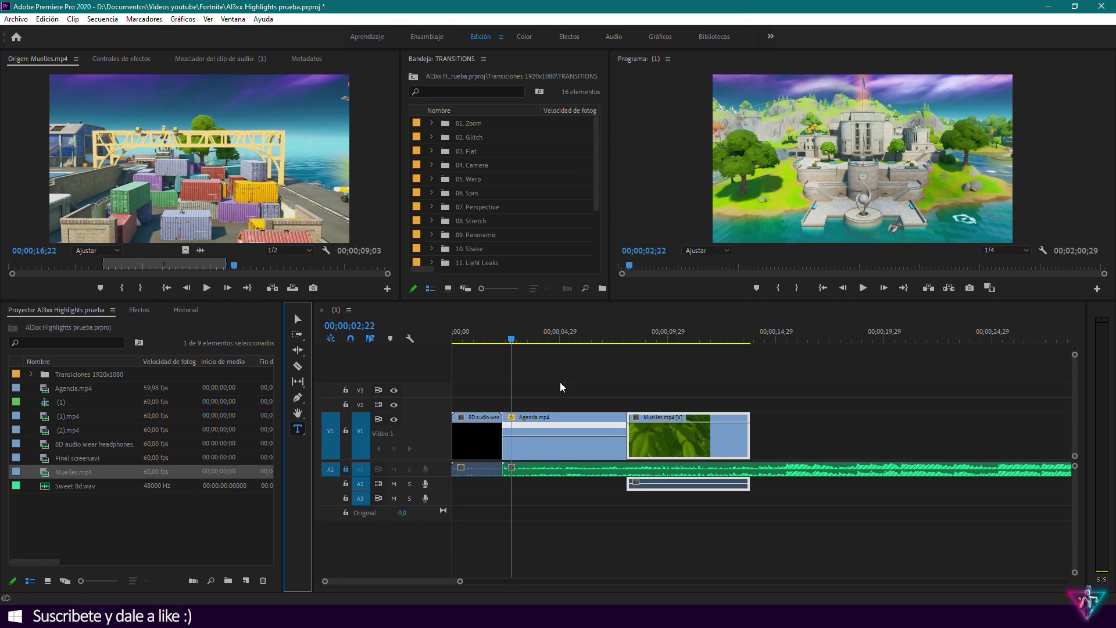
click(794, 162)
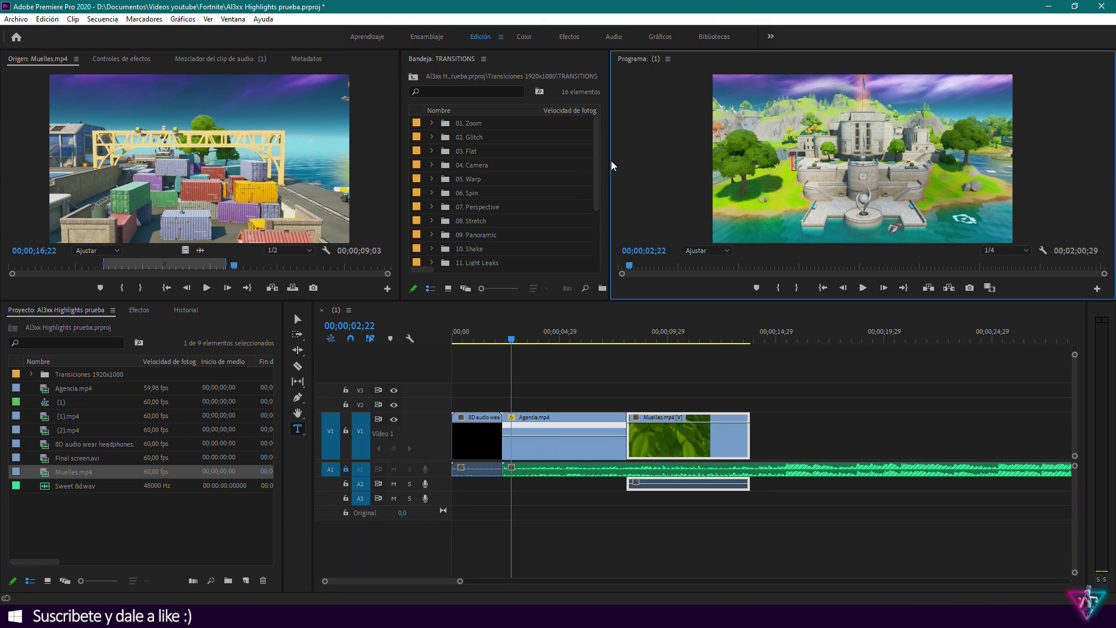
click(145, 61)
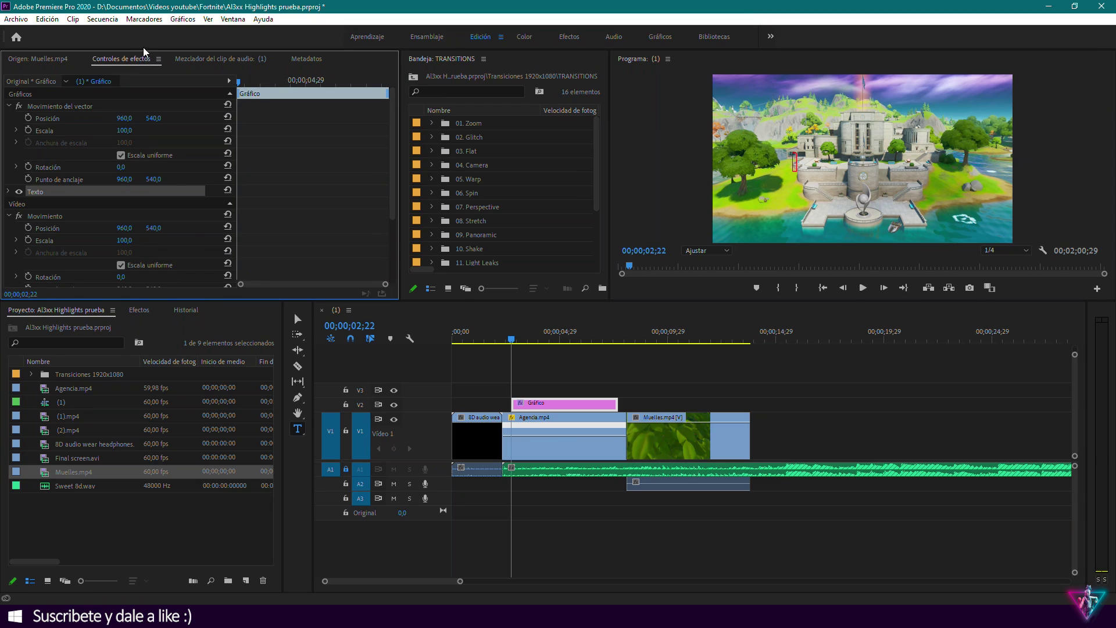
Step: Set the title's font to Burbank Big Condensed Bold in Effect Controls
click(8, 192)
scroll(124, 212, down, 1)
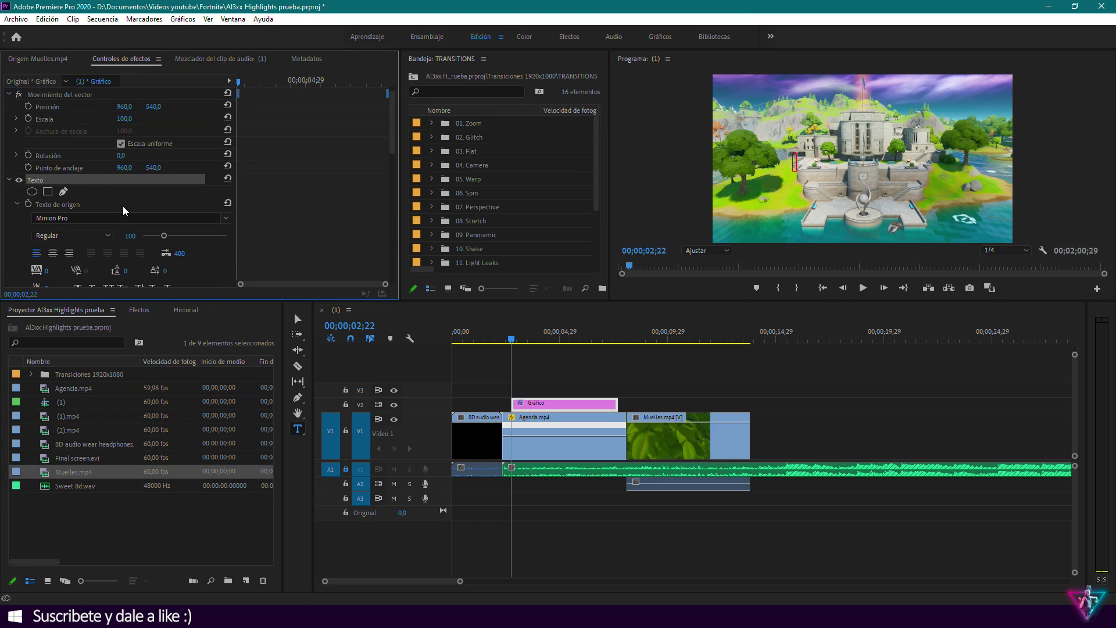
click(226, 218)
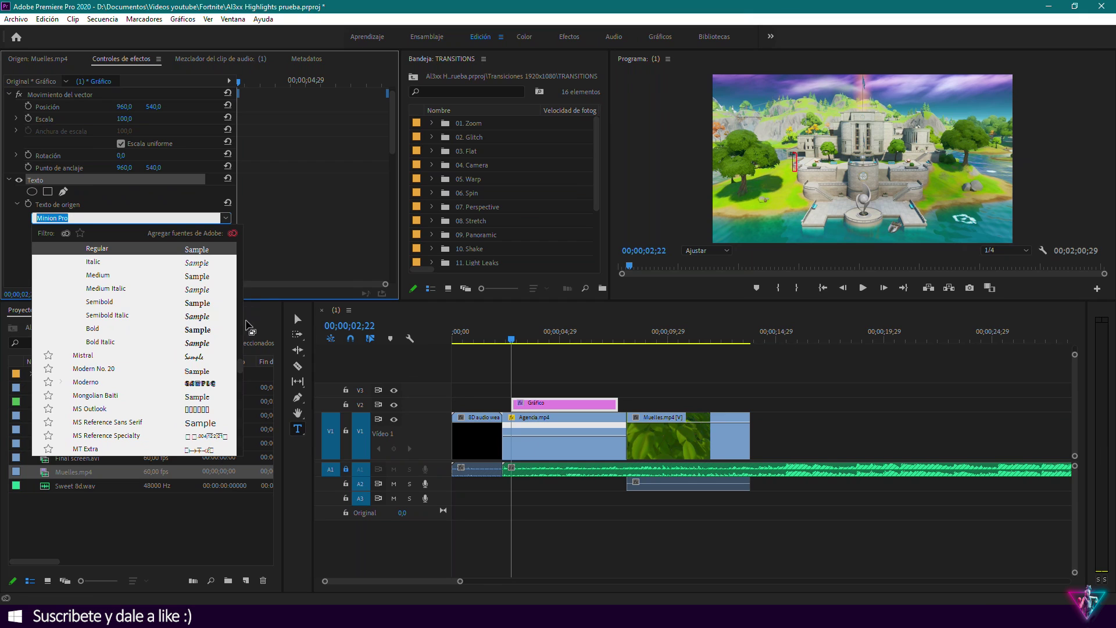
mouse_move(241, 372)
mouse_down()
mouse_move(256, 271)
mouse_move(249, 282)
mouse_up()
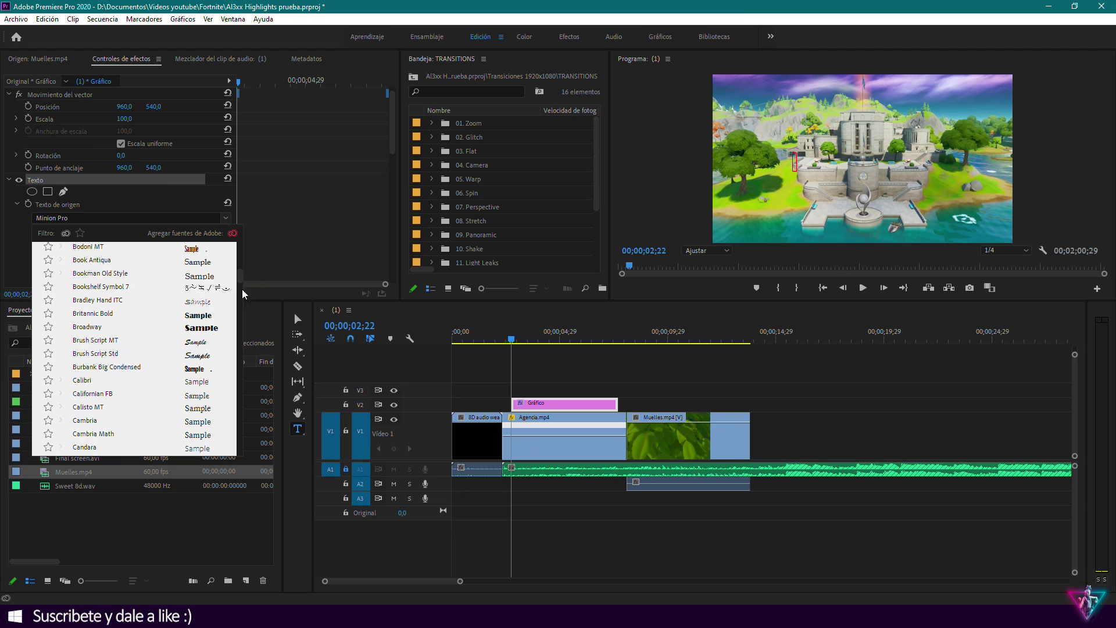
click(111, 370)
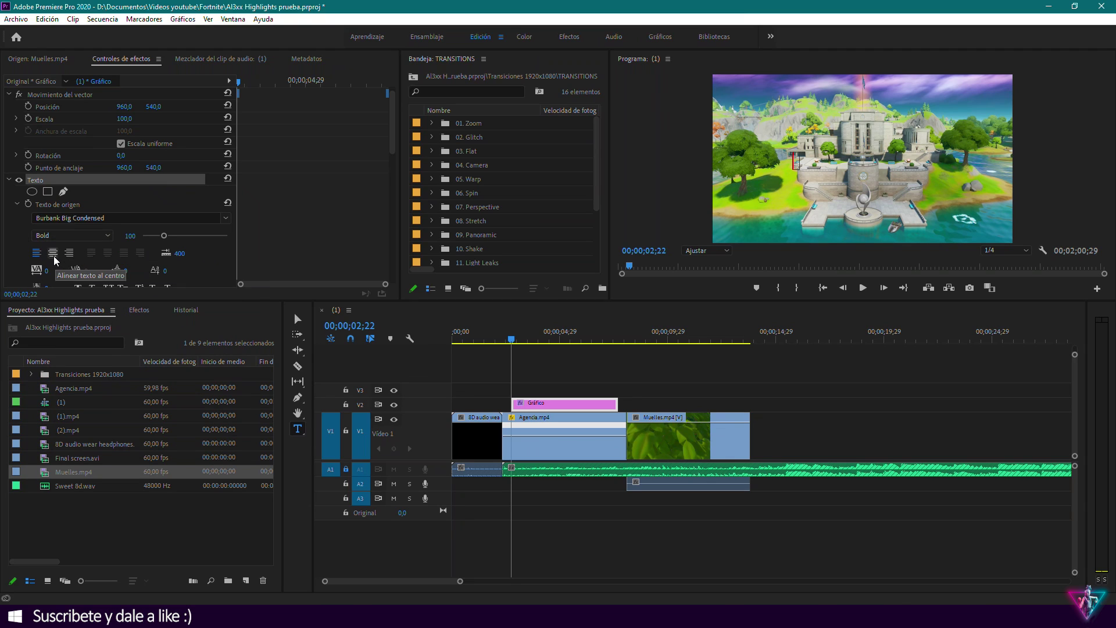
scroll(270, 163, down, 5)
key(Escape)
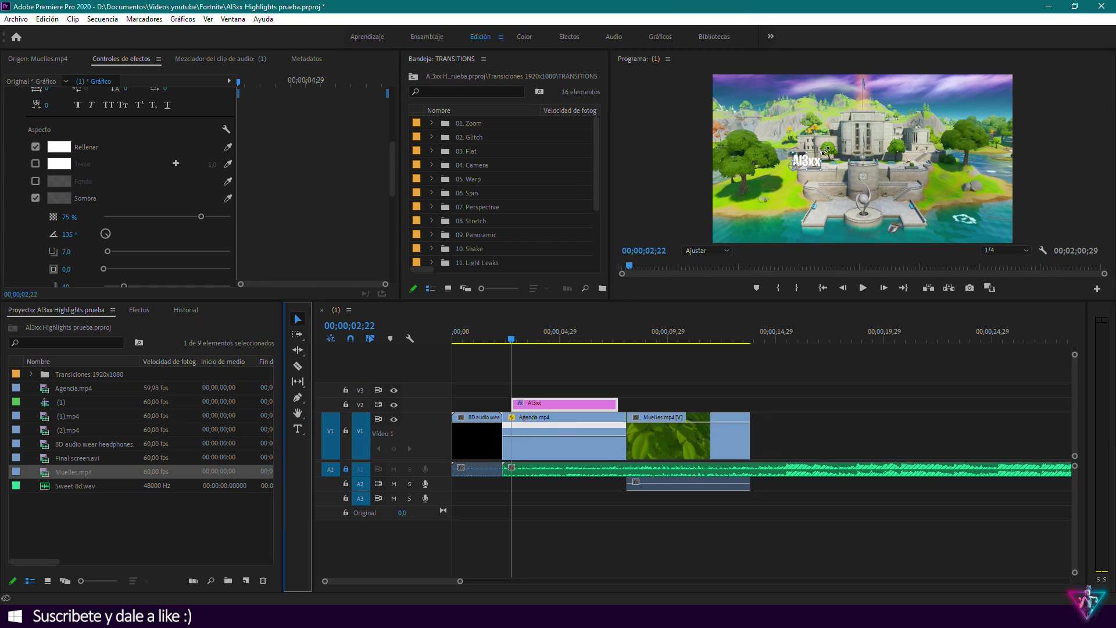
drag(108, 241, 105, 244)
scroll(148, 263, down, 1)
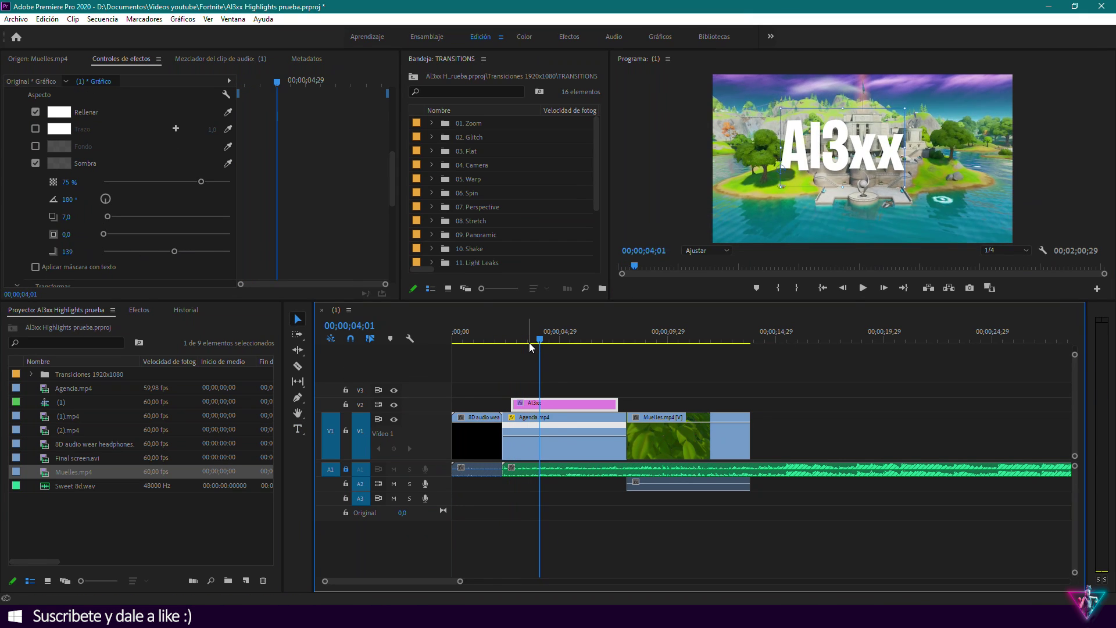
Step: Retype the lower Al3xx copy as 'Highlights' and preview the titles and the Sweet letter reveal
double_click(855, 216)
text(Highlights)
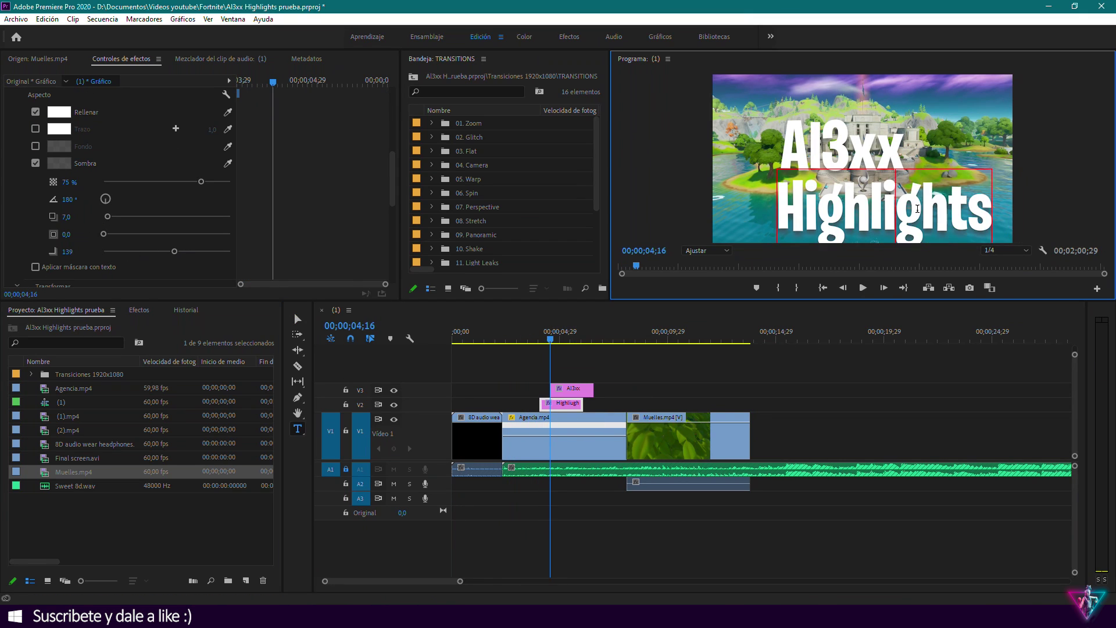
key(Escape)
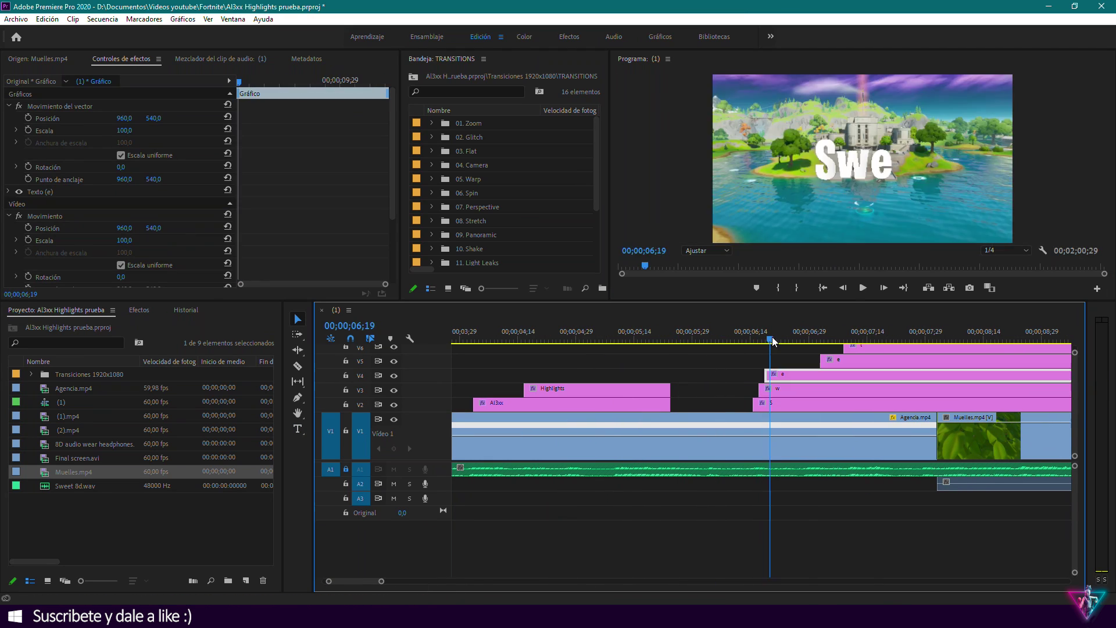
key(minus)
click(612, 342)
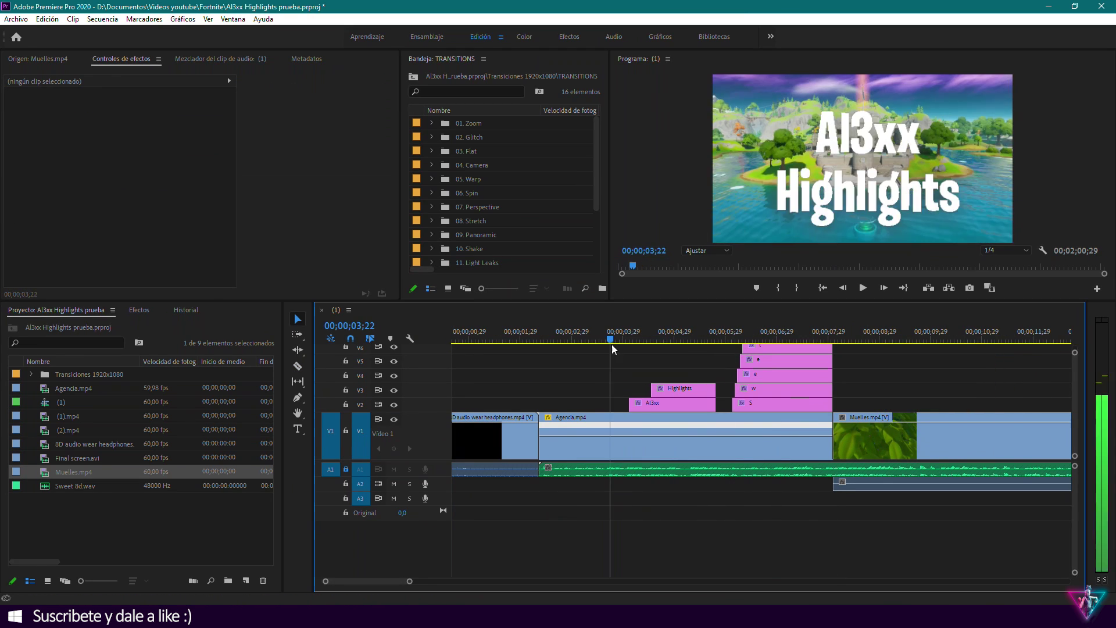
key(equal)
drag(745, 329, 743, 338)
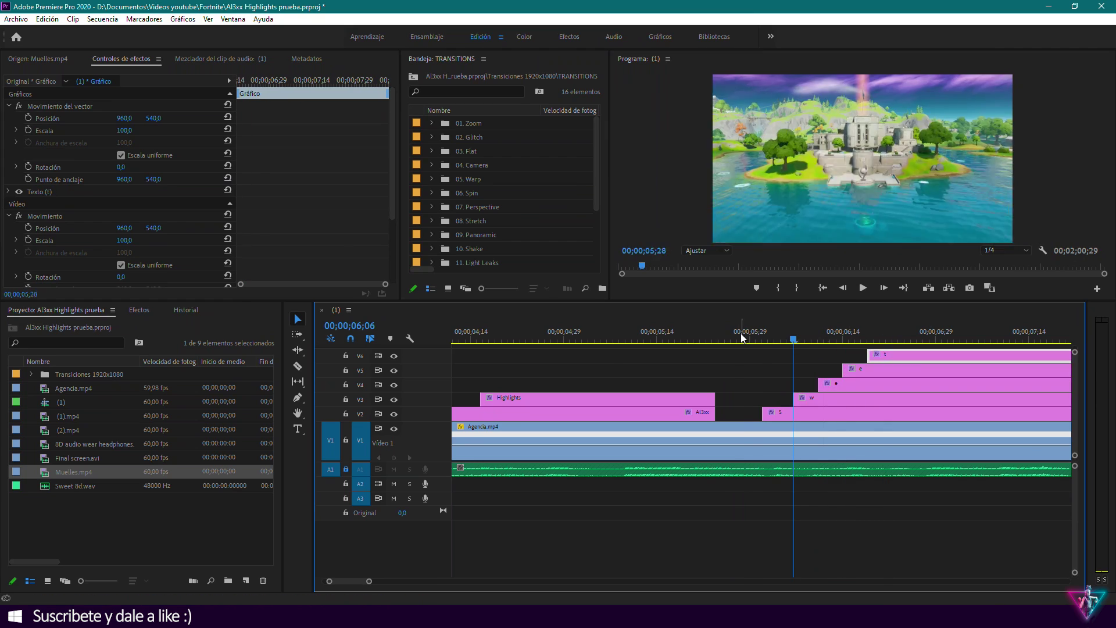
key(minus)
key(minus)
Step: Add 'Edited' and 'me' word titles over the Muelles footage
key(t)
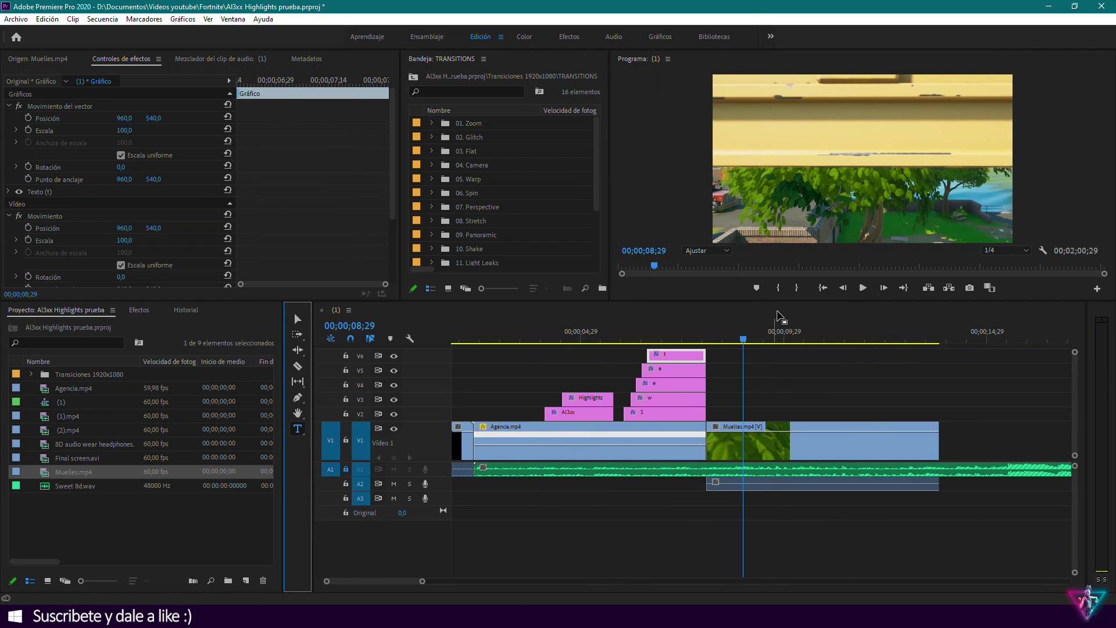
click(802, 157)
text(Edited)
key(ctrl+v)
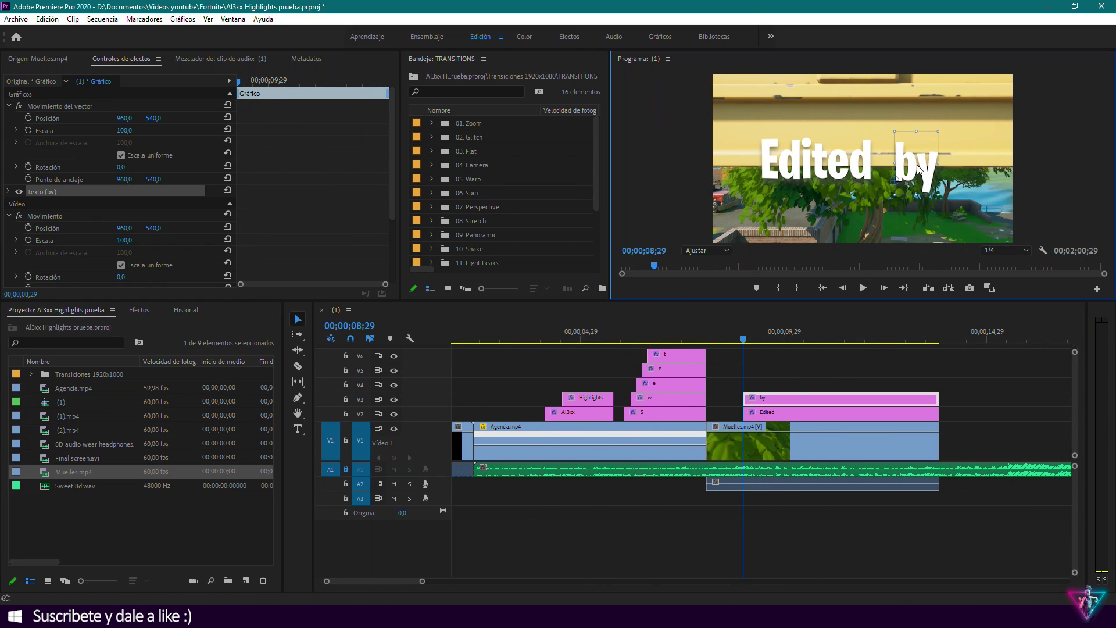
key(ctrl+v)
text(me)
key(space)
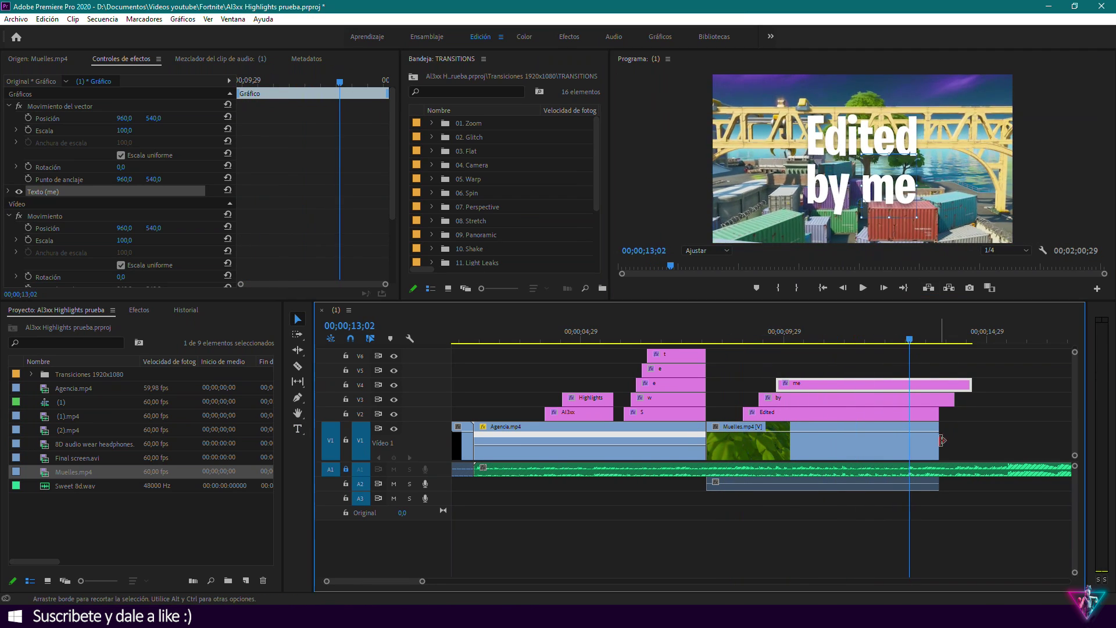
Step: Replay the whole sequence from the start with the timeline zoomed out
key(space)
key(Home)
key(minus)
key(space)
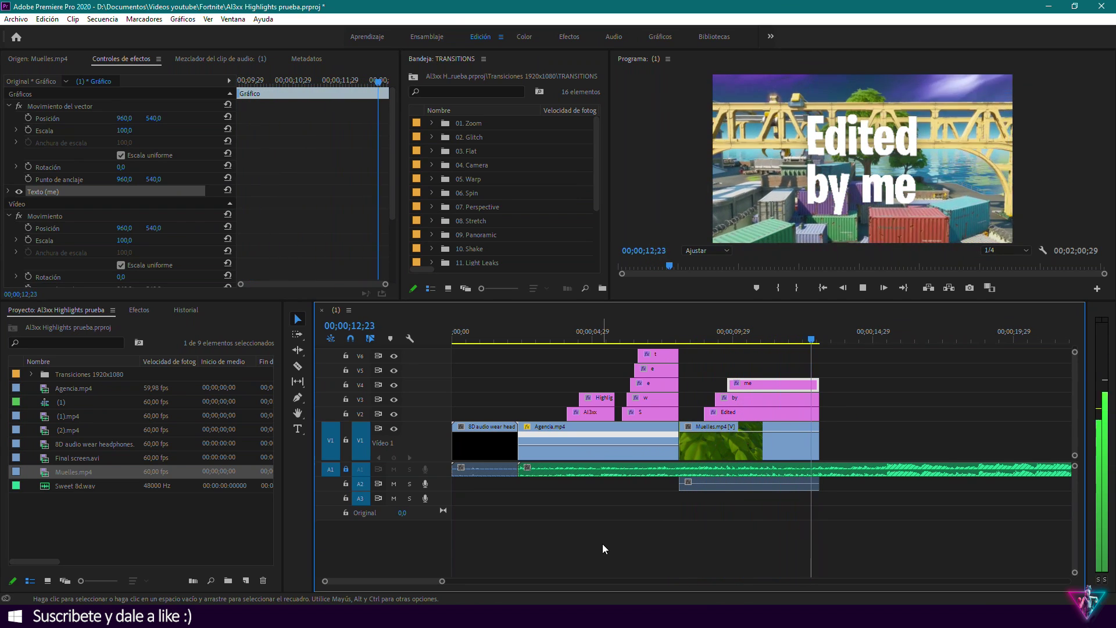
Step: Add a marker at 15;14 and preview the (1).mp4 footage
click(757, 288)
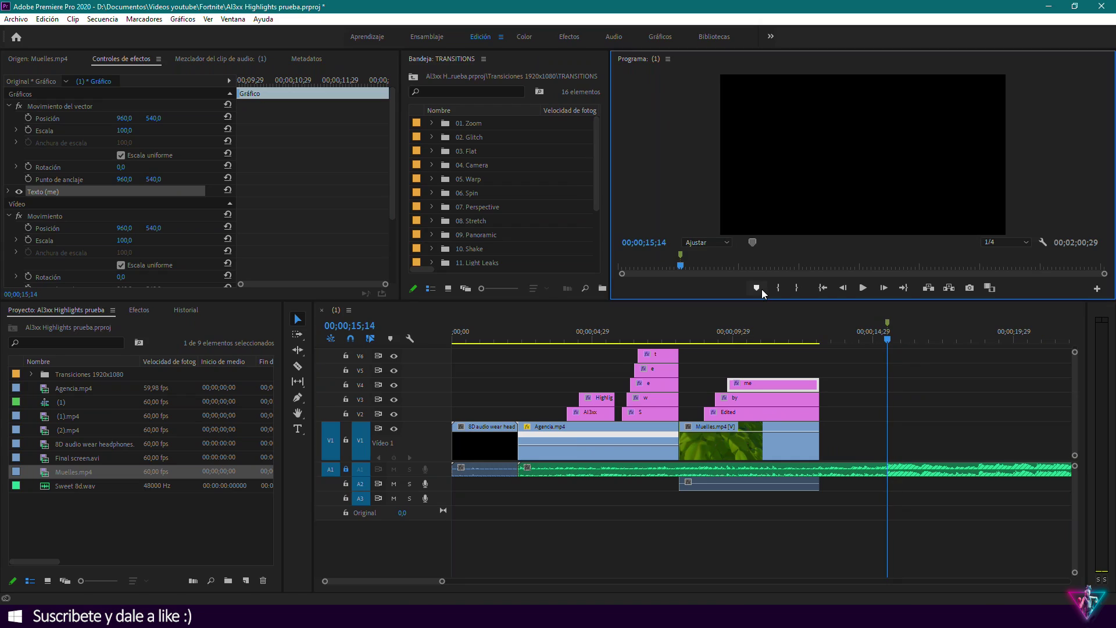
double_click(68, 416)
click(200, 290)
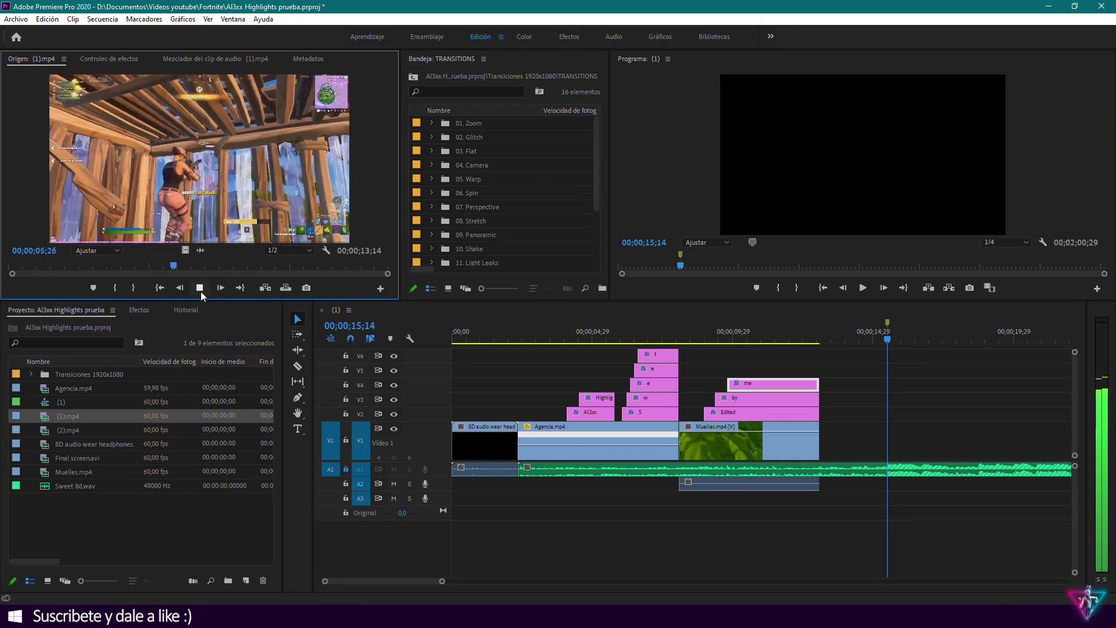
Step: Give (2).mp4 an out point at 08;11, place it after Muelles.mp4, and preview it
double_click(68, 429)
click(201, 288)
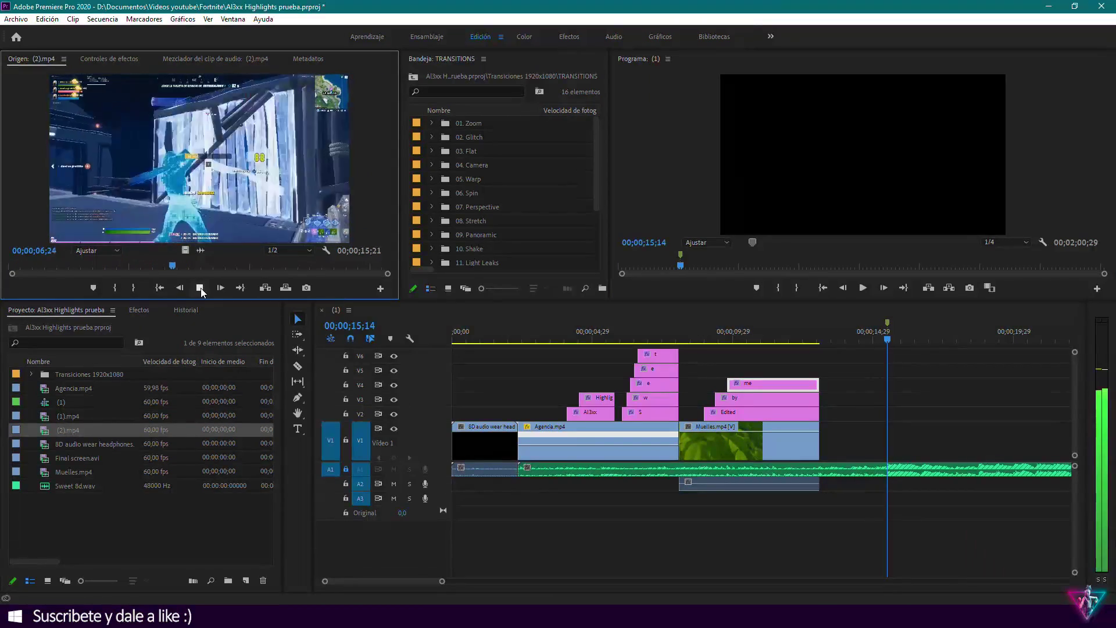
click(133, 288)
drag(199, 157, 823, 442)
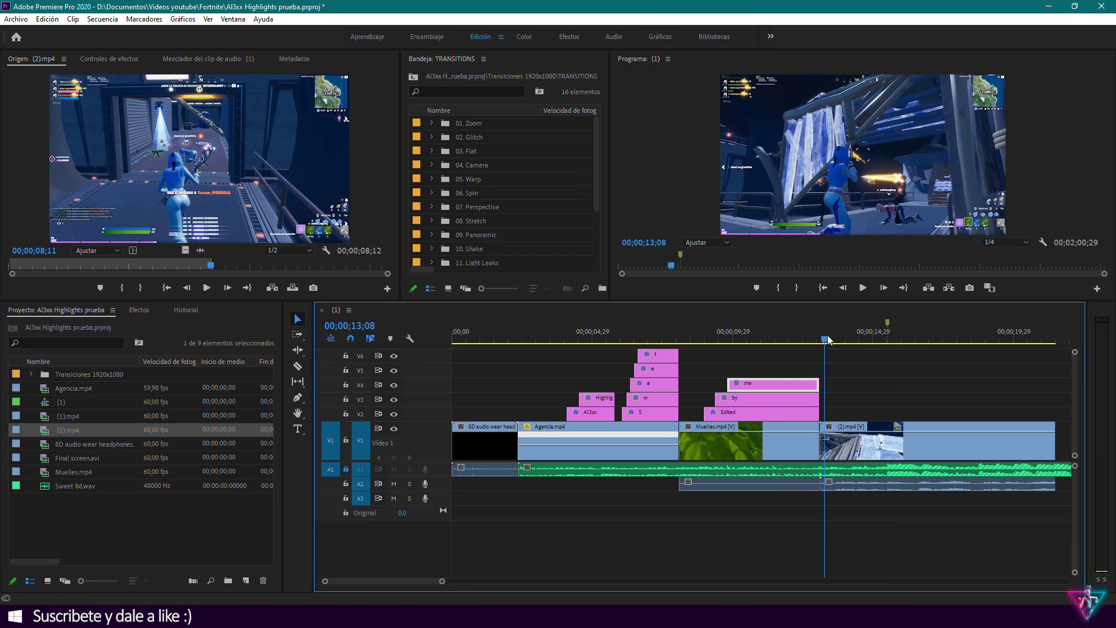
drag(826, 338, 842, 339)
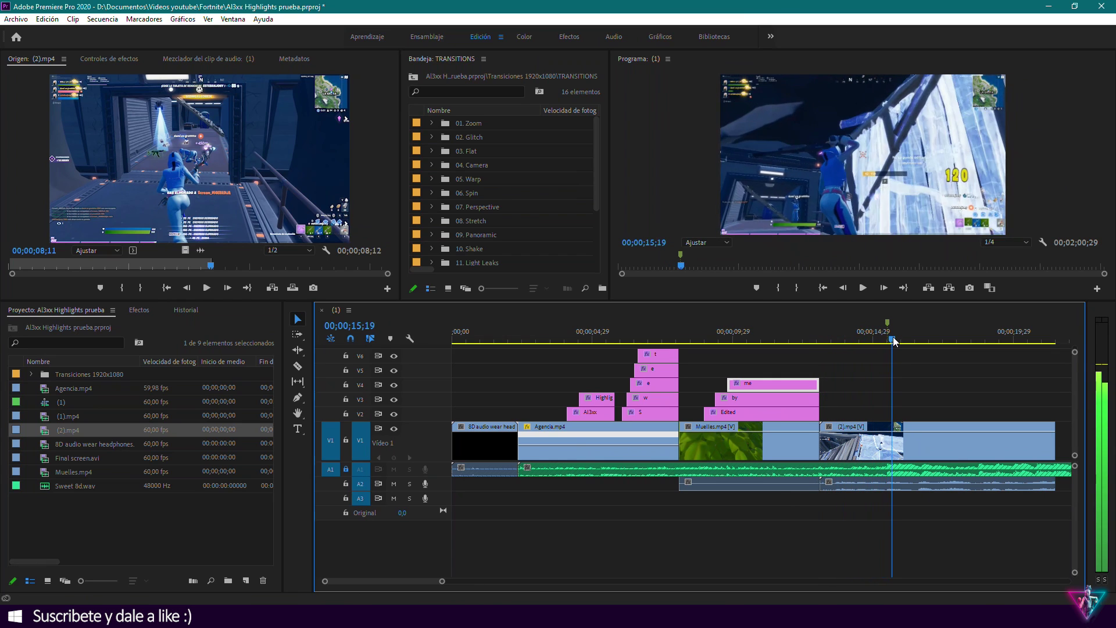
click(809, 329)
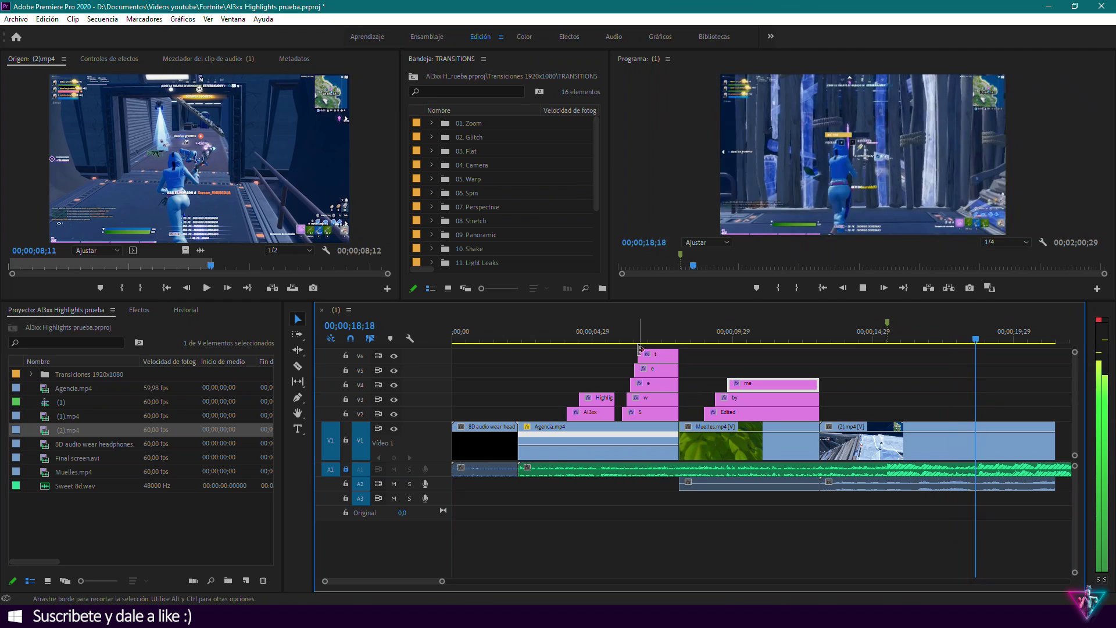
Step: Import Whoosh 001.mp3 from Packs descarga > Iaan Transitions _ SFX > SFX > Whoosh into the project
key(space)
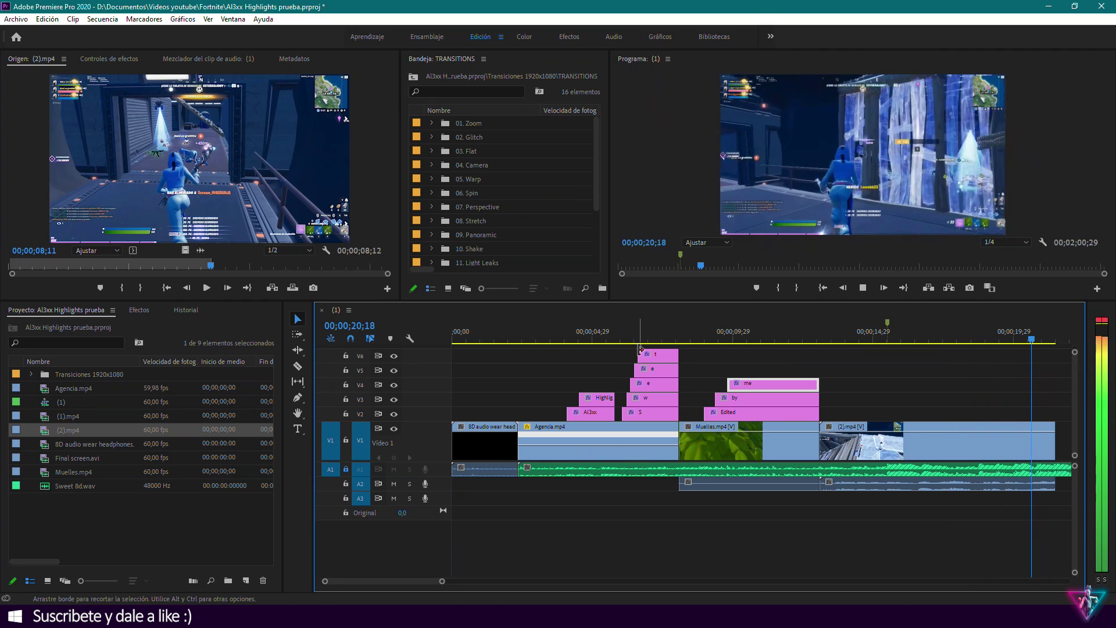
click(420, 616)
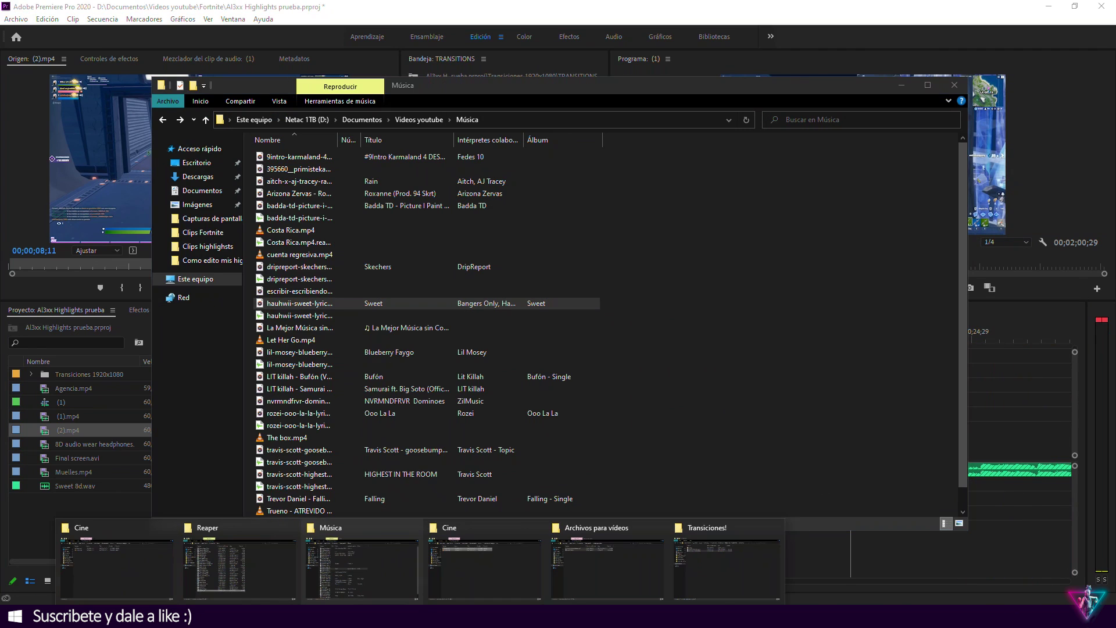
click(707, 555)
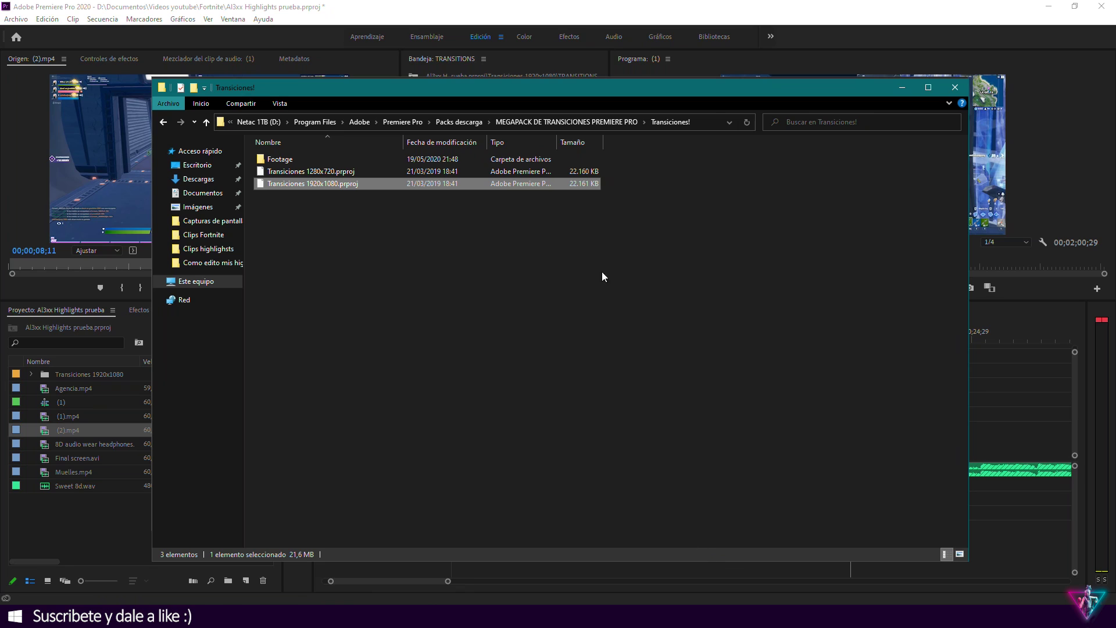
click(459, 122)
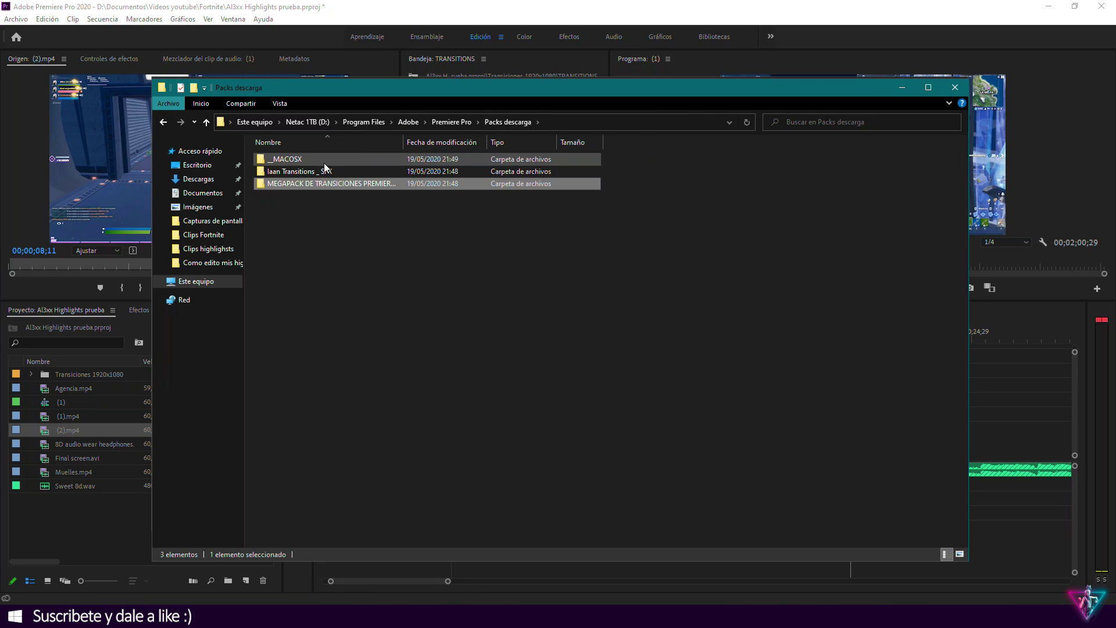
double_click(321, 171)
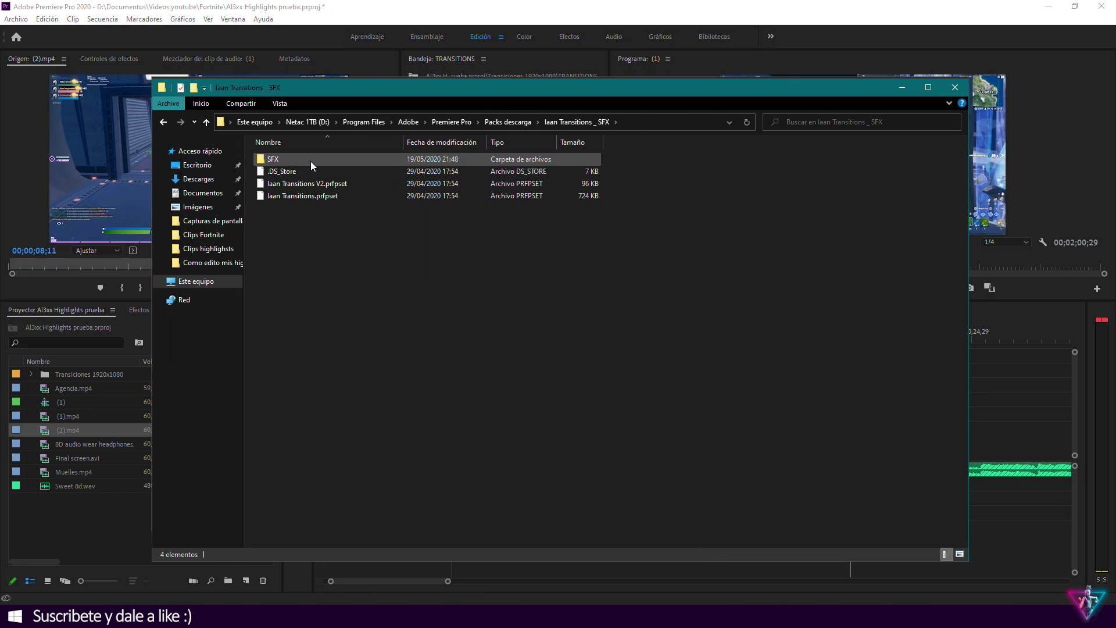
double_click(309, 159)
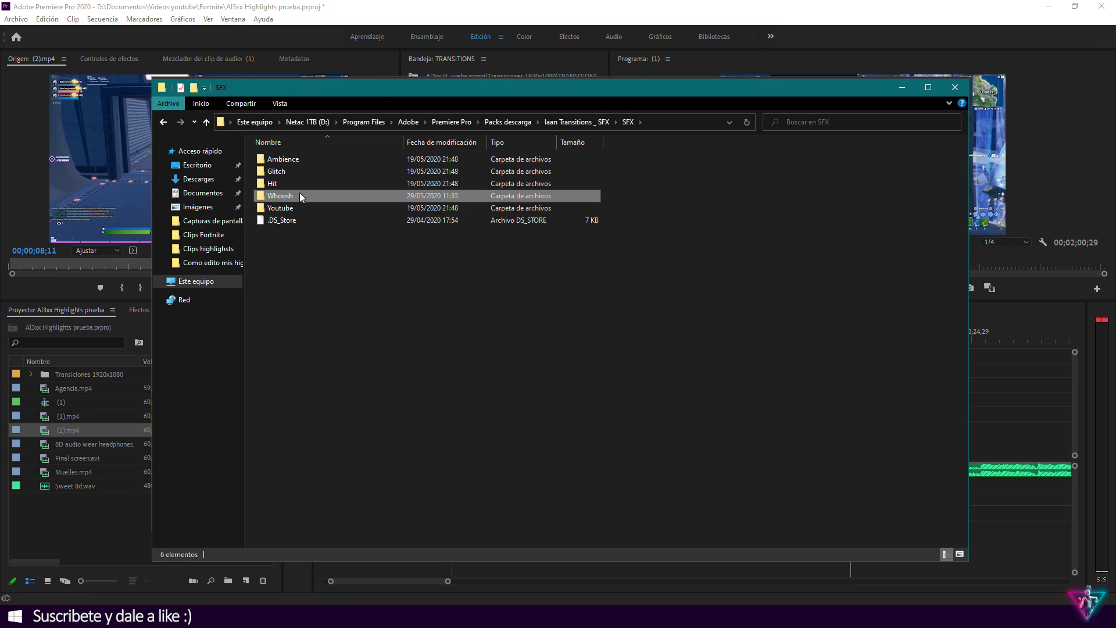
double_click(298, 195)
click(275, 184)
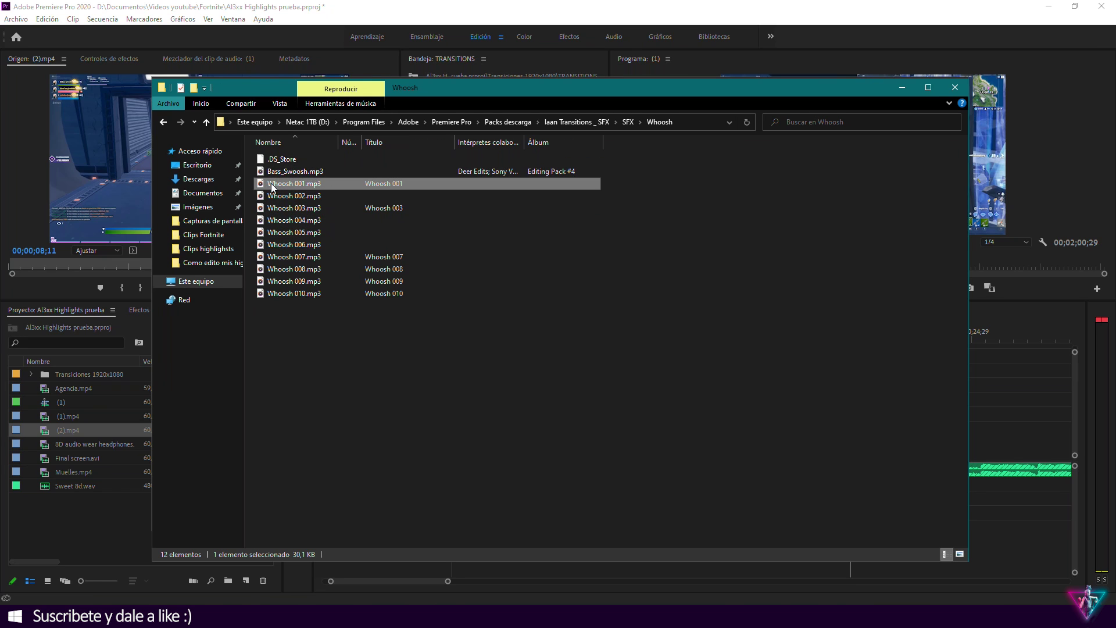
mouse_move(311, 185)
mouse_down()
mouse_move(62, 522)
mouse_move(667, 495)
mouse_move(722, 510)
mouse_up()
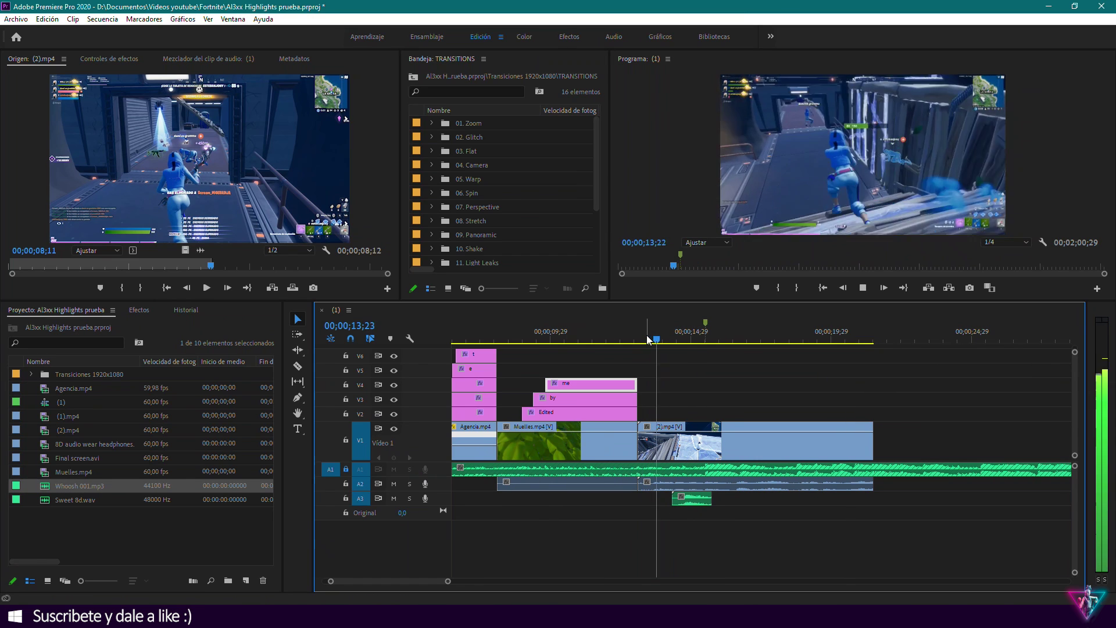
Step: Preview the sound and return the playhead to 00;00;14;21
key(space)
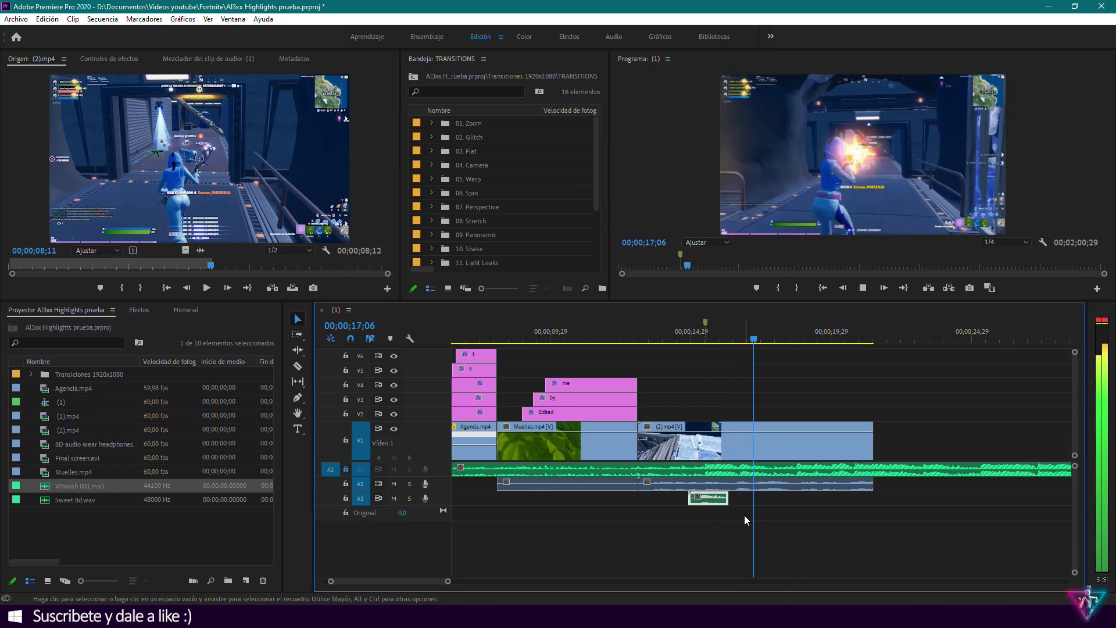
key(space)
click(684, 334)
drag(448, 581, 413, 581)
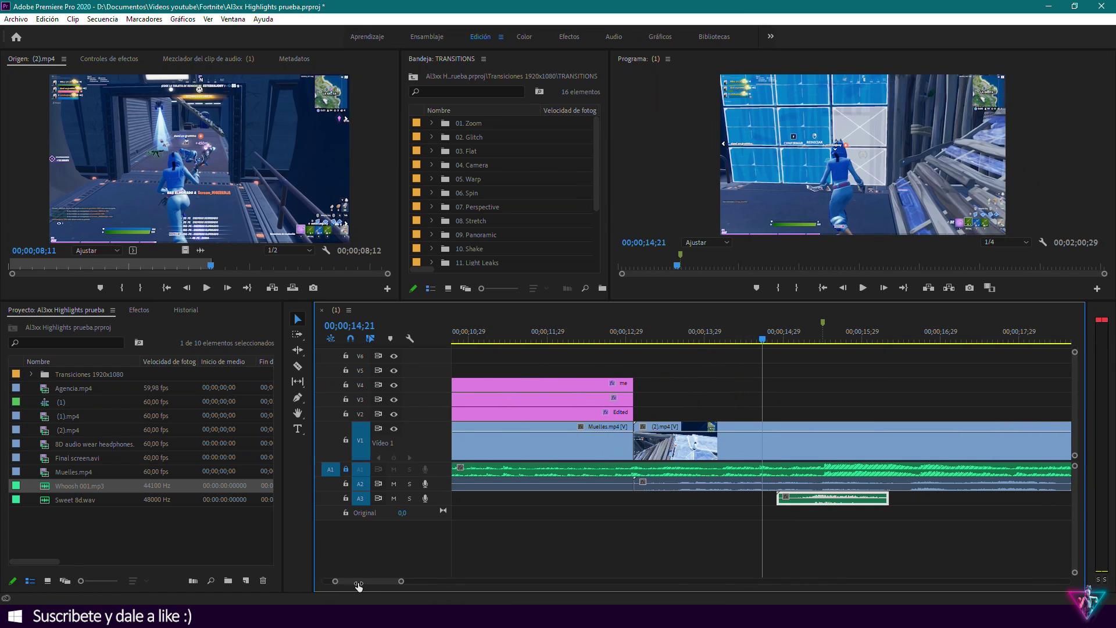
Step: Create a new 60 fps adjustment layer (Capa de ajuste) in the Project panel
right_click(220, 547)
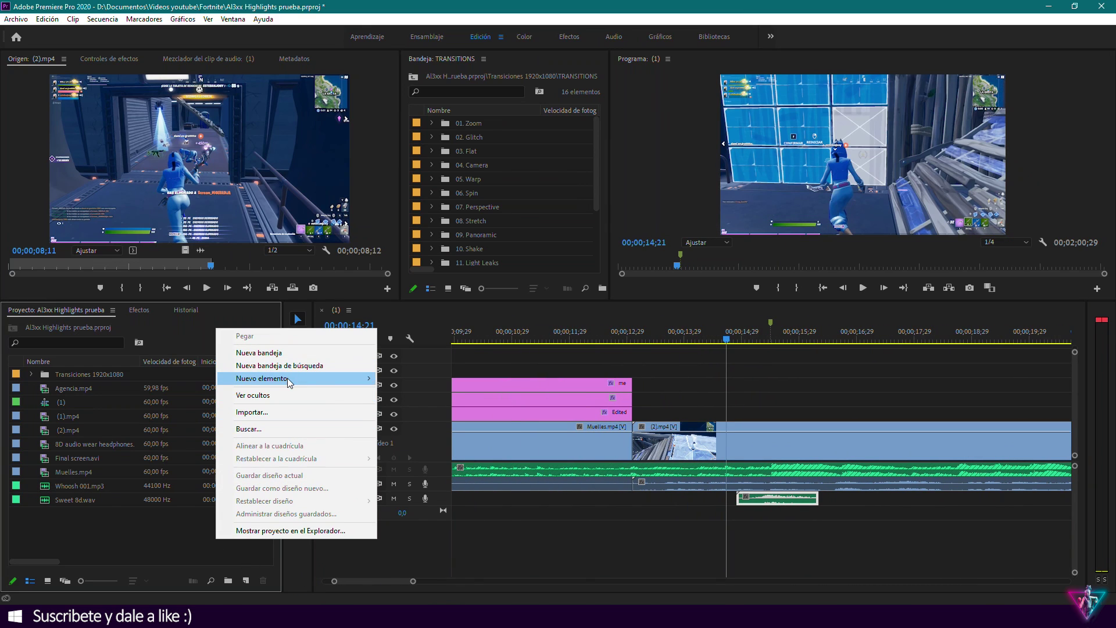
mouse_move(291, 379)
click(448, 420)
click(557, 300)
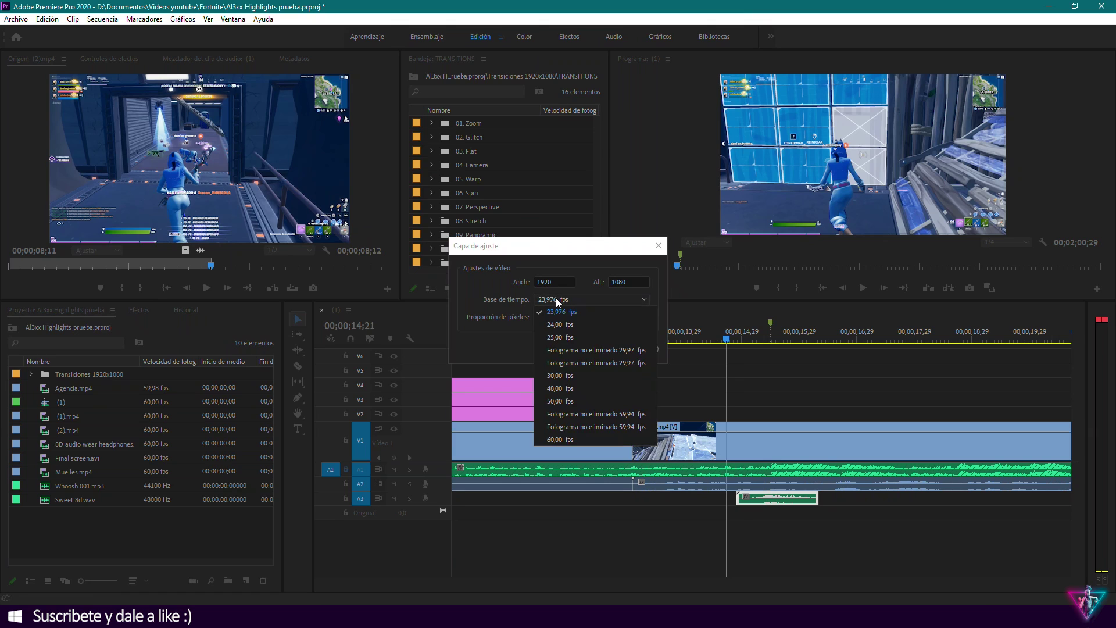
click(574, 437)
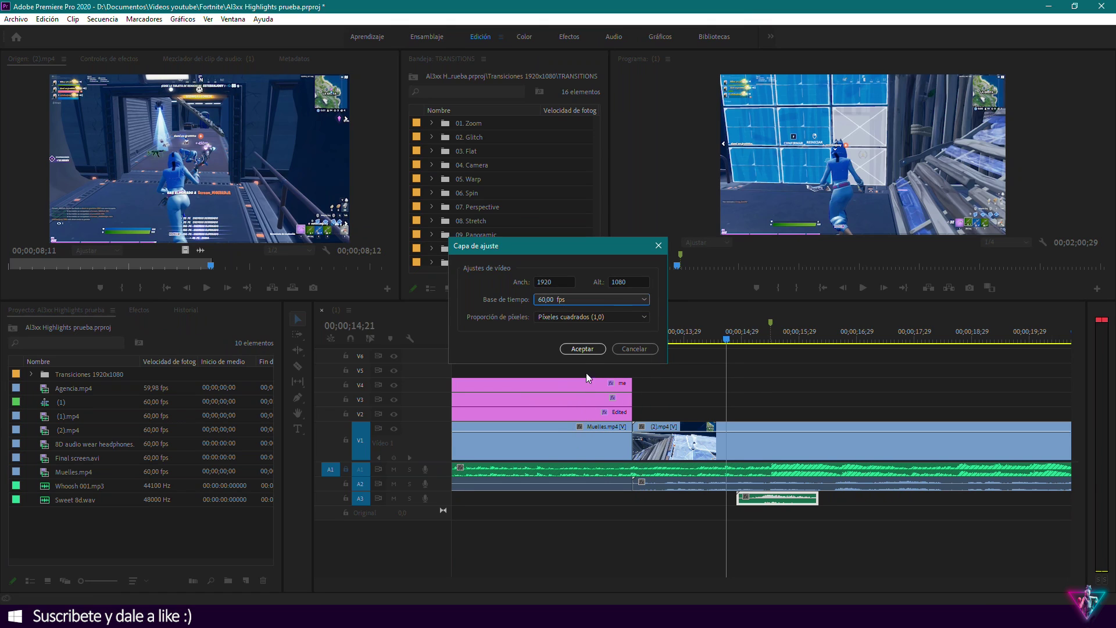
click(583, 349)
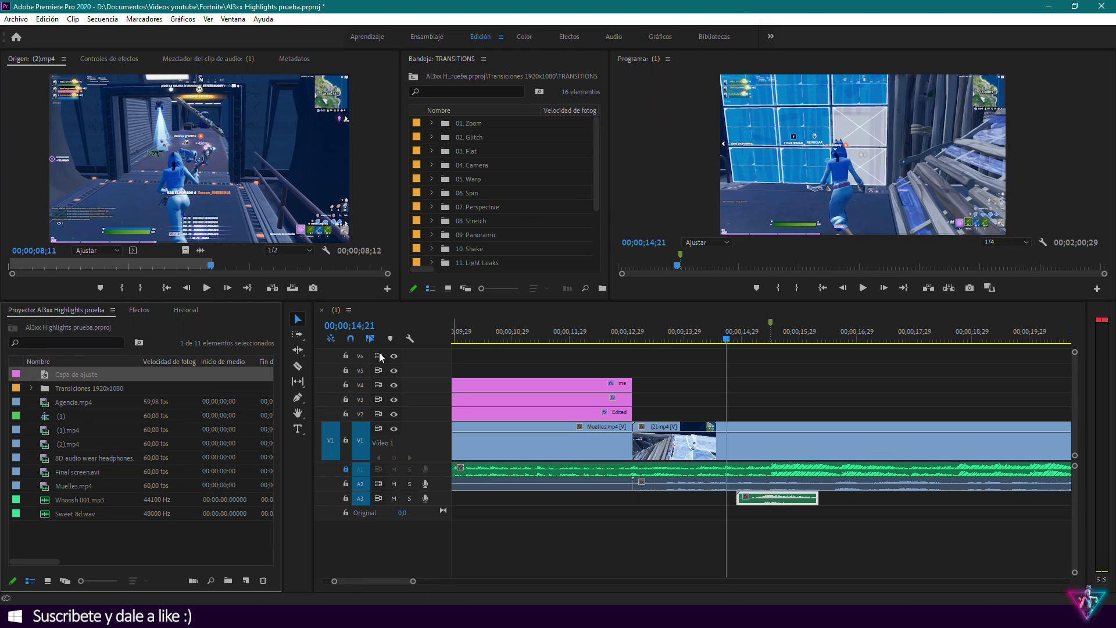
Step: Place the adjustment layer on V2 starting at 00;00;15;14 and preview that section
drag(66, 377, 741, 411)
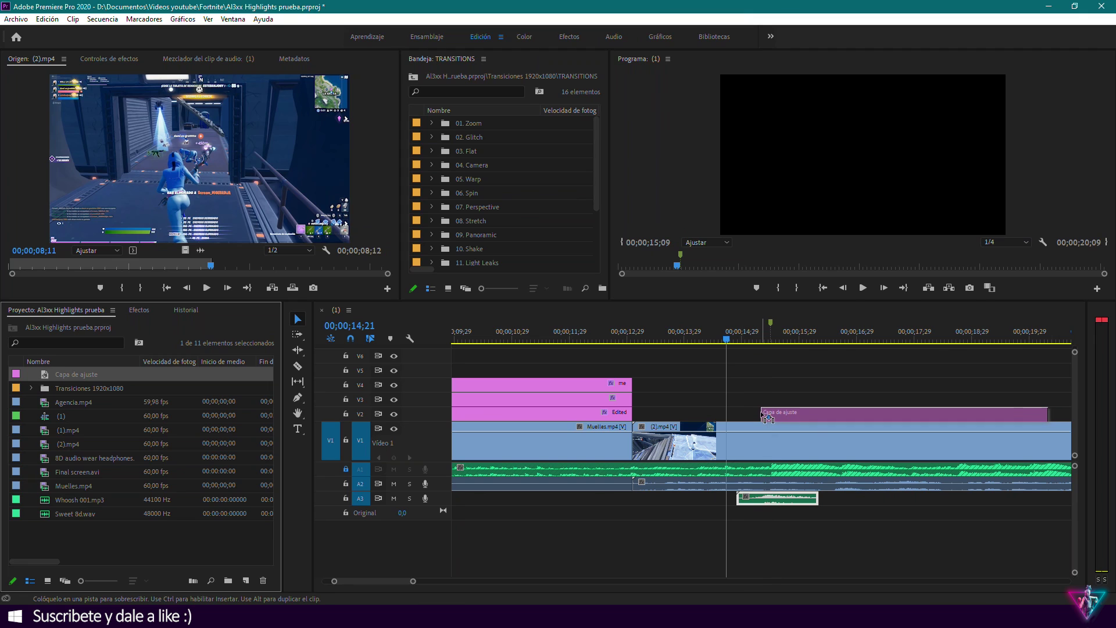
mouse_move(765, 417)
mouse_down()
mouse_move(759, 411)
mouse_move(821, 417)
mouse_up()
key(space)
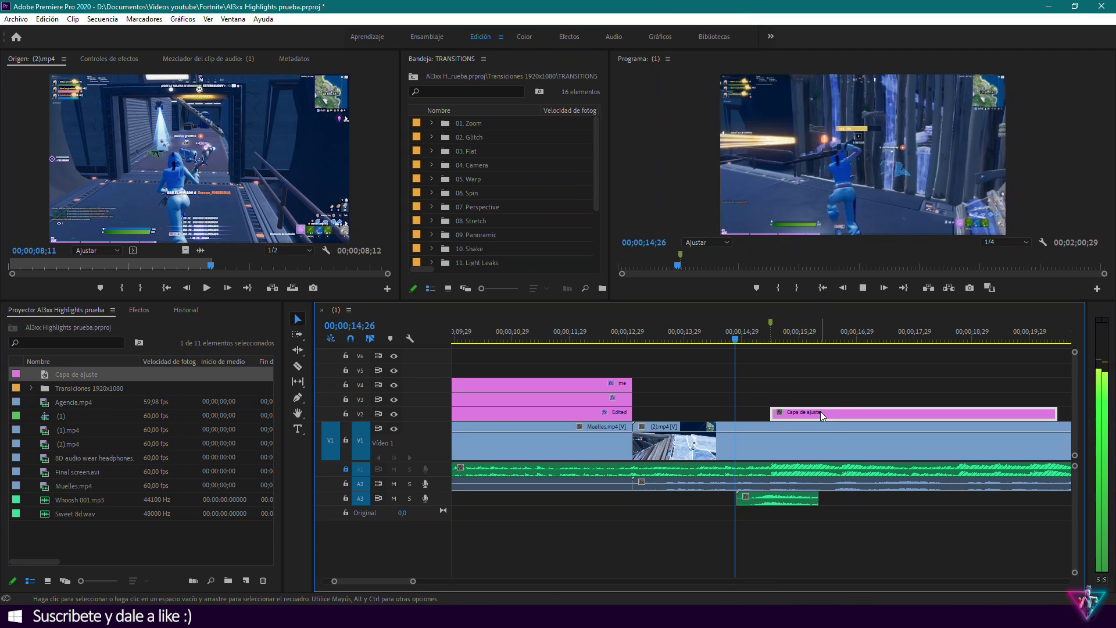
key(space)
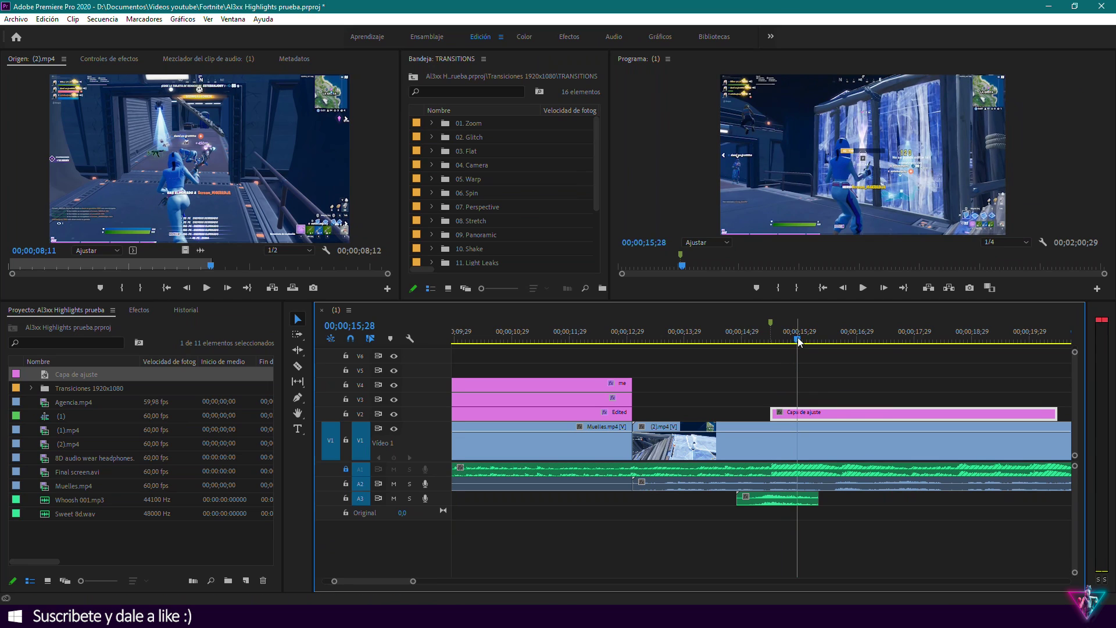
drag(798, 342, 770, 343)
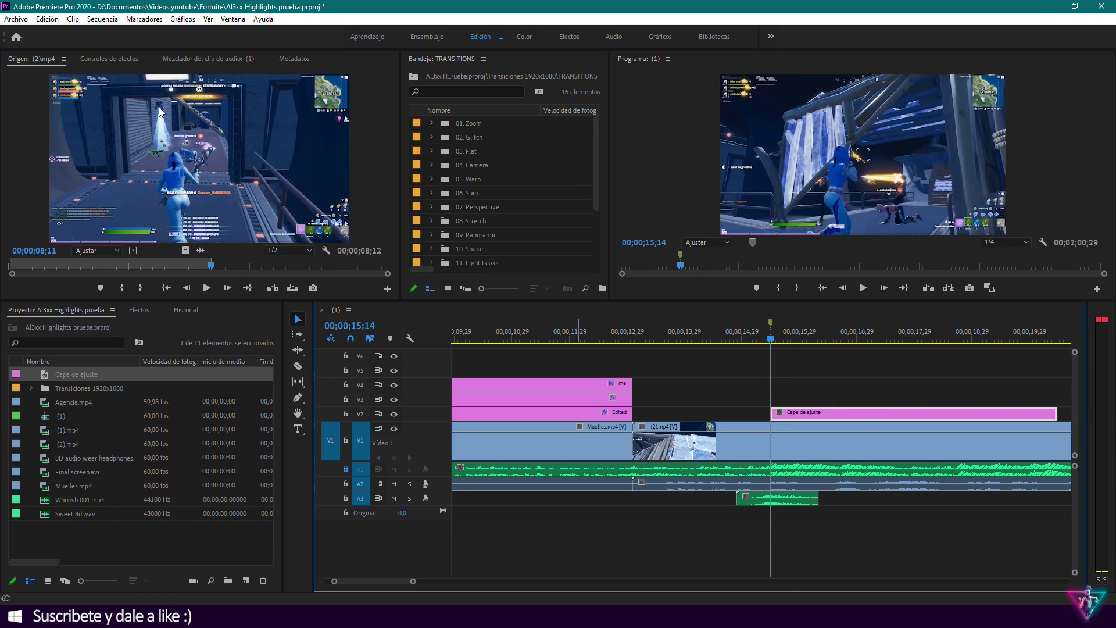
key(space)
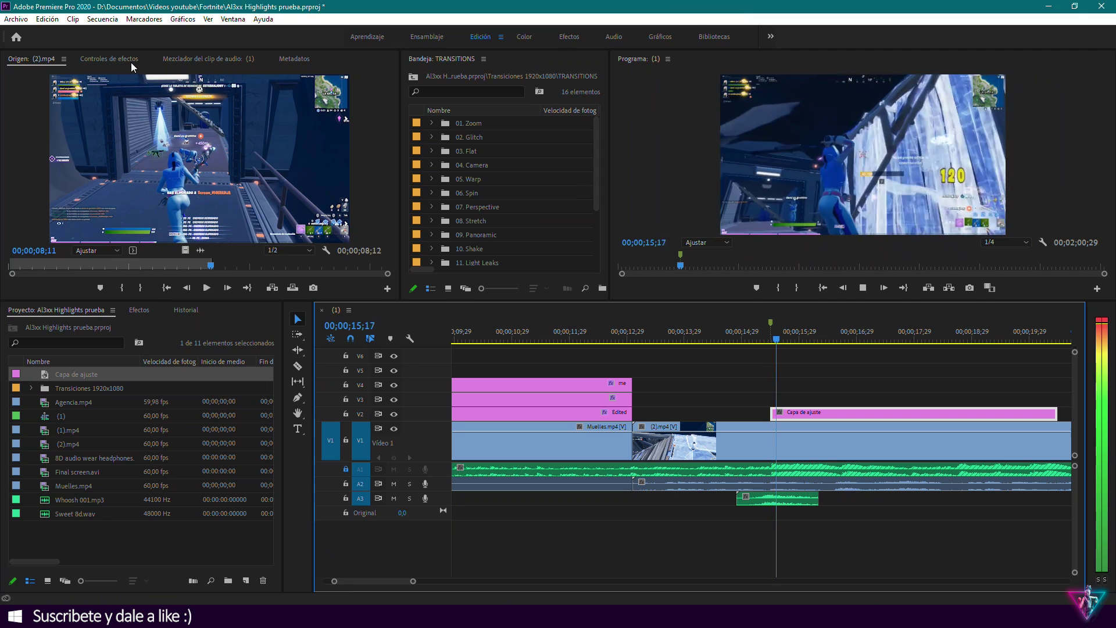
click(131, 62)
Step: Trim the adjustment layer's end to the playhead and apply Brillo y contraste to it
key(w)
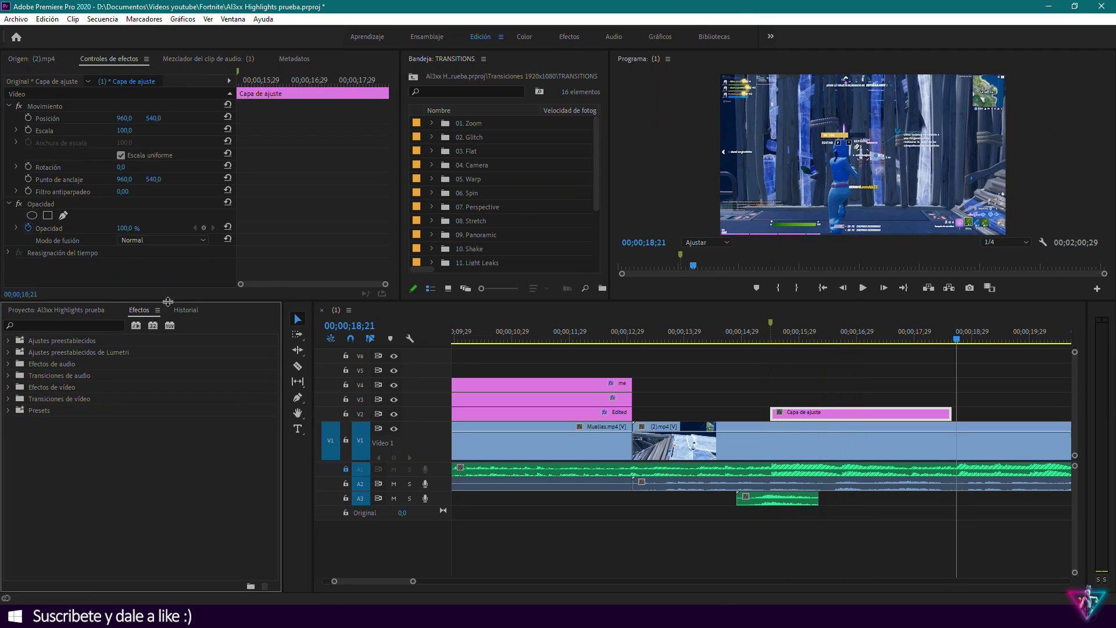
click(139, 310)
text(brillo)
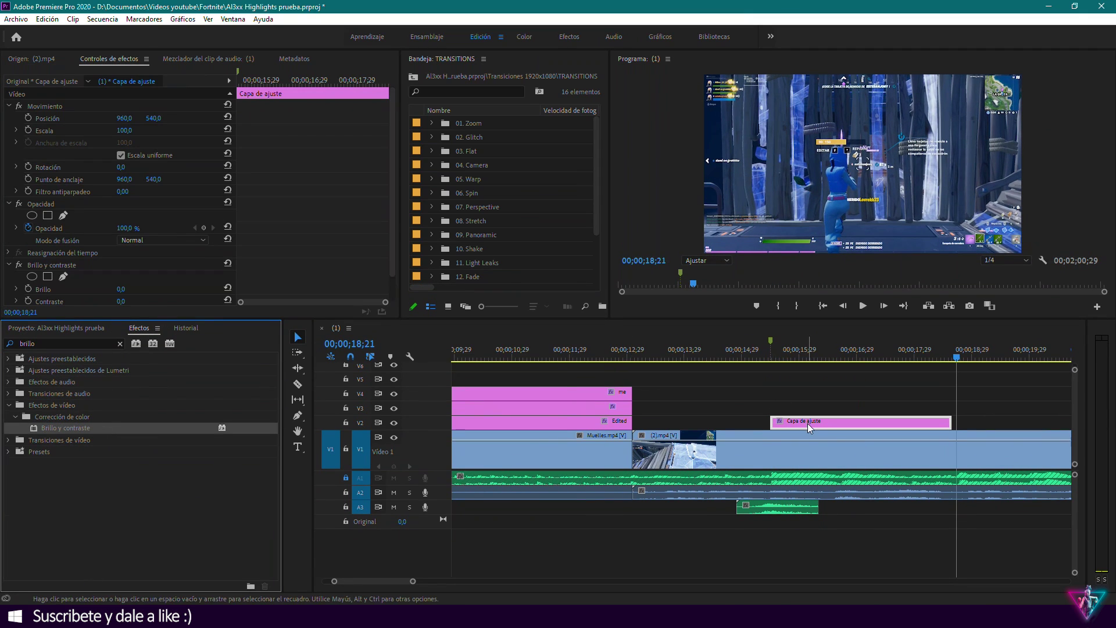
drag(56, 434, 69, 250)
click(772, 357)
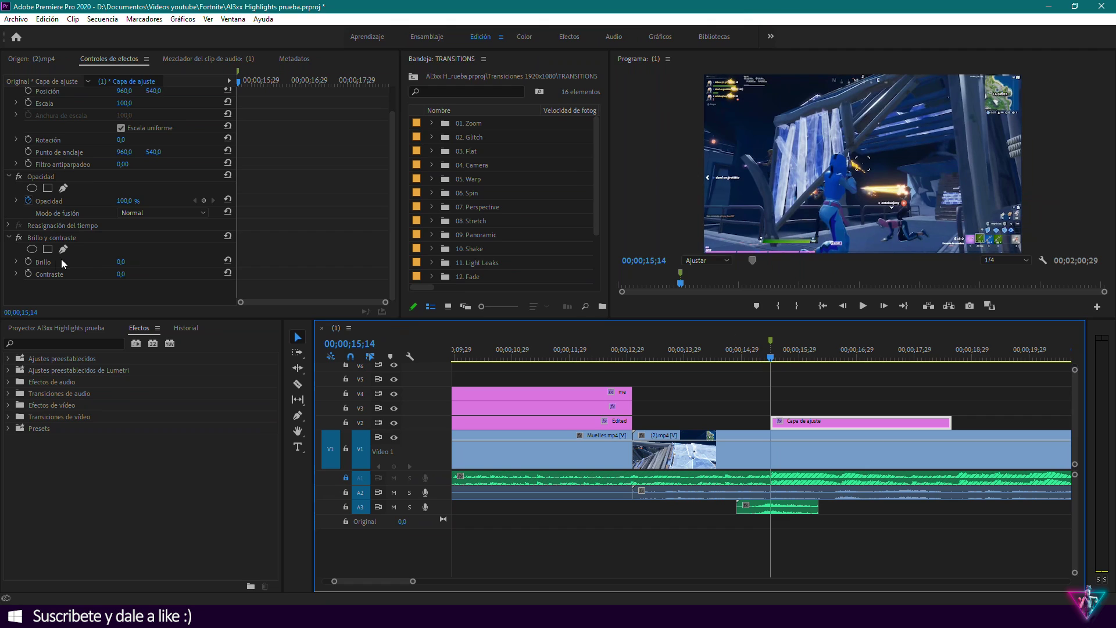
Step: Keyframe Brillo so the frame brightens a few frames in
click(31, 262)
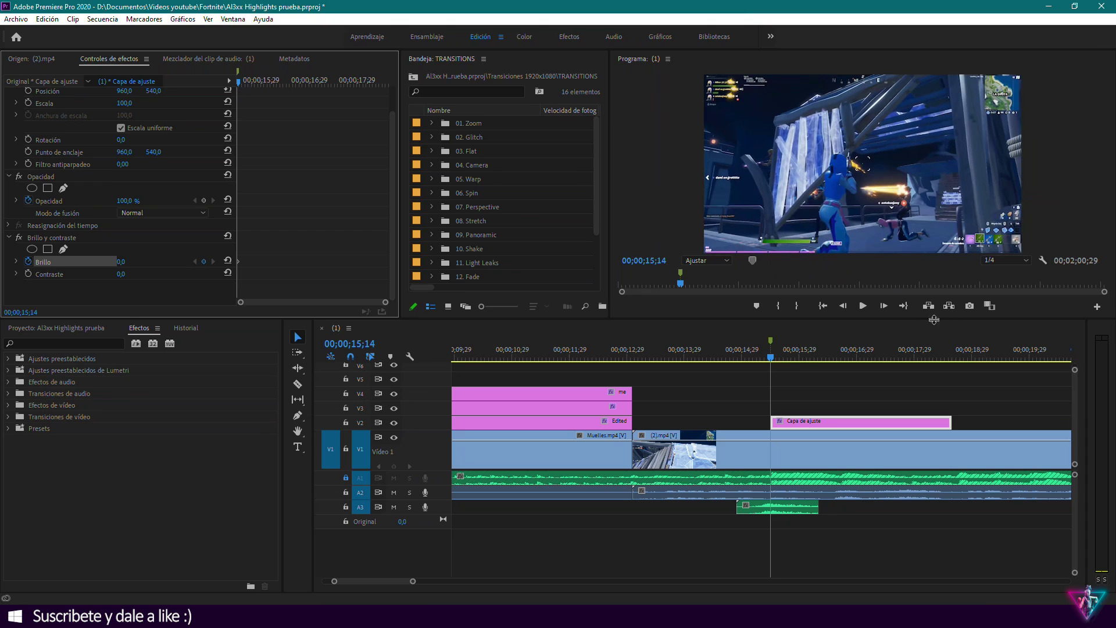
click(882, 309)
click(882, 308)
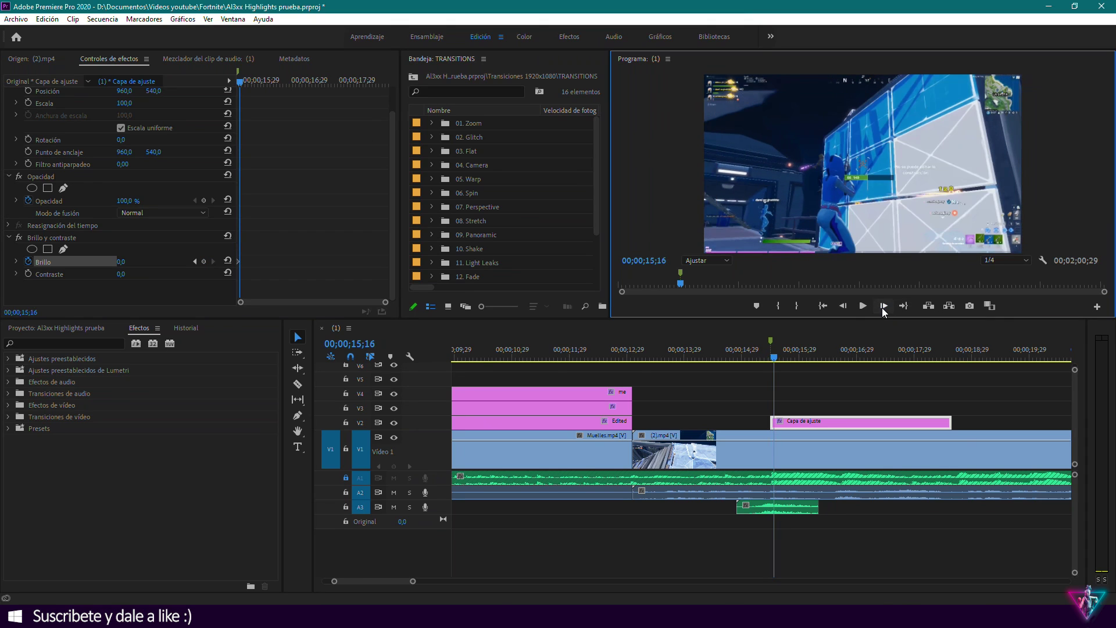
click(883, 308)
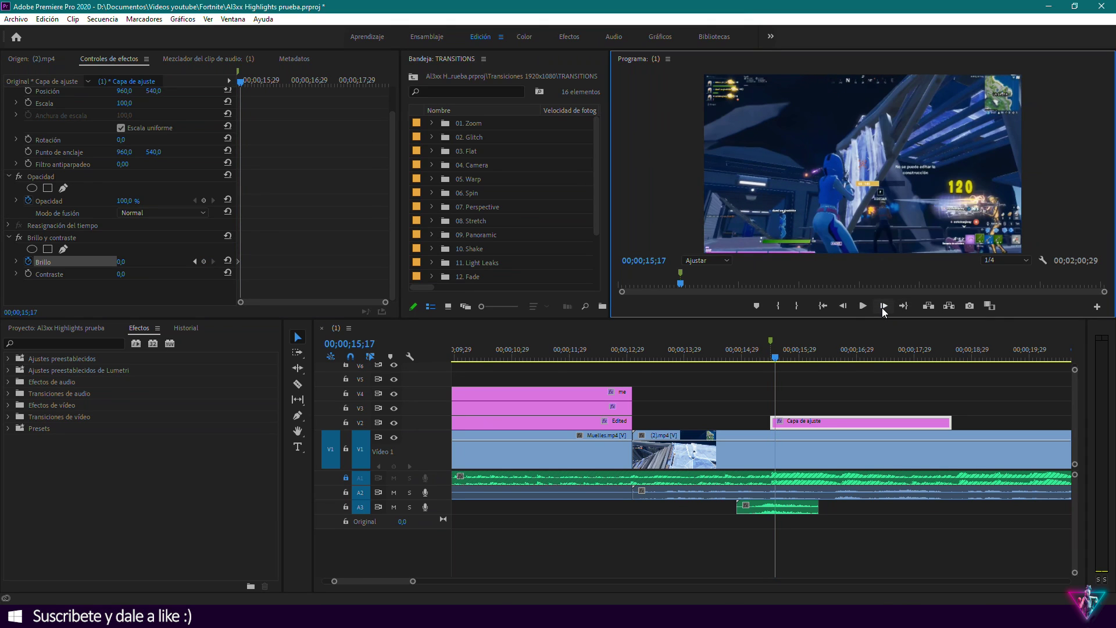
drag(121, 262, 148, 262)
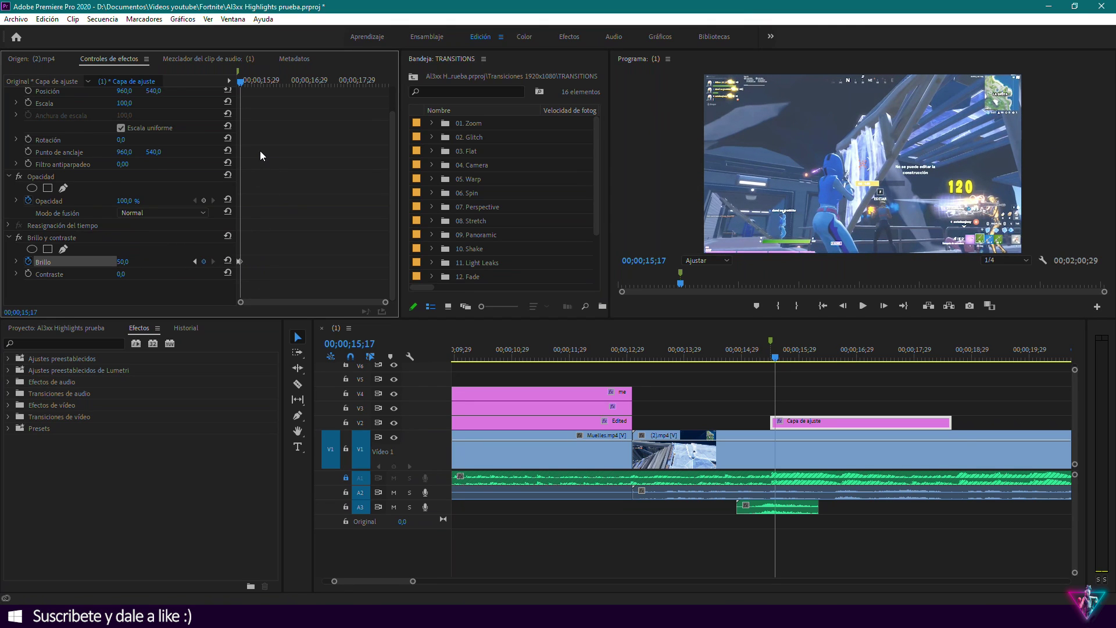
click(884, 308)
click(885, 308)
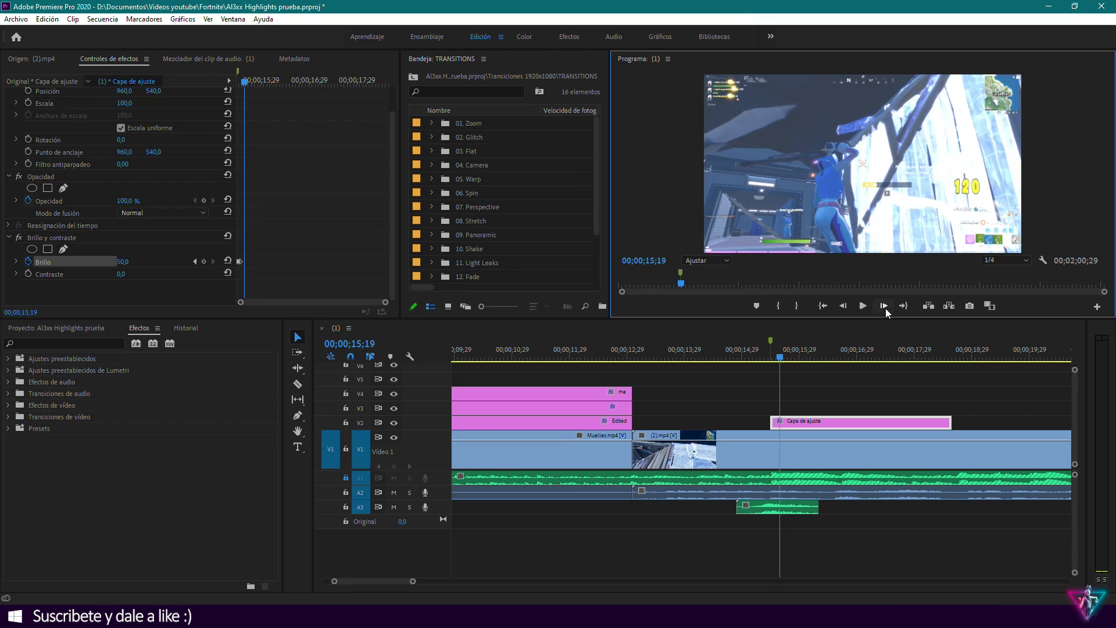
click(243, 262)
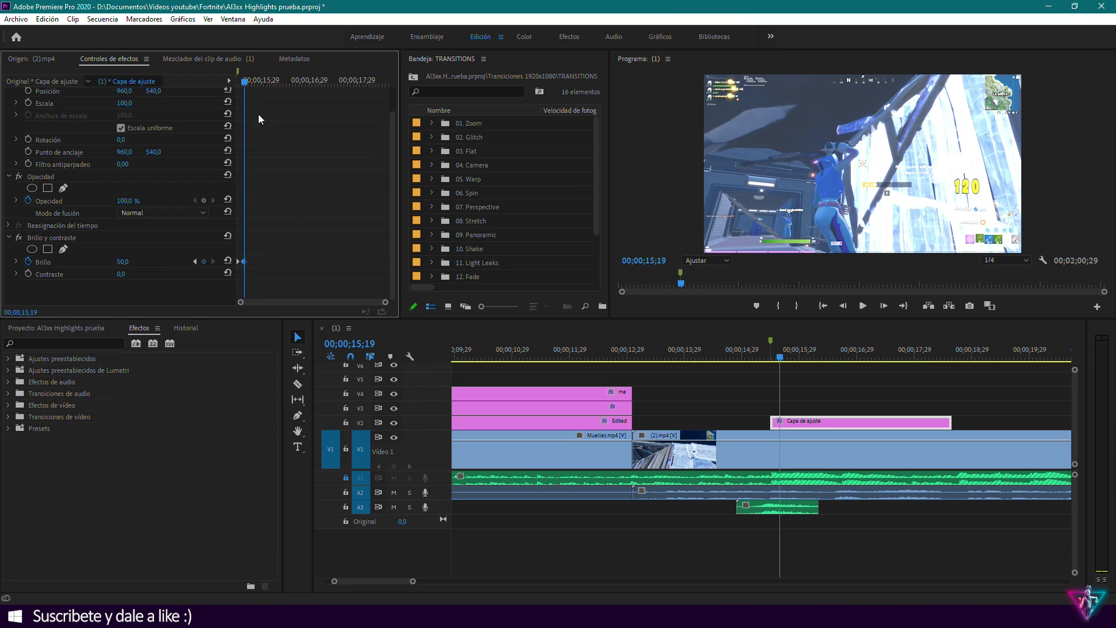
Step: Add Brillo keyframes at 00;00;18;13 and back to 0 at 00;00;18;18, then ease them
drag(245, 84, 387, 84)
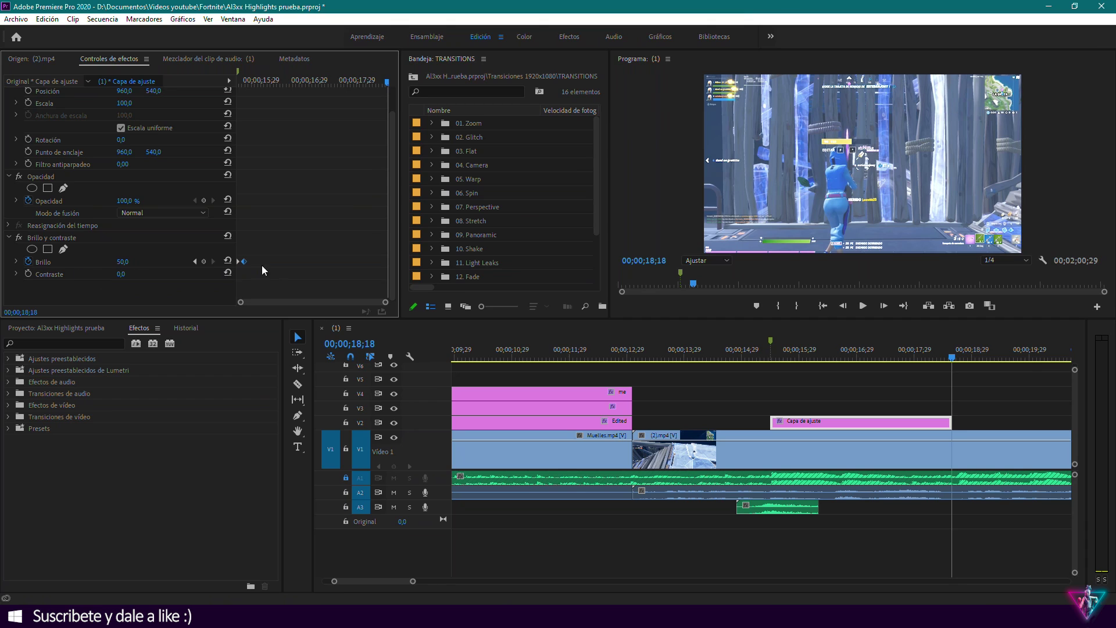
click(843, 305)
click(843, 306)
click(843, 306)
click(843, 306)
click(843, 306)
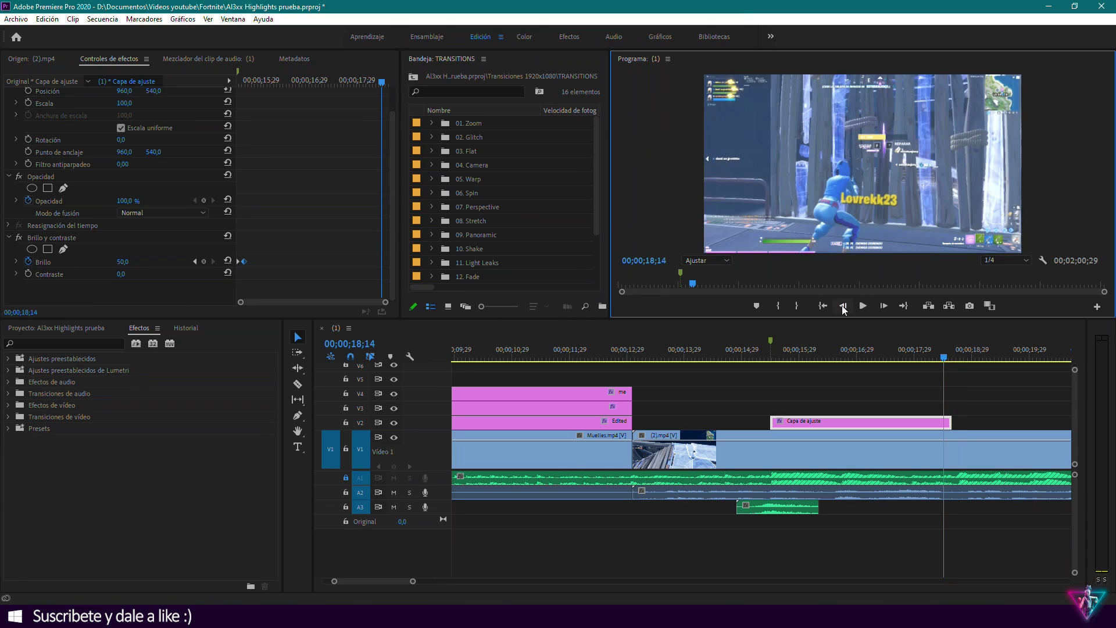
click(204, 262)
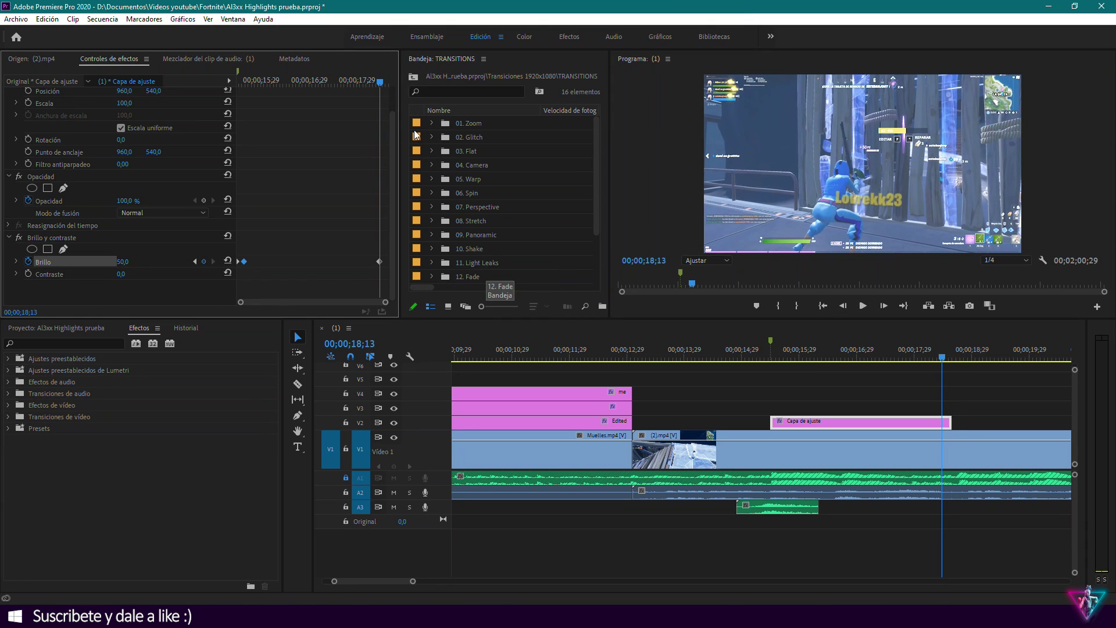
drag(381, 82, 389, 85)
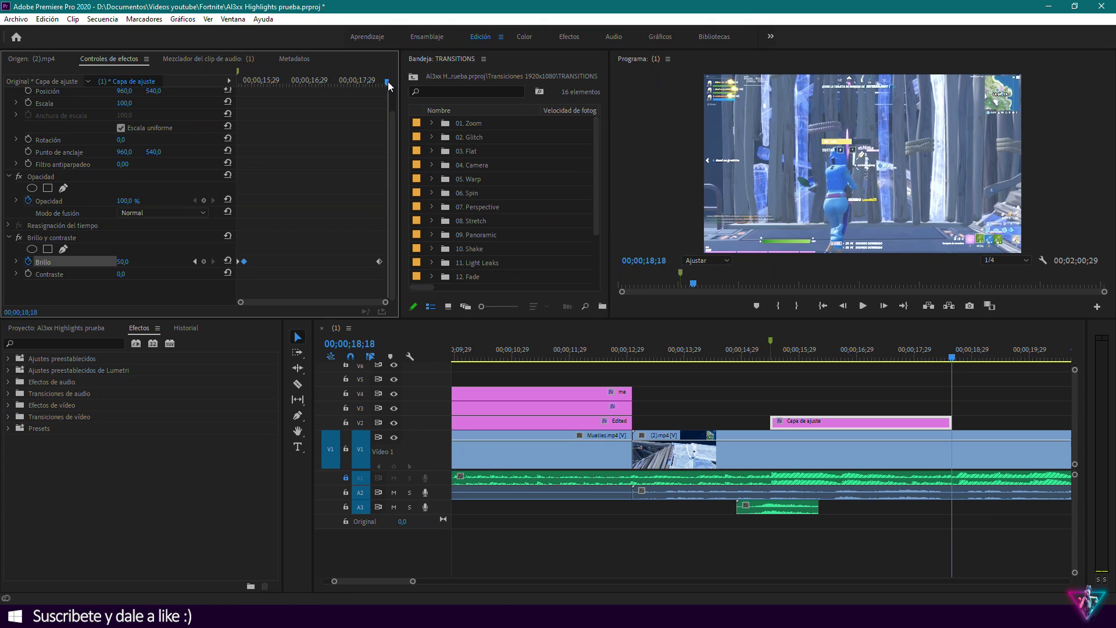
click(227, 261)
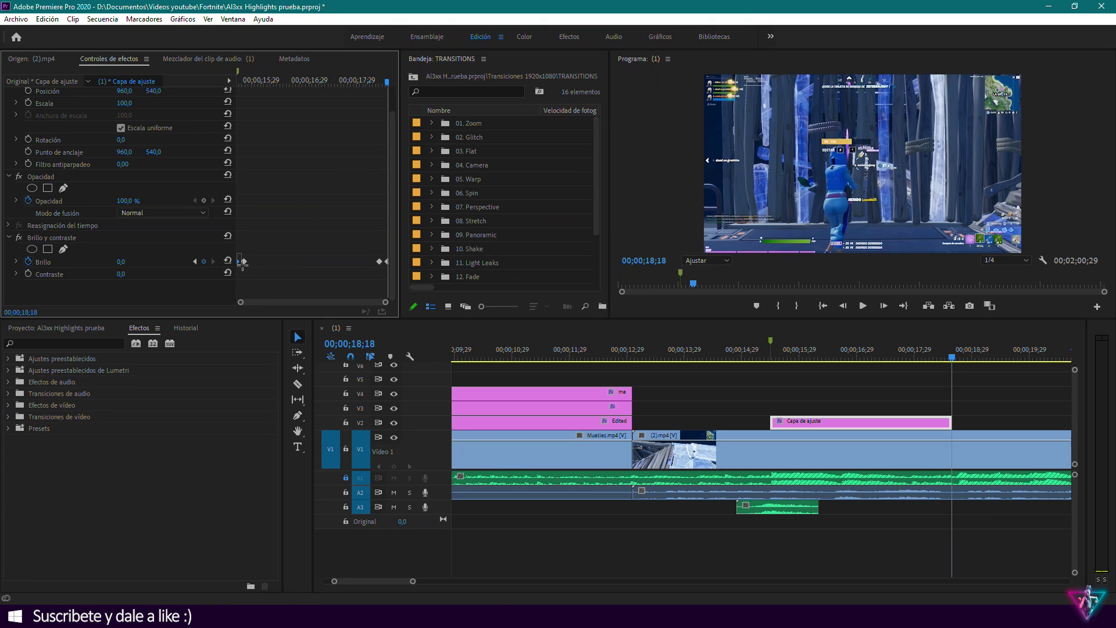
right_click(381, 262)
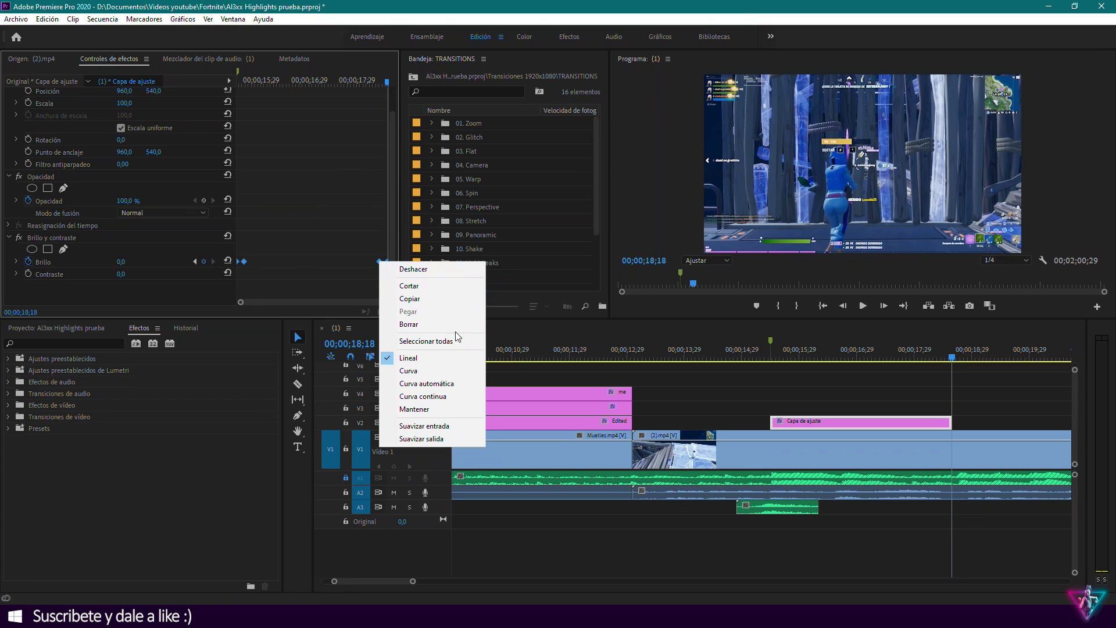
click(425, 426)
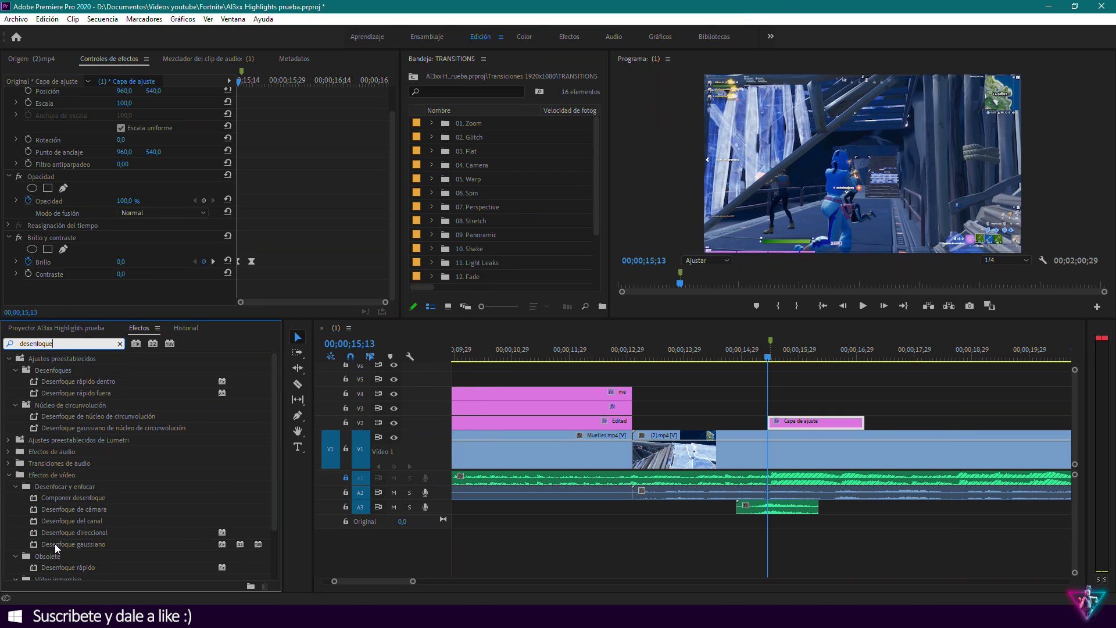
Step: Apply Gaussian Blur to the adjustment layer and keyframe its starting amount at 15;18
drag(56, 548, 814, 423)
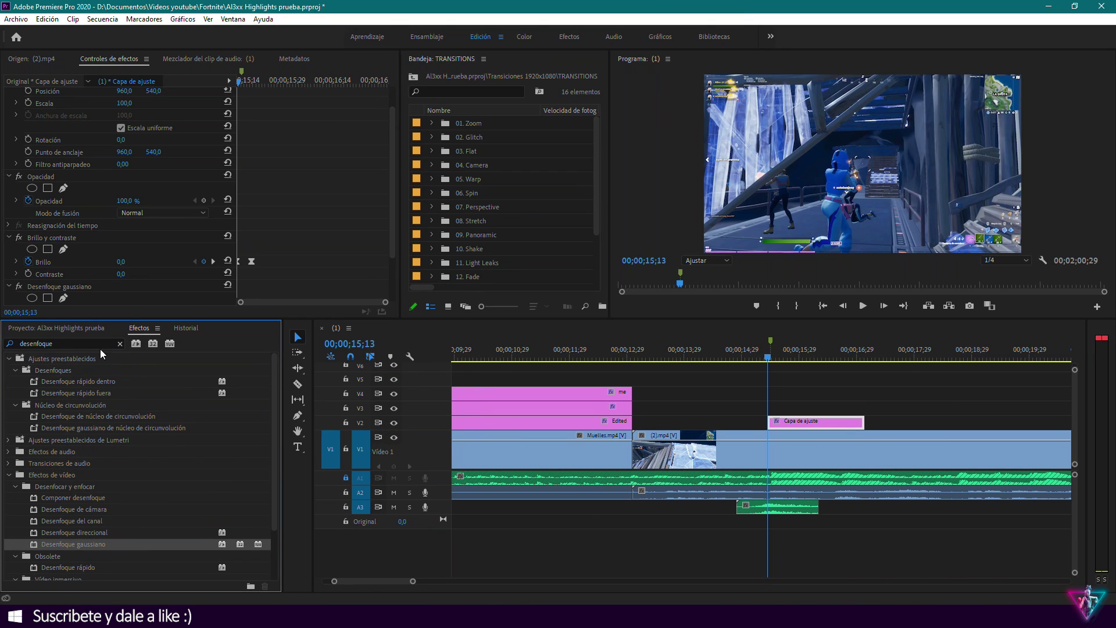
click(120, 343)
click(257, 85)
drag(120, 249, 128, 249)
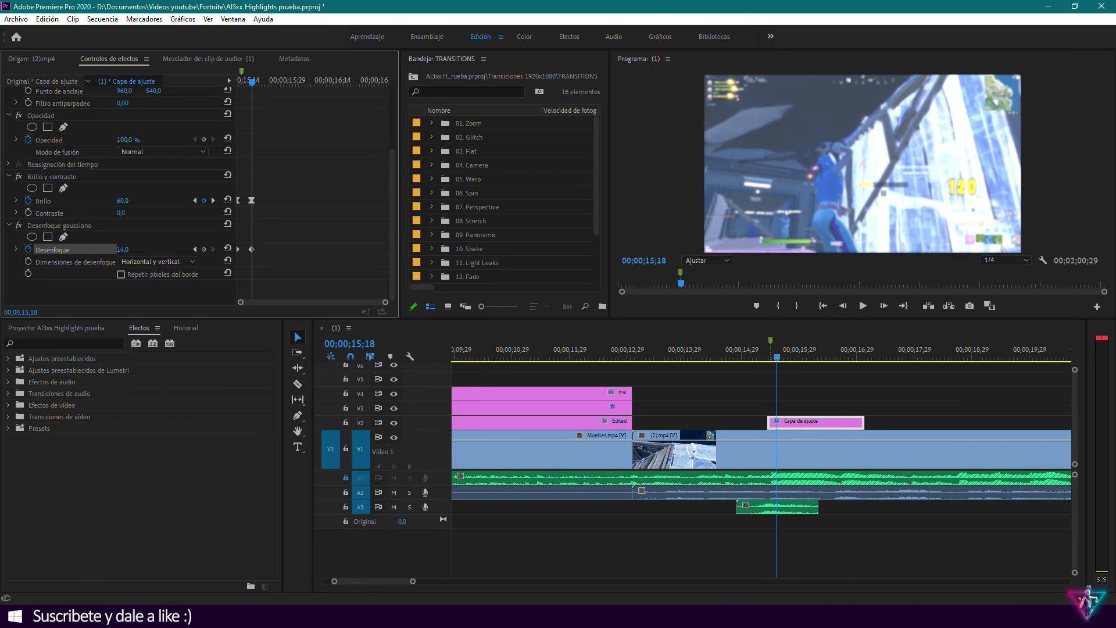
Step: Keyframe the blur down to 0 at 17;03, ease the keyframes, and play it back
click(389, 82)
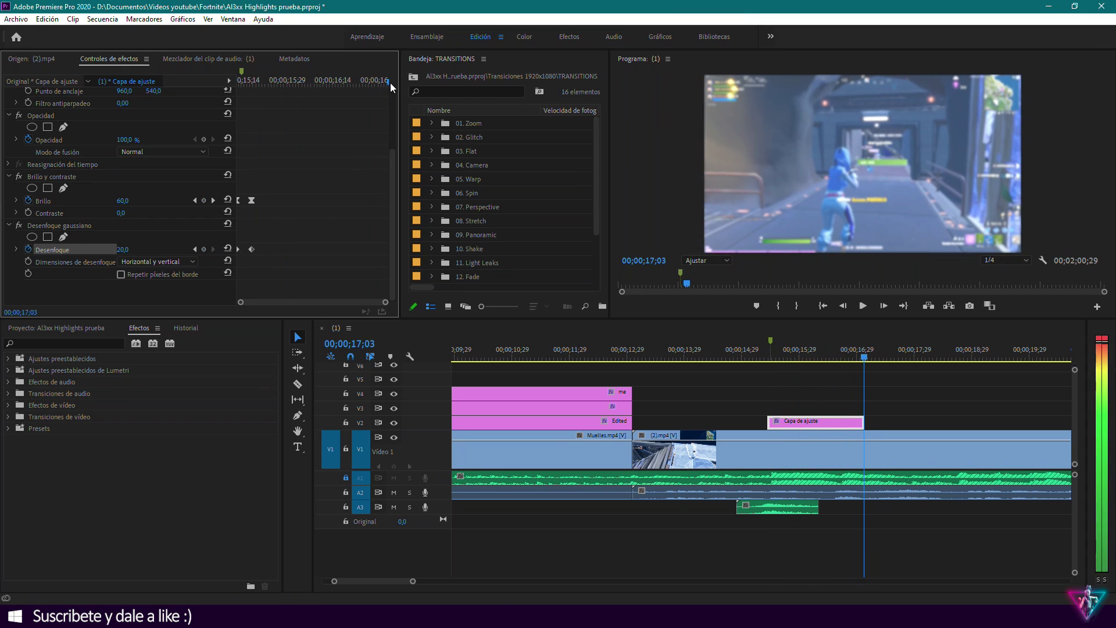
click(842, 305)
key(Right)
key(Right)
key(Right)
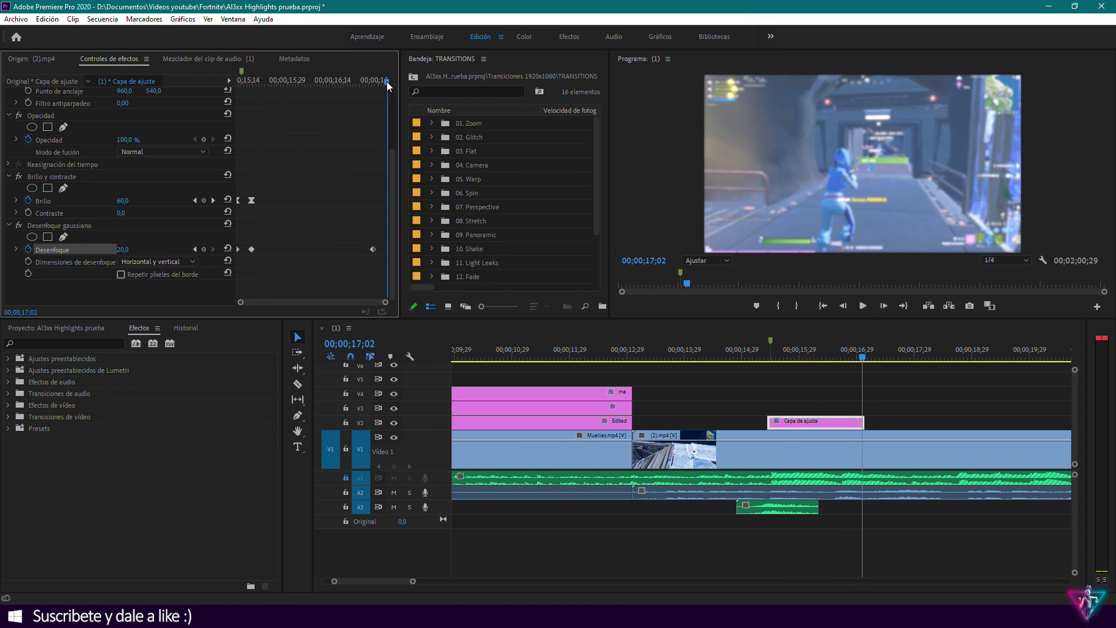
click(228, 249)
right_click(373, 249)
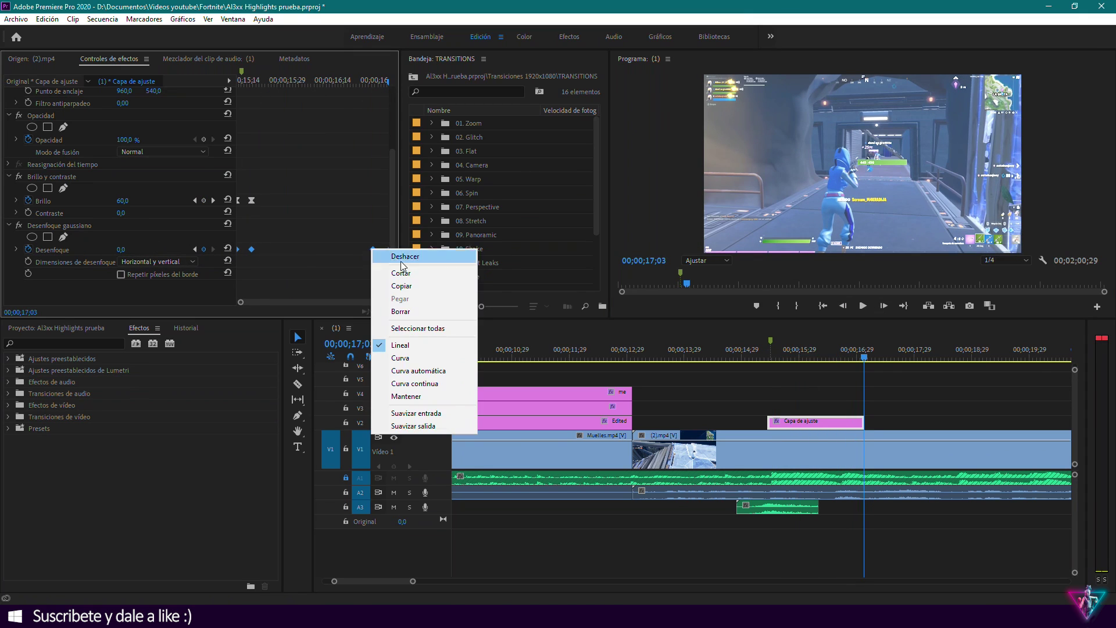
click(395, 414)
key(space)
Step: Place another adjustment layer on V3 and shorten it to fit the section
click(56, 328)
drag(75, 393, 772, 411)
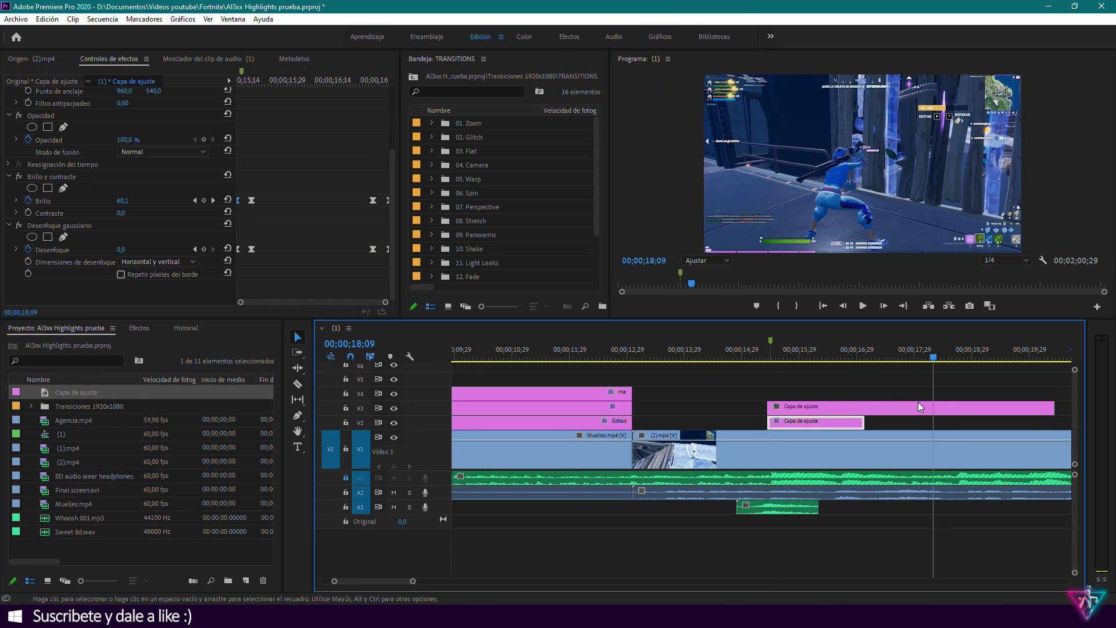
mouse_move(766, 356)
mouse_down()
mouse_move(1008, 359)
mouse_move(998, 358)
mouse_up()
drag(1050, 402, 997, 402)
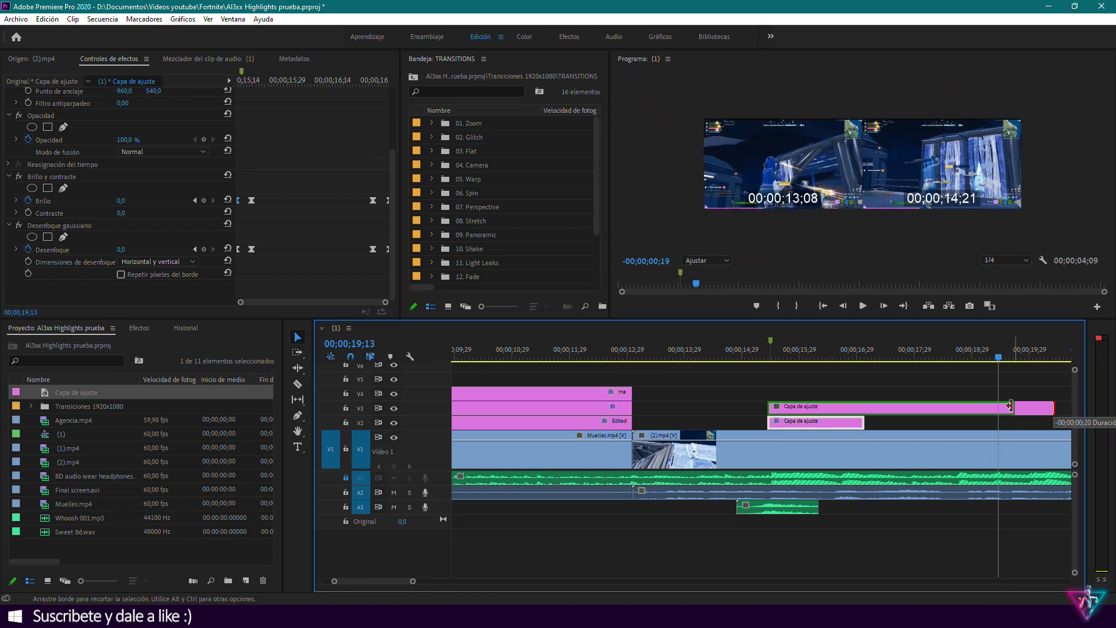
click(768, 357)
Step: Apply the Transform effect to the V3 adjustment layer
click(139, 328)
click(79, 343)
text(transfor)
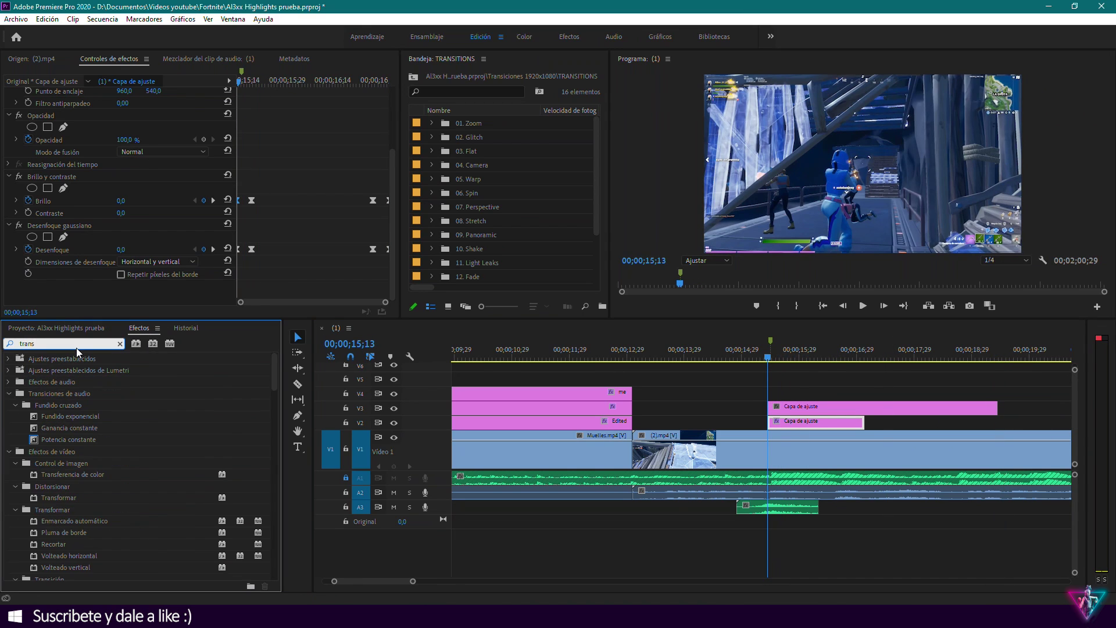
drag(58, 428, 826, 407)
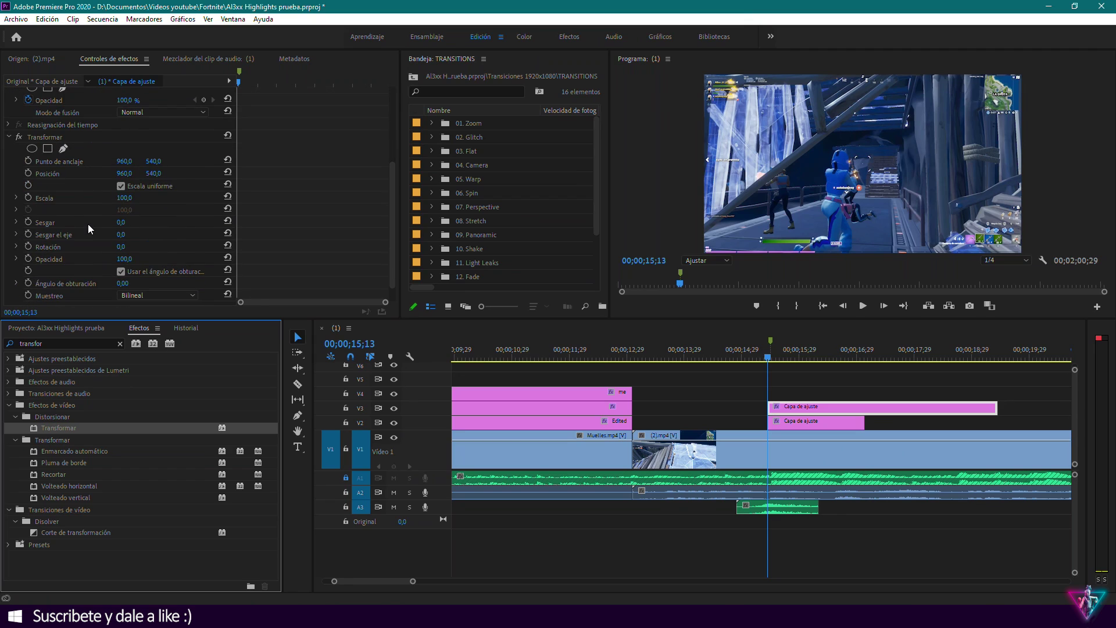
scroll(89, 225, down, 3)
click(79, 329)
click(26, 229)
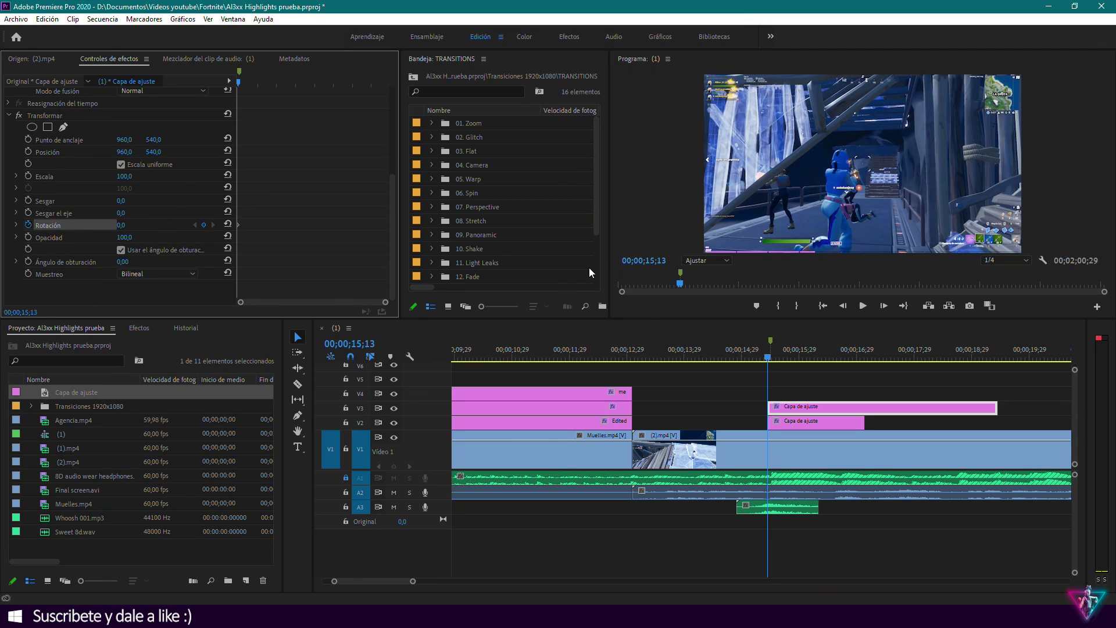
Step: Keyframe Transform rotation between -3° and 3°, paste the shake further along, and ease it out
key(space)
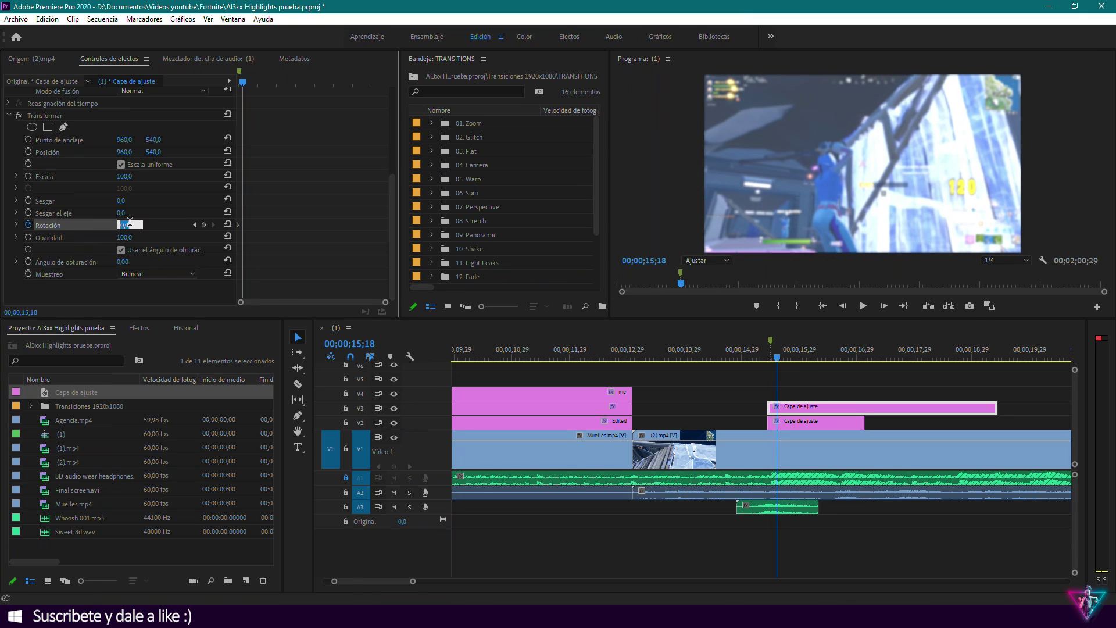
text(3)
key(Return)
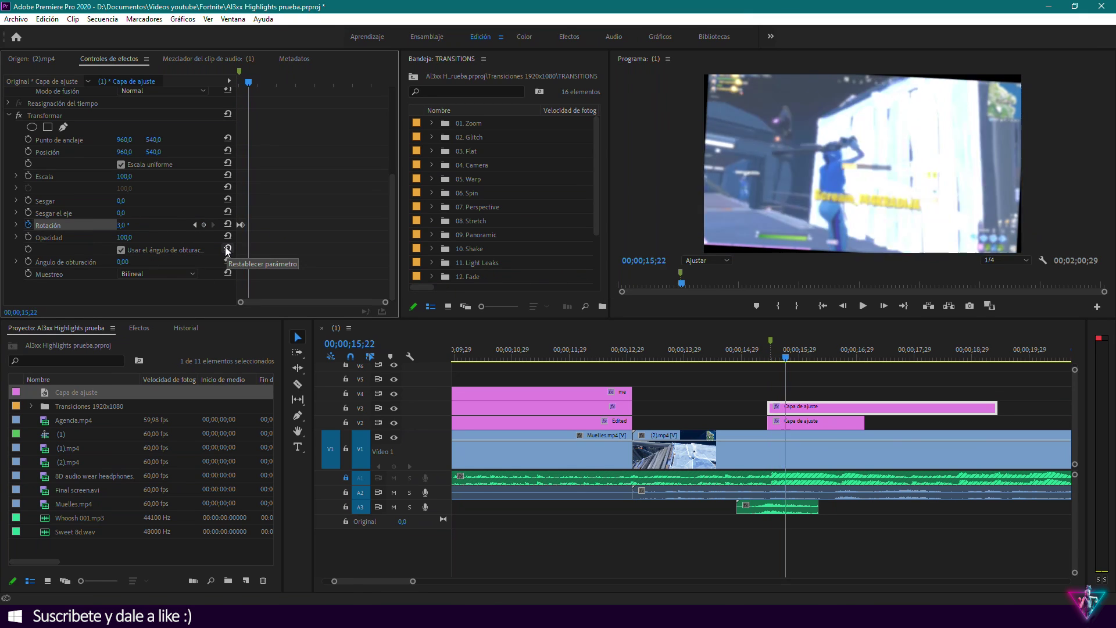
click(204, 224)
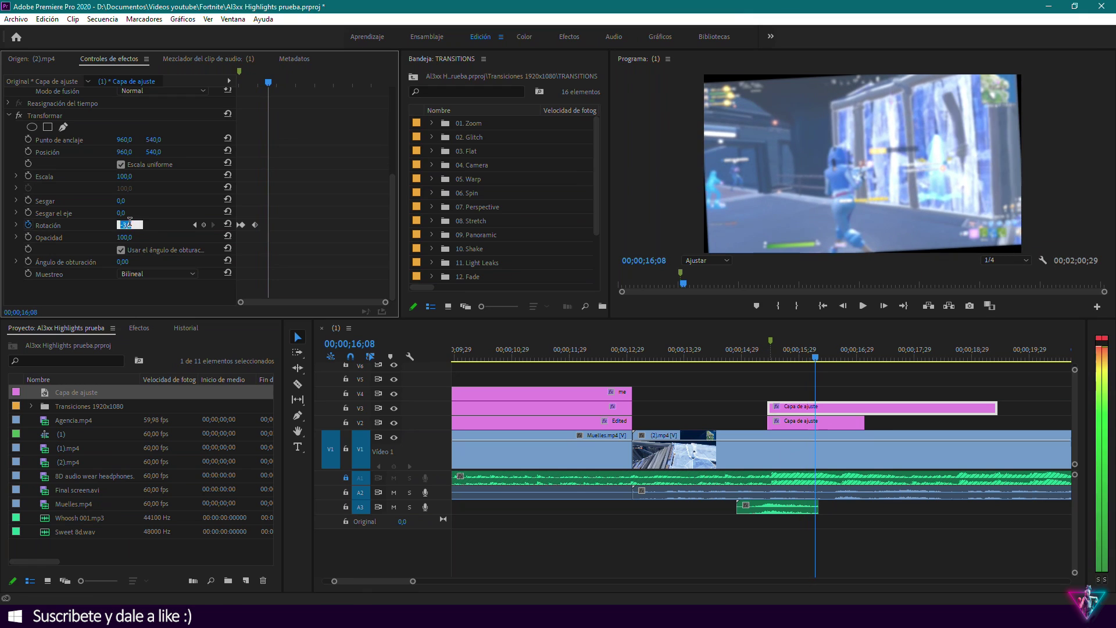
click(203, 224)
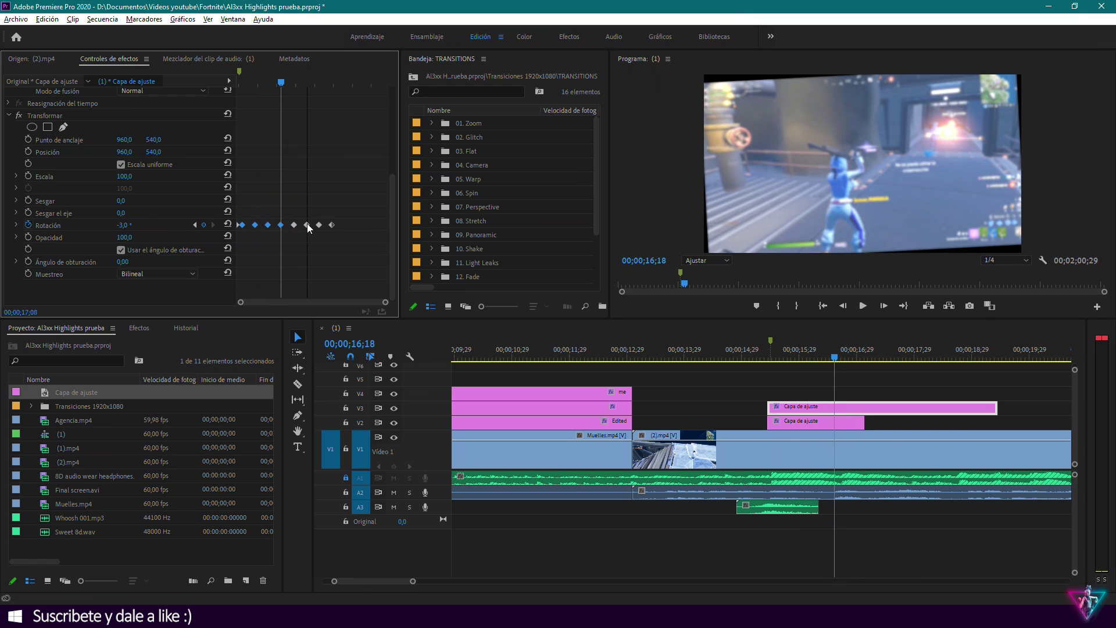
click(335, 87)
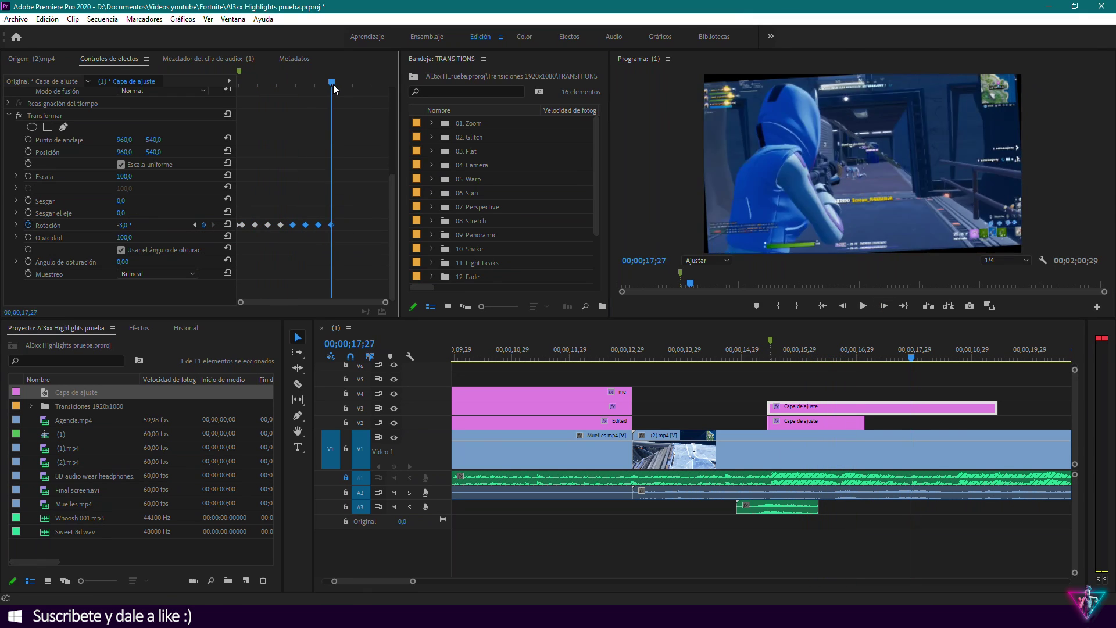
drag(334, 87, 390, 91)
key(ctrl+v)
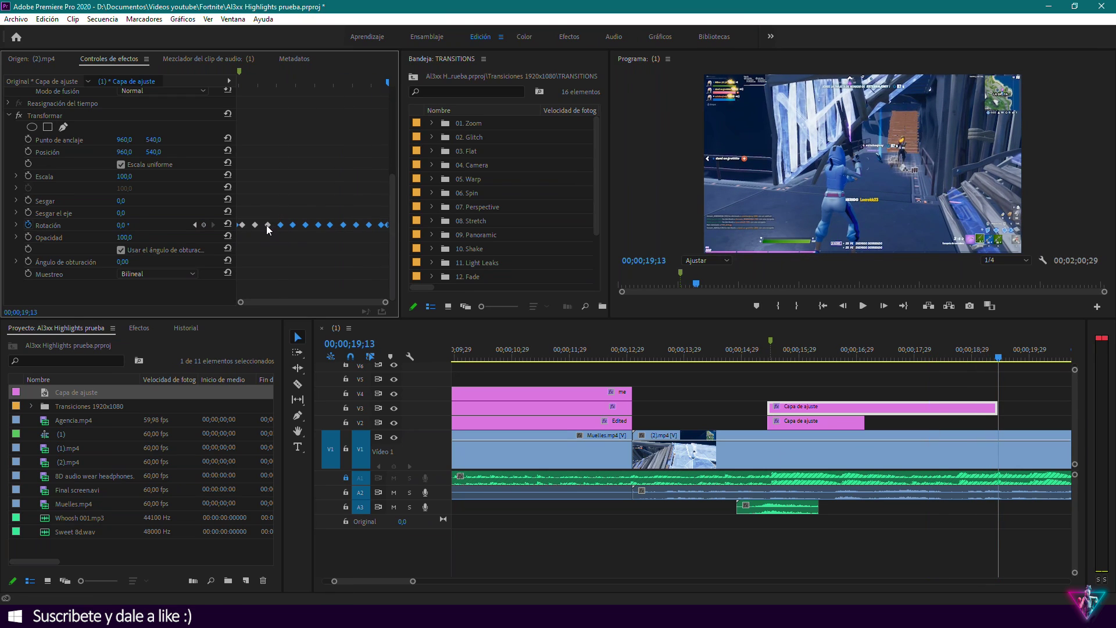
right_click(243, 226)
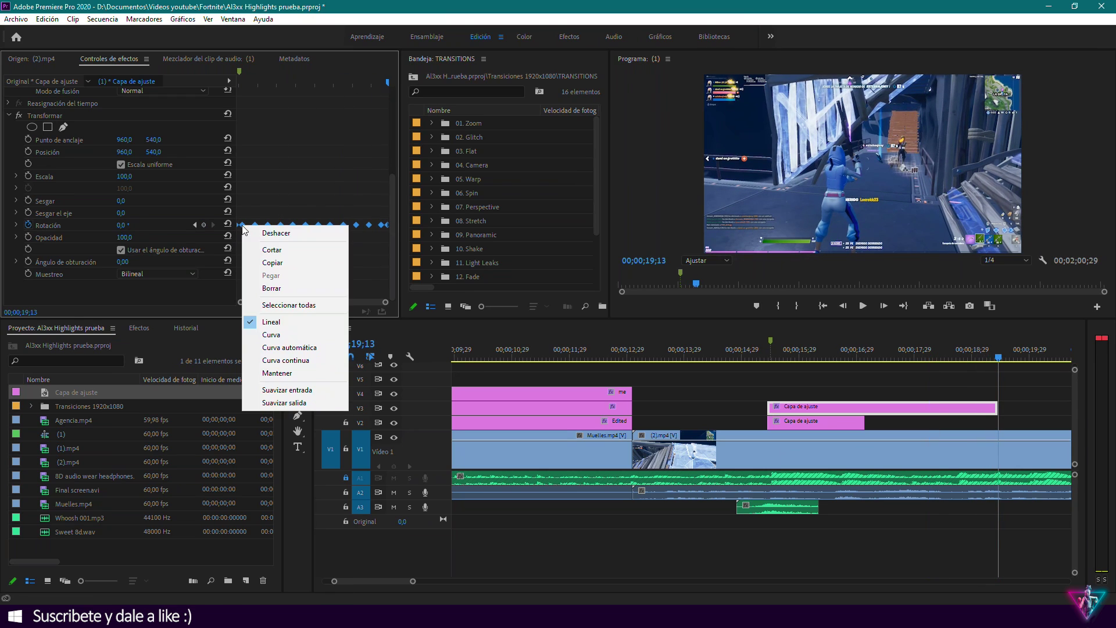
click(319, 404)
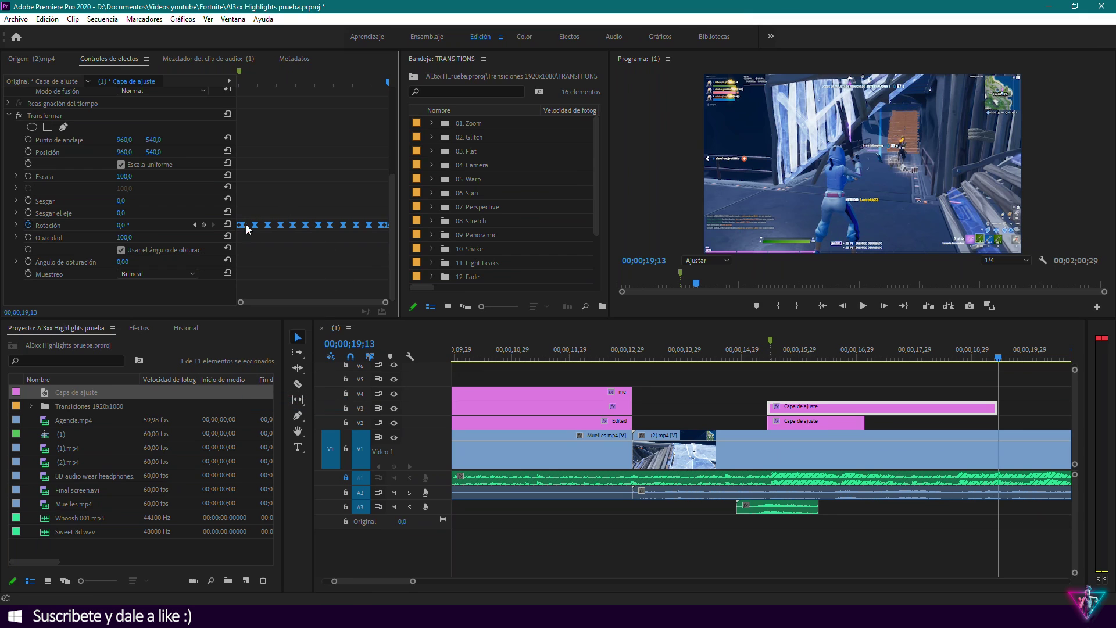
key(shift+k)
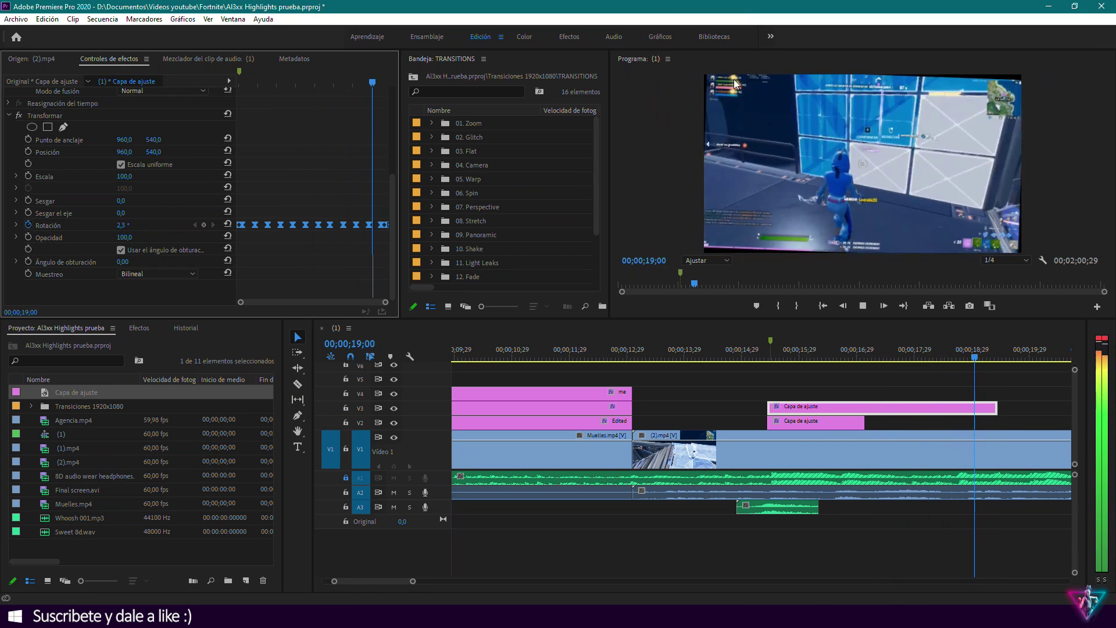
key(space)
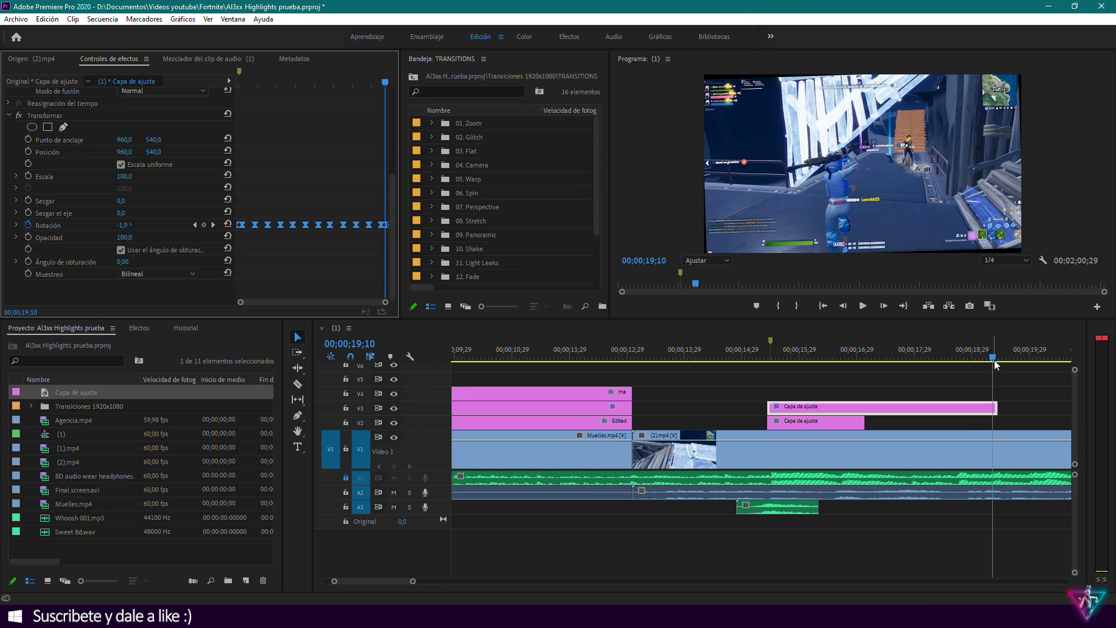
Step: Keyframe the Transform scale to 110 at 15;18
drag(996, 364, 776, 360)
click(28, 177)
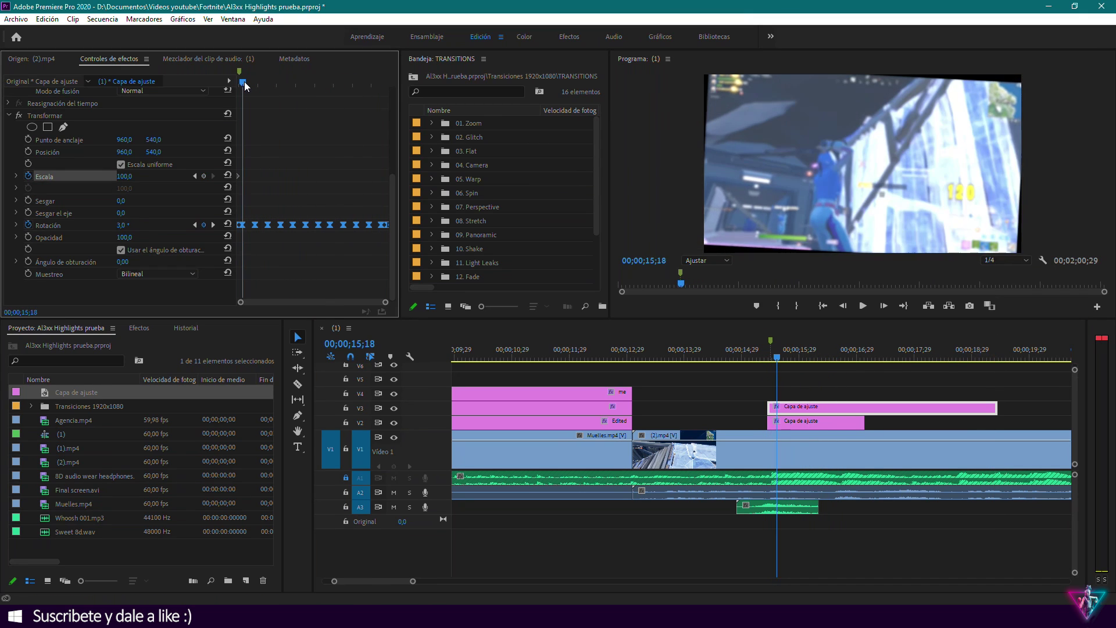
drag(124, 177, 130, 177)
Step: Show the Time Remapping speed line on the (2).mp4 clip and zoom in on it
drag(885, 358, 998, 356)
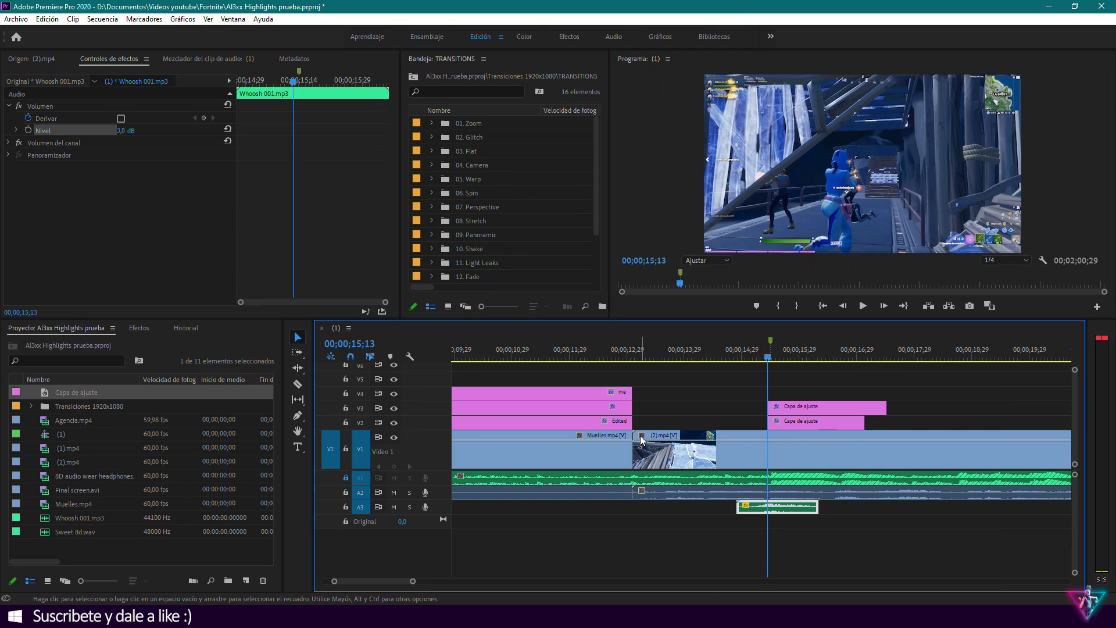
right_click(641, 440)
click(791, 473)
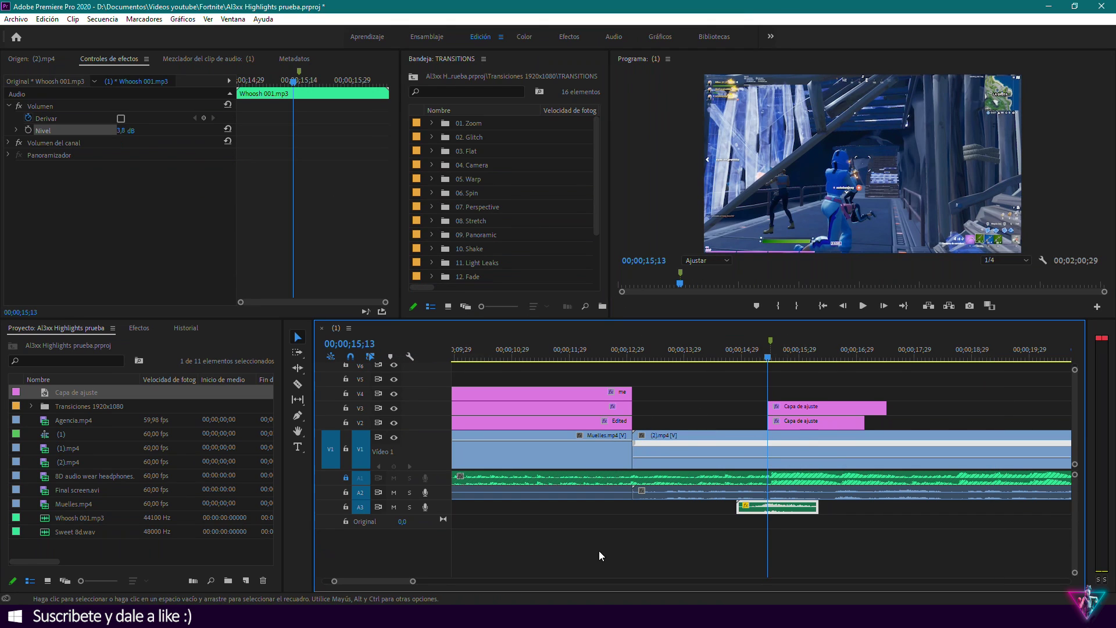
drag(337, 583, 371, 584)
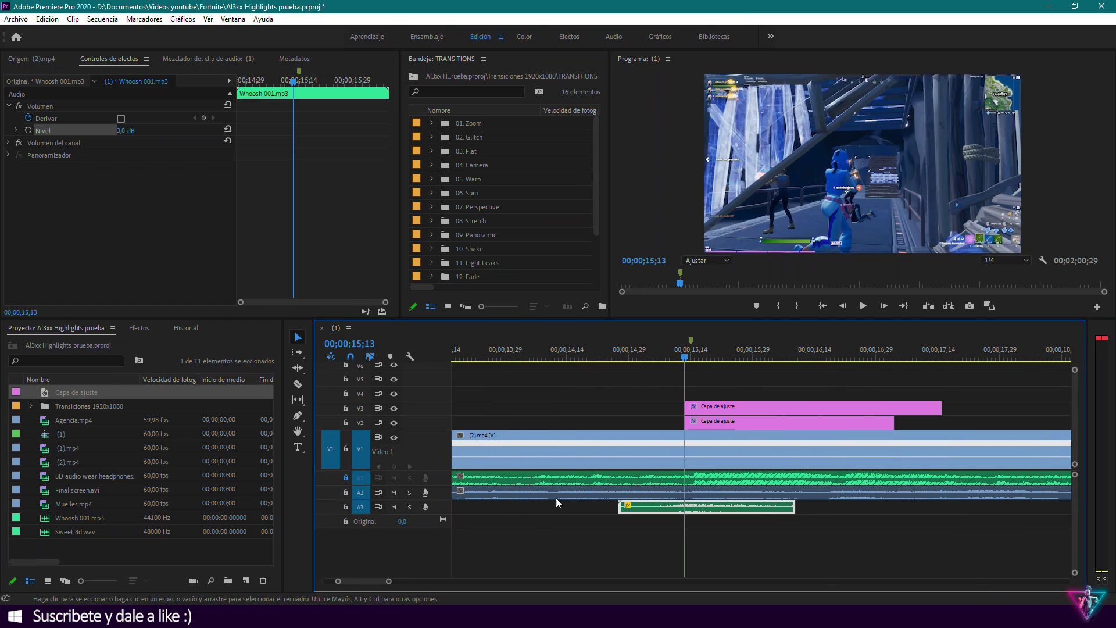
click(297, 416)
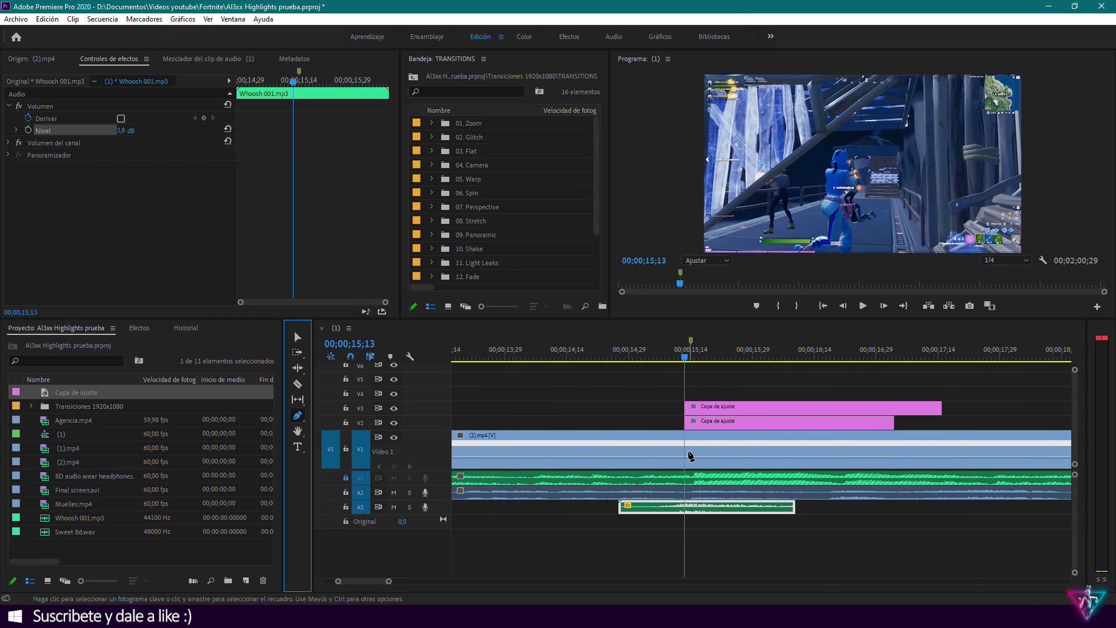
Step: Add a speed keyframe at 15;17 and split it into a gradual ramp
drag(685, 359, 701, 359)
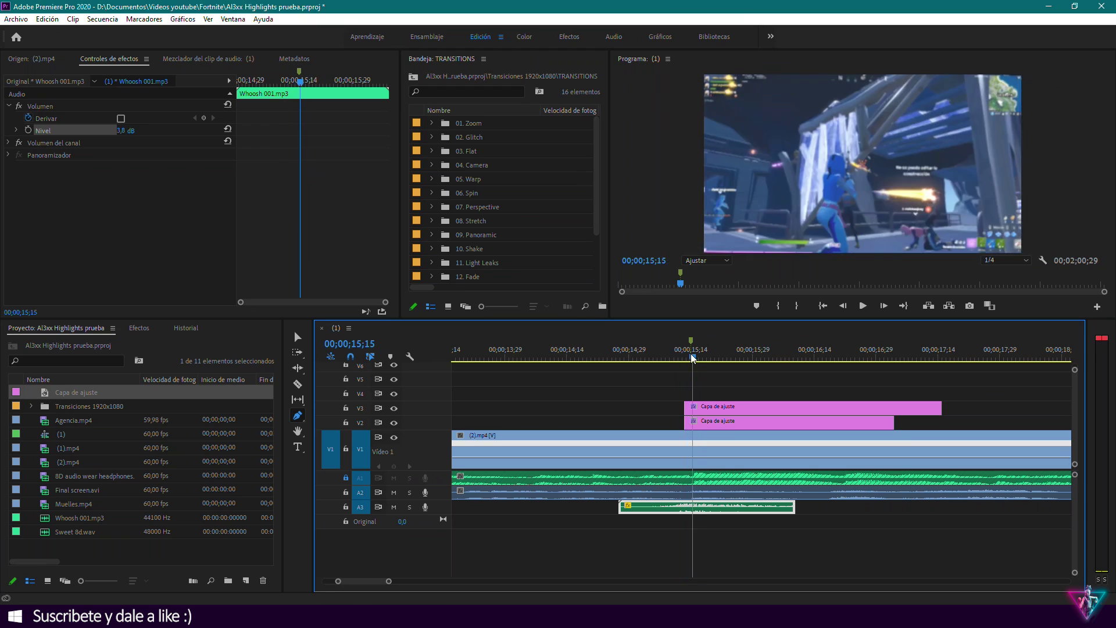
click(703, 461)
right_click(703, 460)
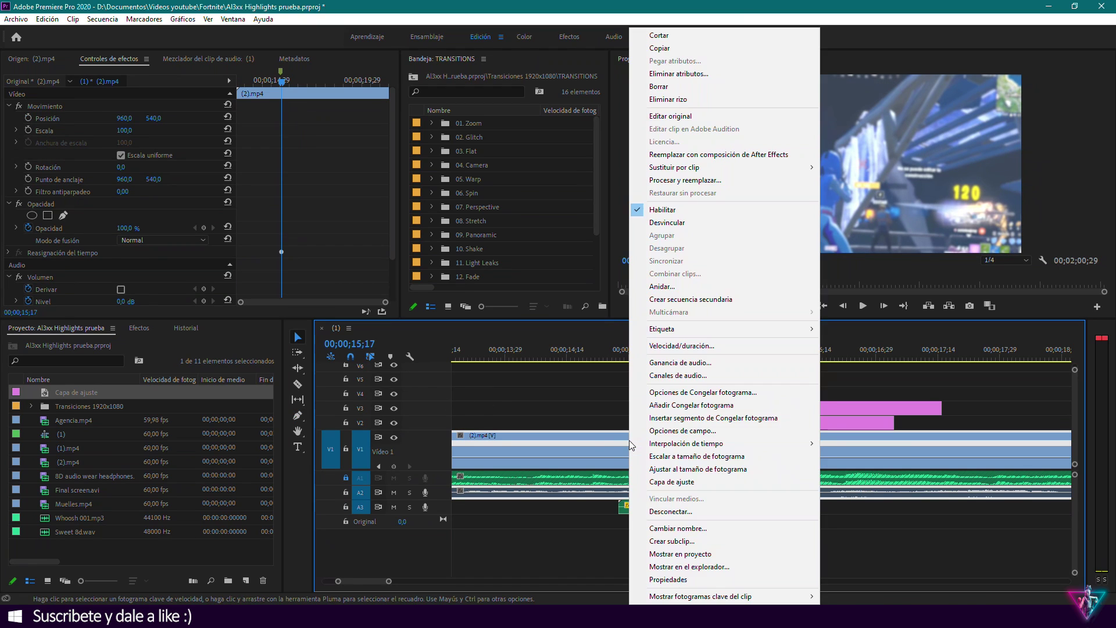
key(Escape)
mouse_move(699, 442)
mouse_down()
mouse_move(661, 442)
mouse_move(683, 451)
mouse_up()
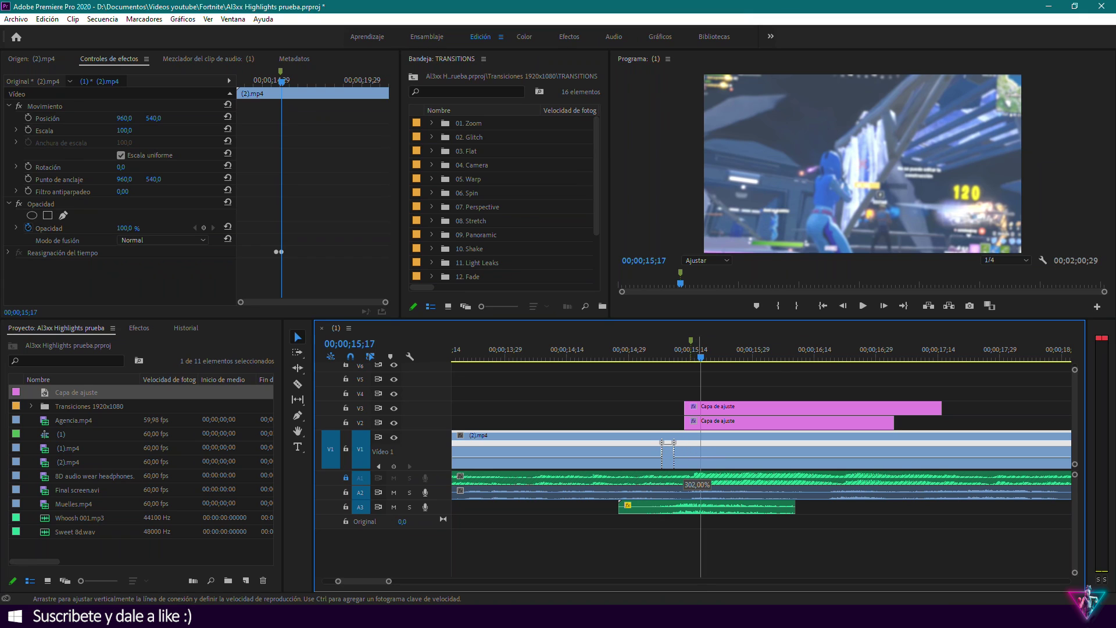
Step: Add another speed keyframe near 16;09 and set that section to 80% speed
drag(620, 347, 793, 350)
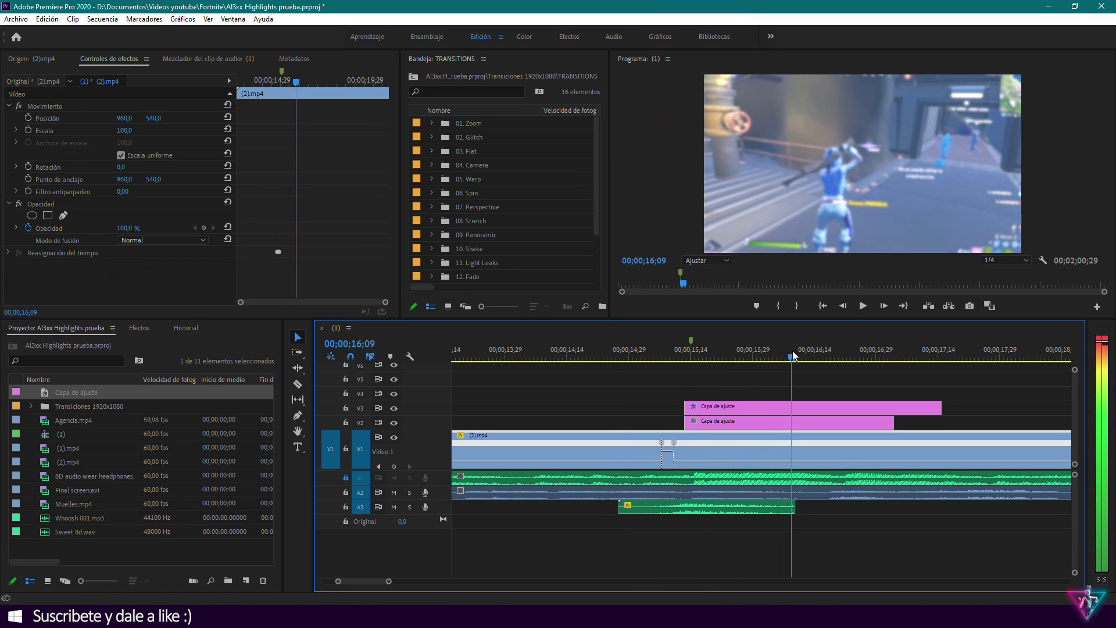
ctrl+click(792, 462)
drag(753, 462, 754, 474)
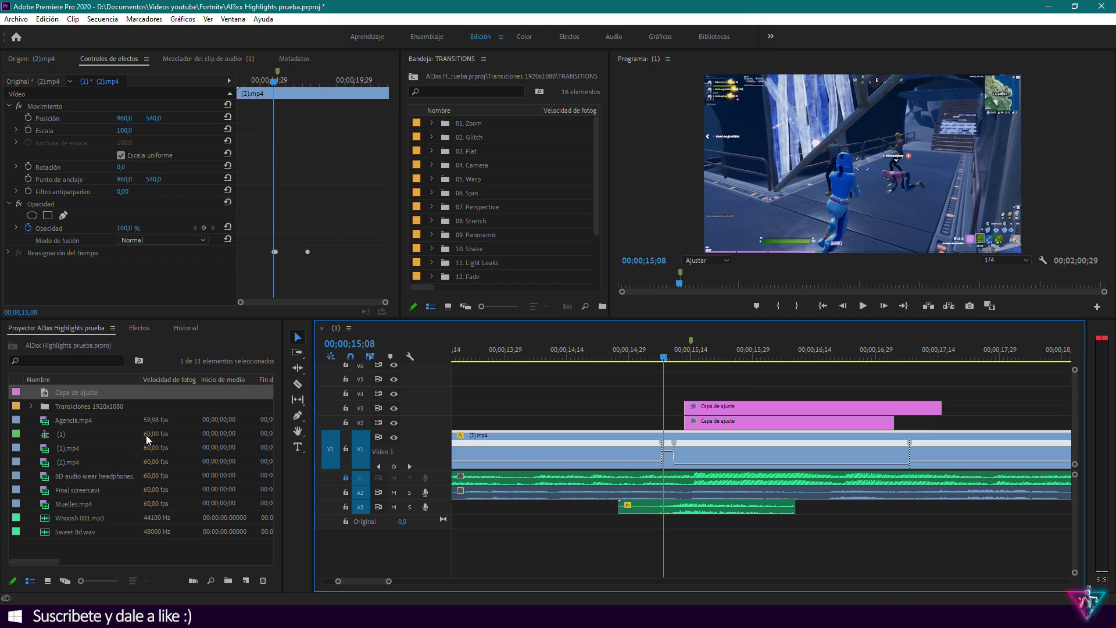
key(space)
click(688, 361)
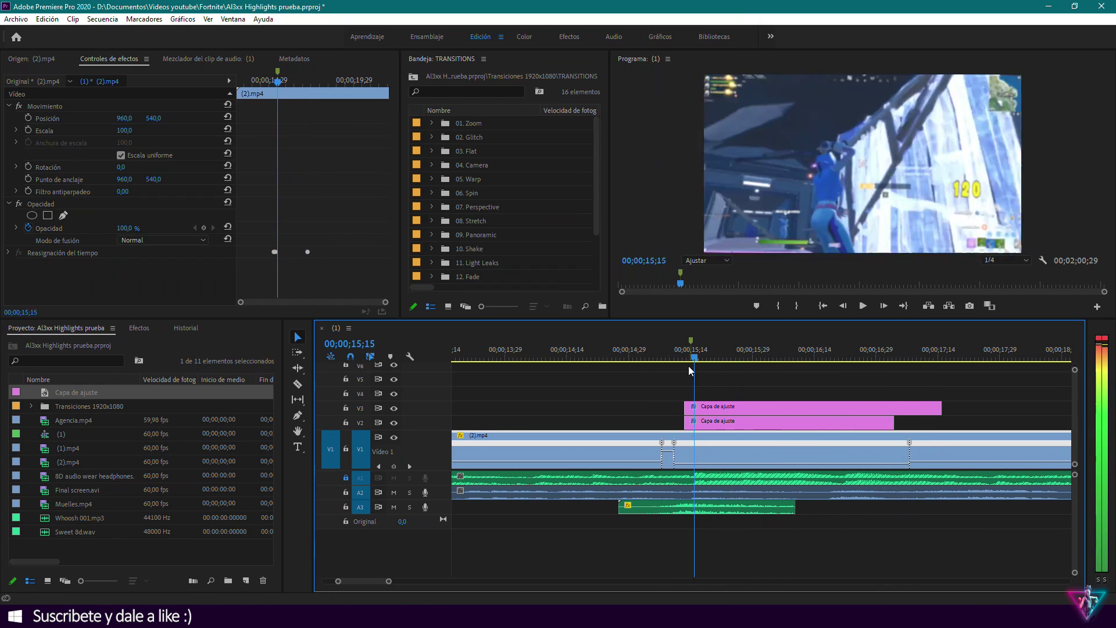
click(692, 492)
key(minus)
Step: Revert the edit to an earlier trim state using History and undo
click(735, 431)
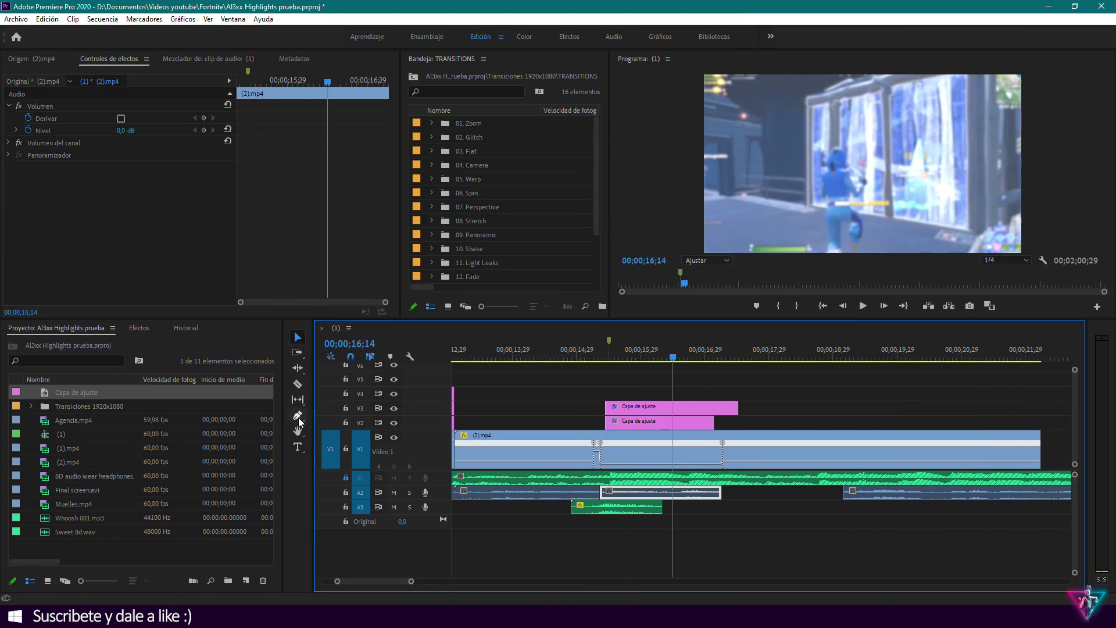
drag(750, 358, 762, 361)
click(186, 328)
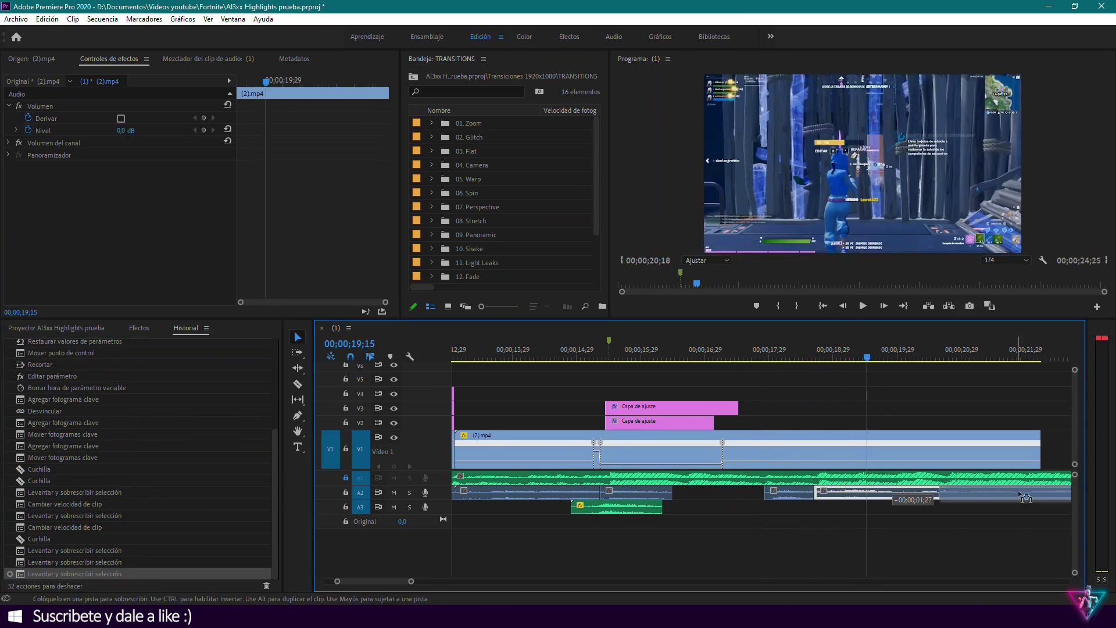
click(70, 388)
click(75, 423)
click(81, 457)
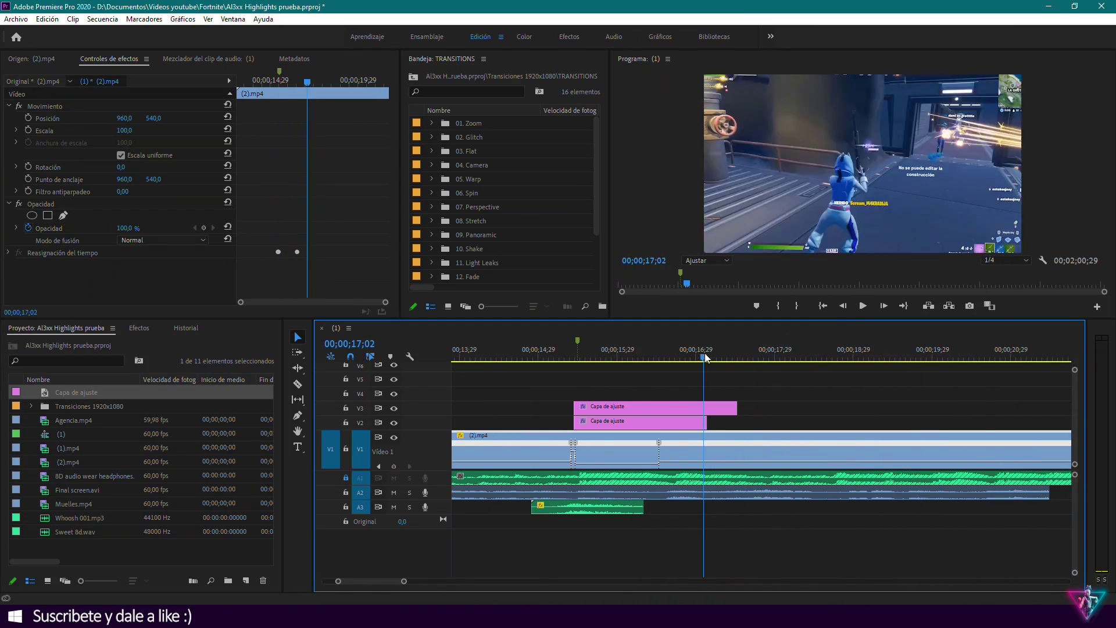
key(ctrl+z)
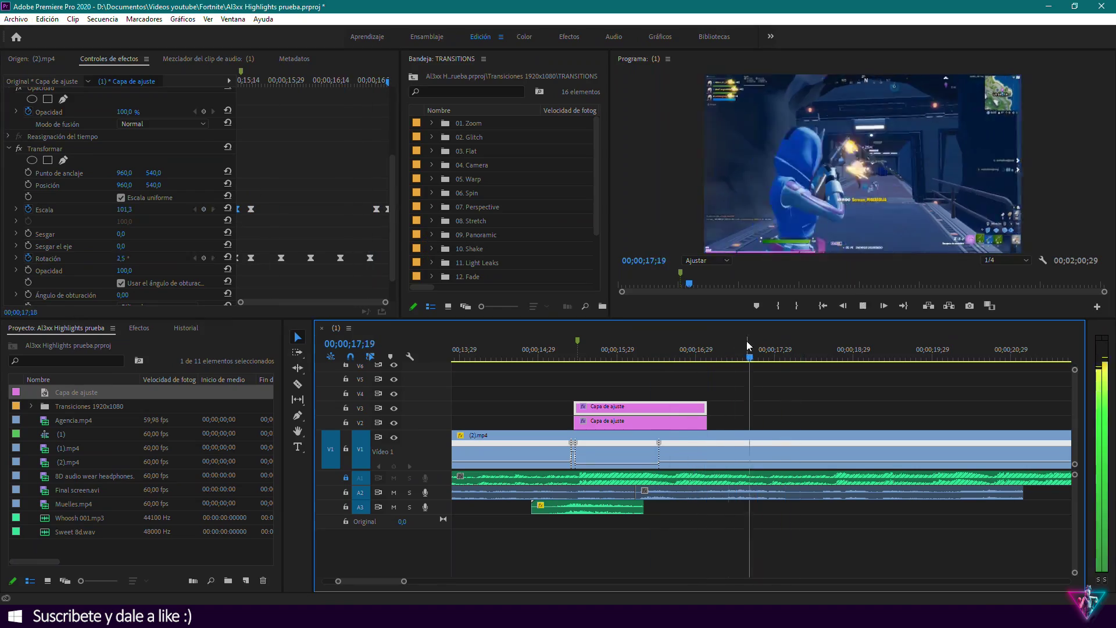
key(ctrl+z)
key(ctrl+z)
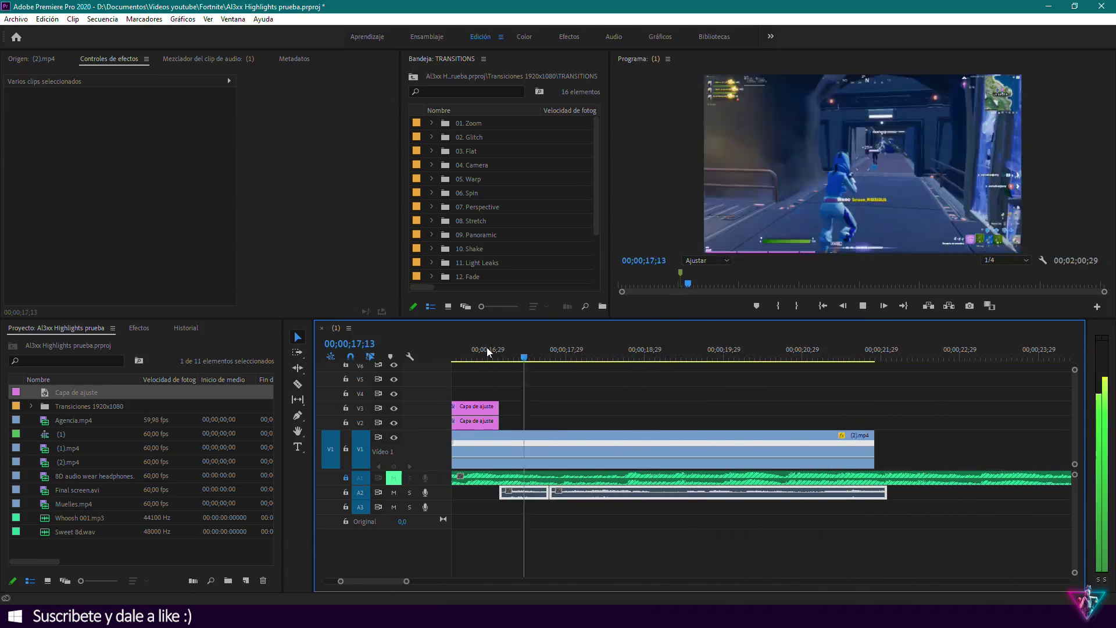
Step: Add volume keyframes on Audio 2 to dip the music to about -5 dB
key(ctrl+shift+z)
key(ctrl+shift+z)
key(ctrl+shift+z)
key(ctrl+shift+z)
key(ctrl+shift+z)
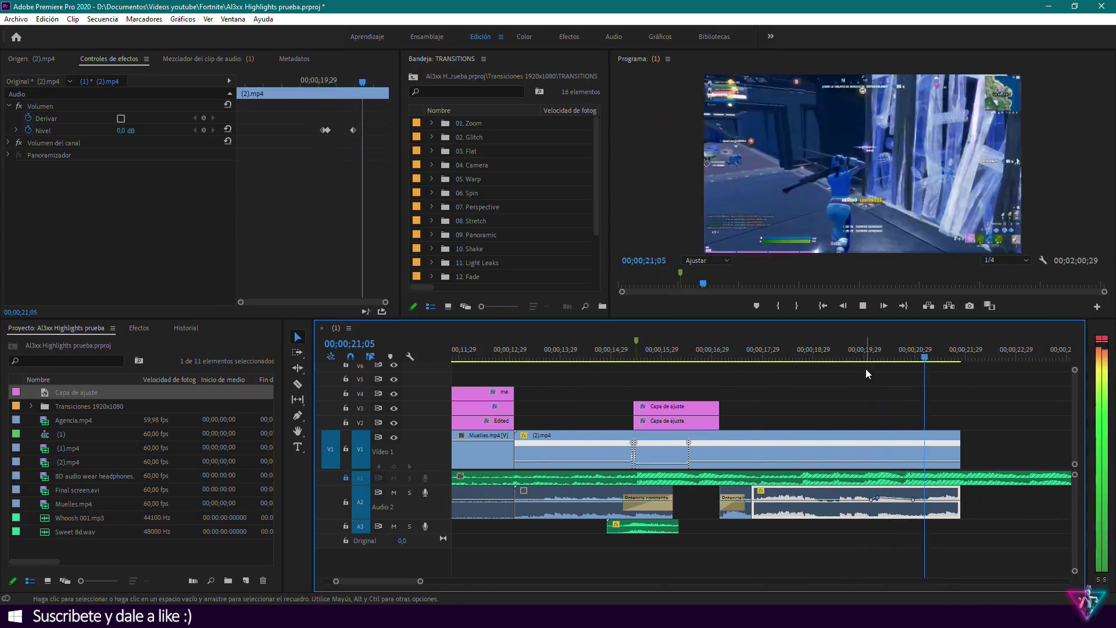
key(space)
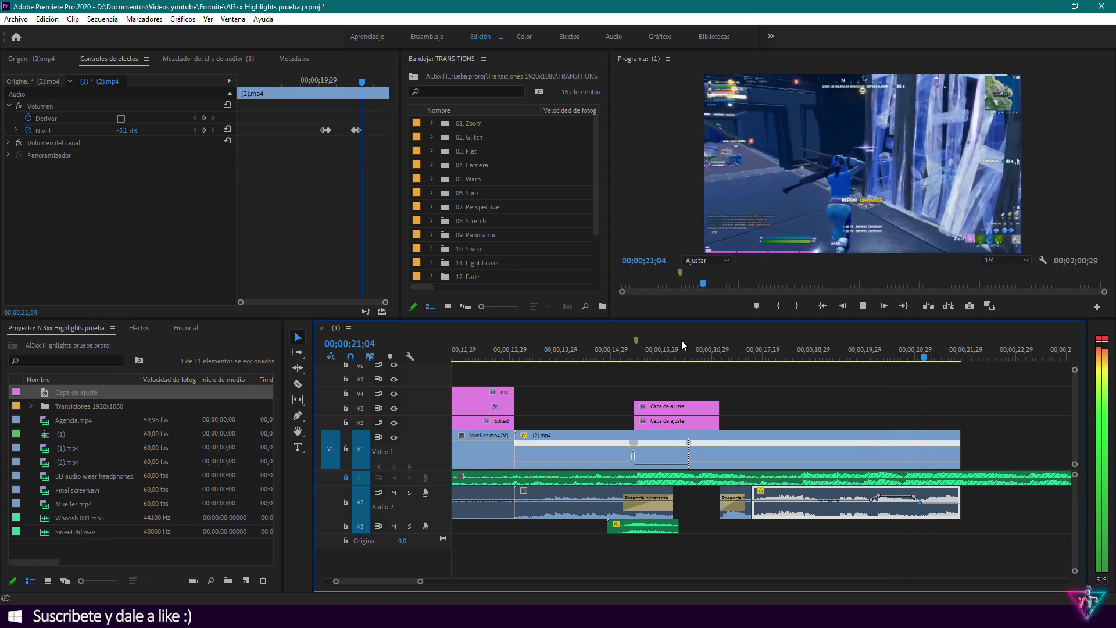
key(space)
drag(867, 350, 874, 355)
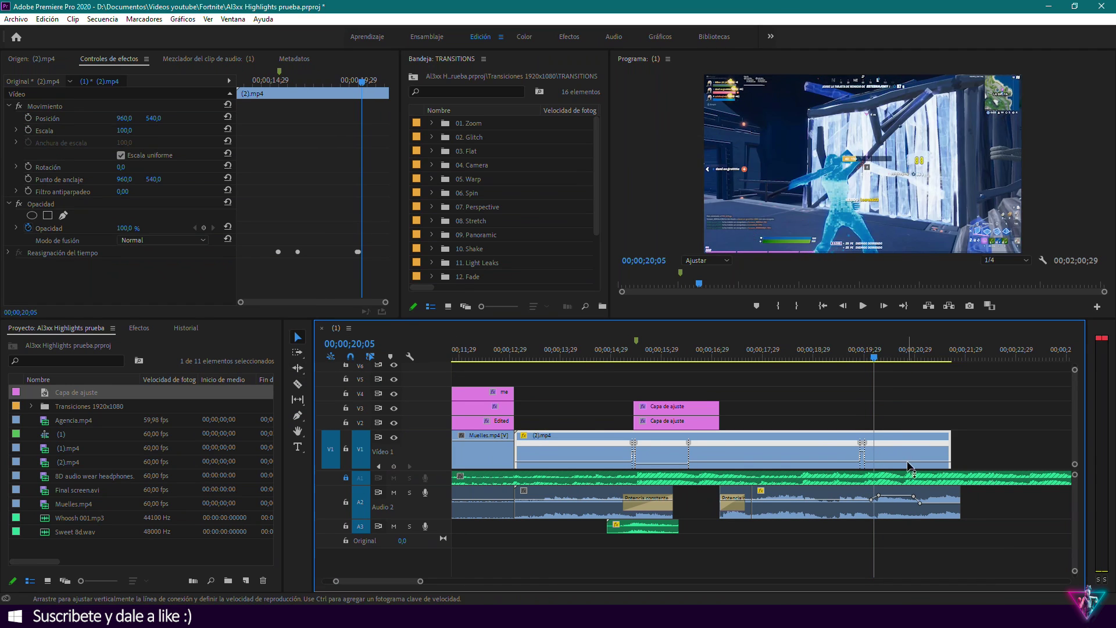
Step: Extend the end of (2).mp4 by 10 frames and razor-cut it near its end
drag(961, 504, 990, 506)
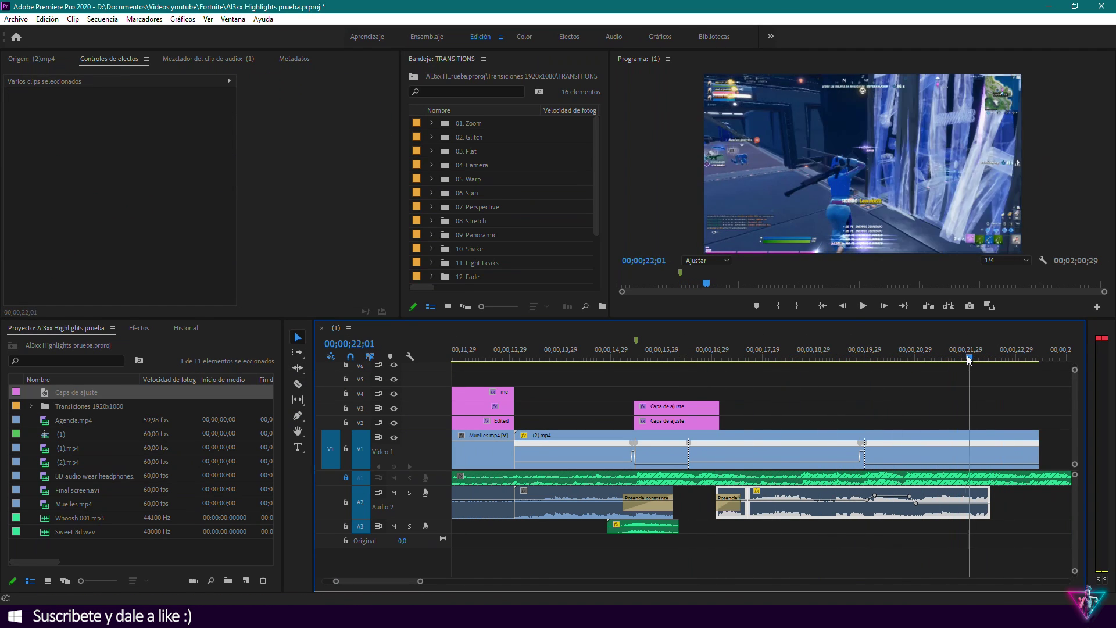
key(c)
click(1006, 466)
Step: Paste adjustment-layer copies and a whoosh sound on Audio 3 near 22;13
key(v)
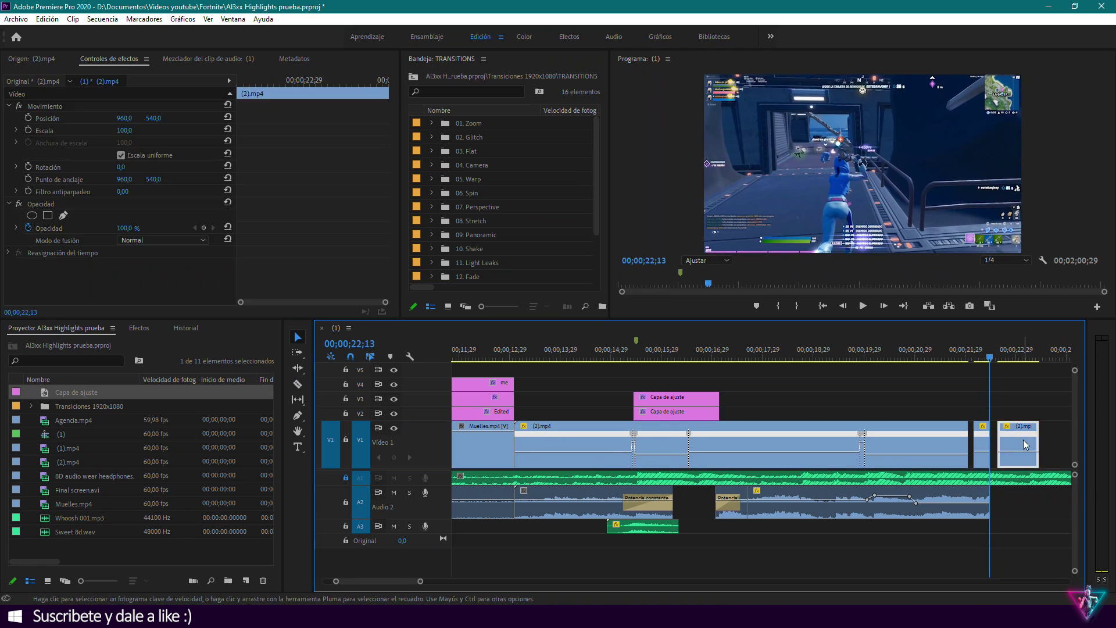
key(space)
key(ctrl+z)
key(ctrl+z)
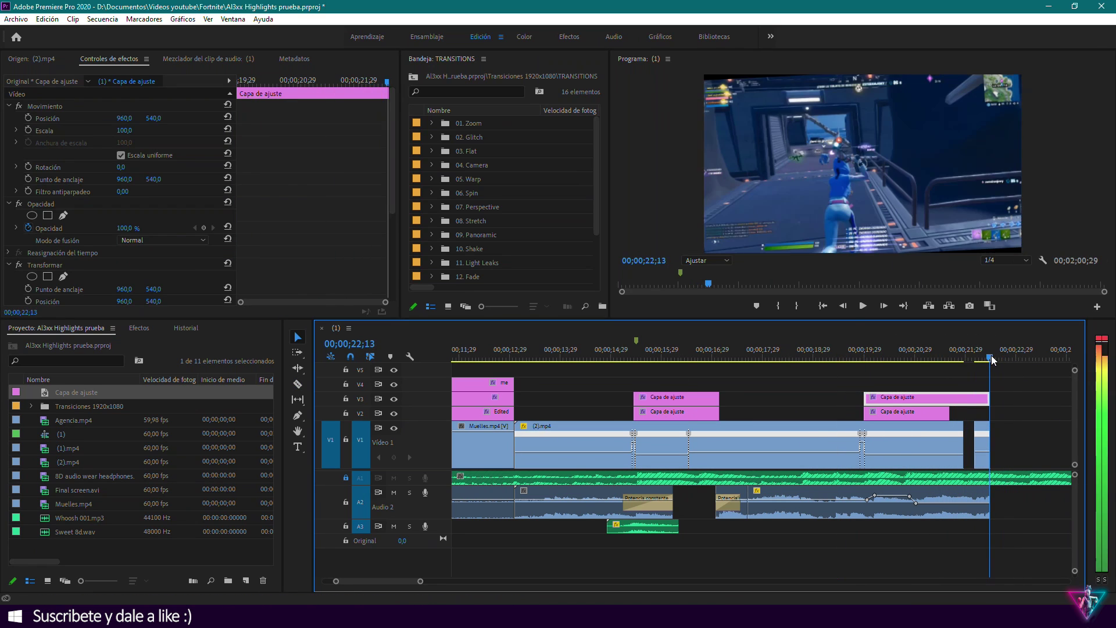
key(ctrl+z)
key(space)
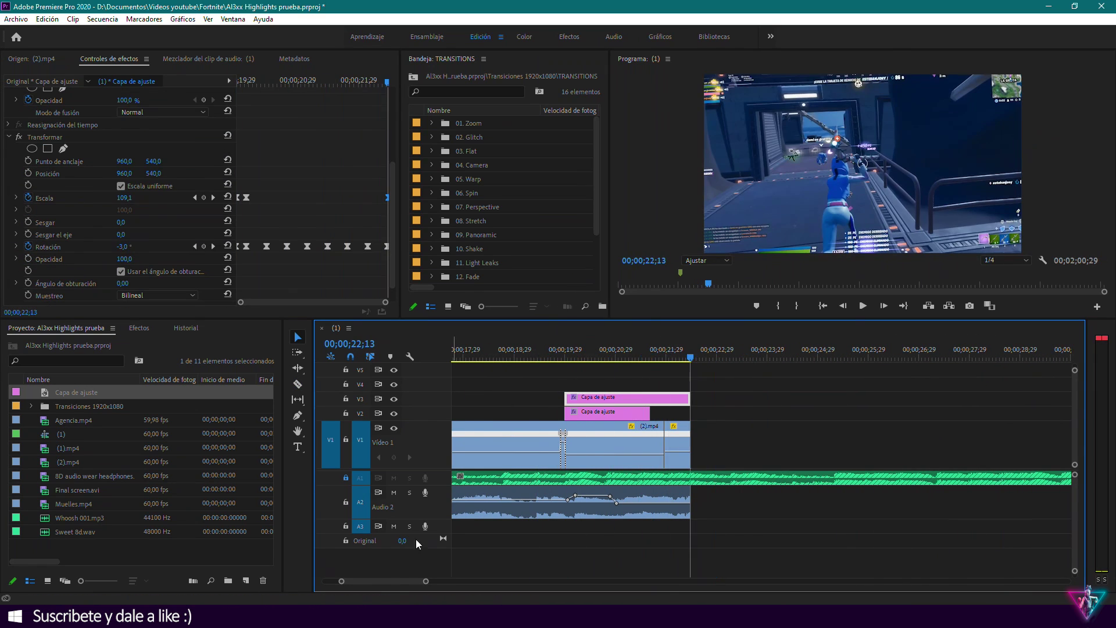
Step: Expand the 08. Stretch bin and preview the 03 Stretch right transition
click(432, 221)
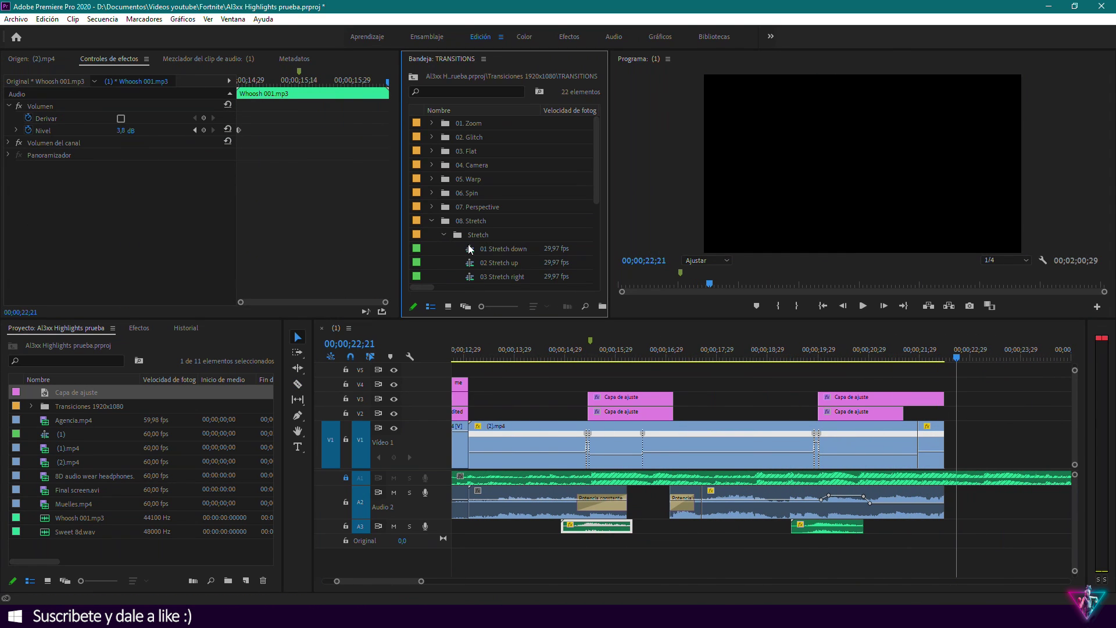
double_click(471, 277)
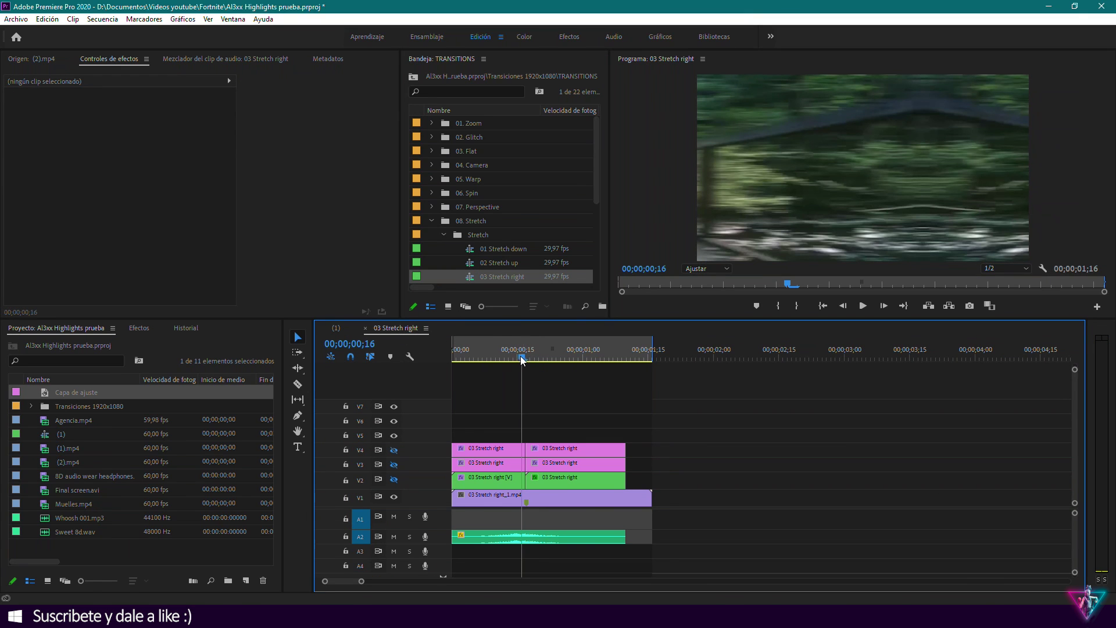
drag(522, 359, 444, 361)
key(space)
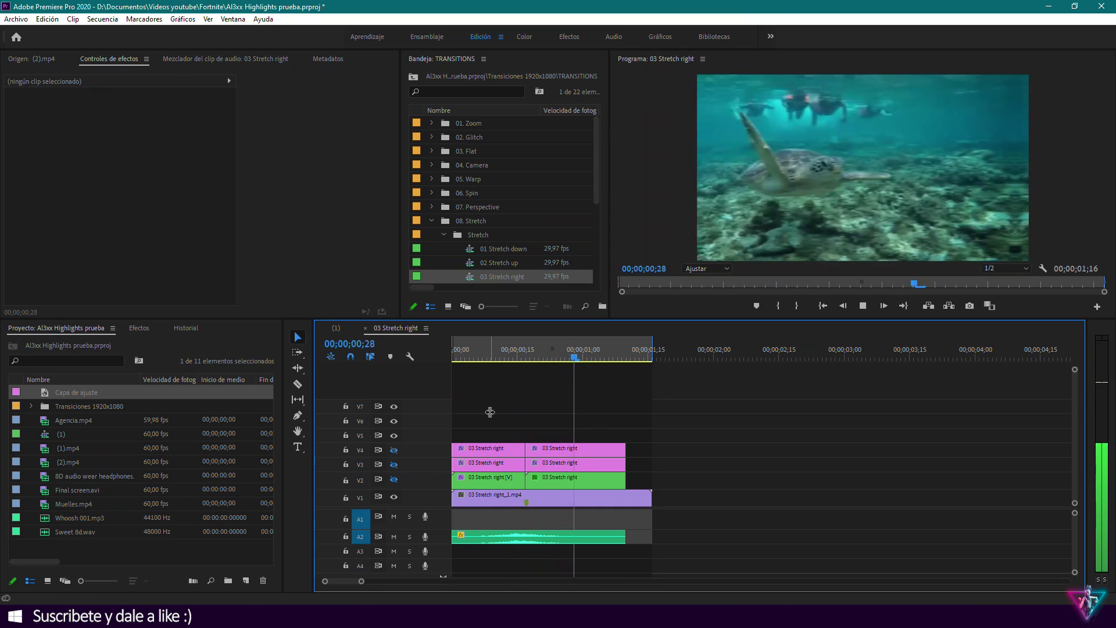
key(space)
Step: Bring the 01 Stretch down clips over the cut near 22 seconds and add (1).mp4 after V1
double_click(470, 250)
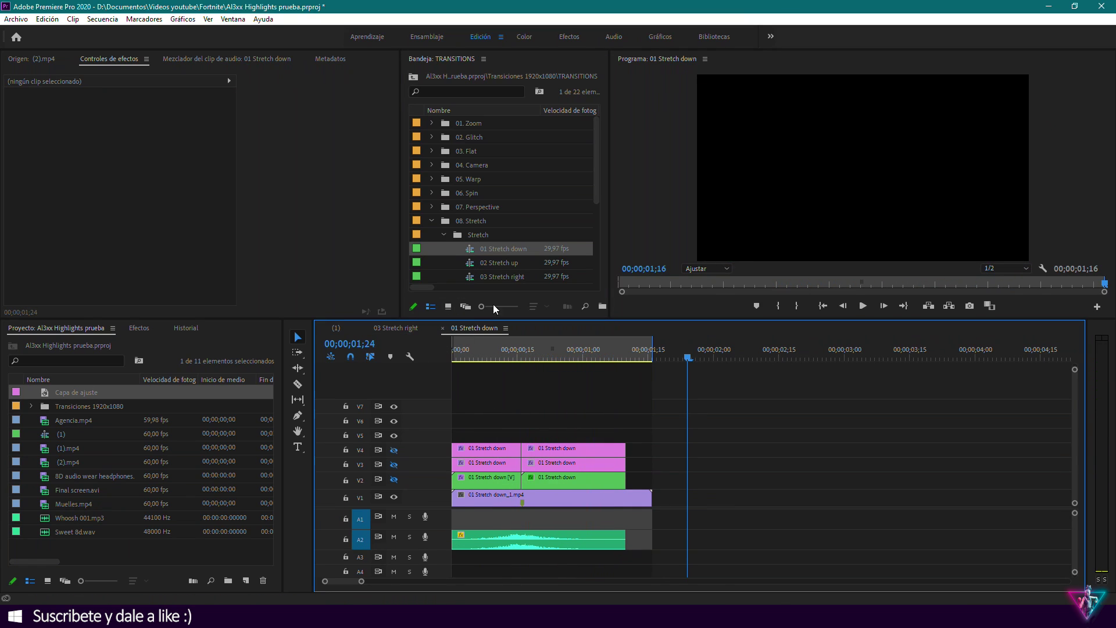
key(space)
key(space)
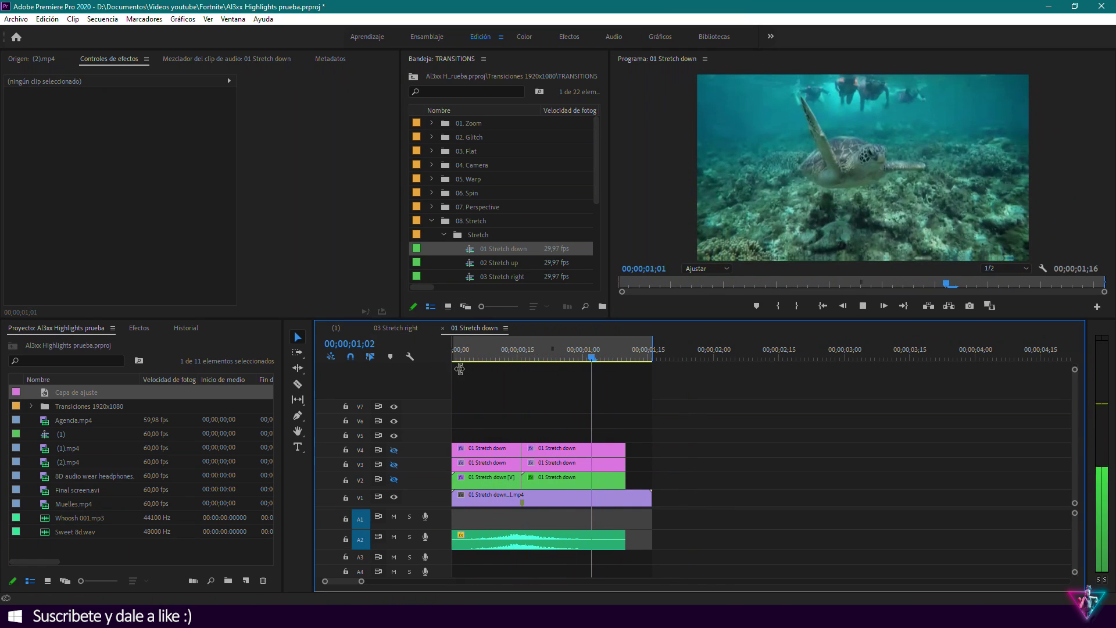
drag(496, 415, 551, 486)
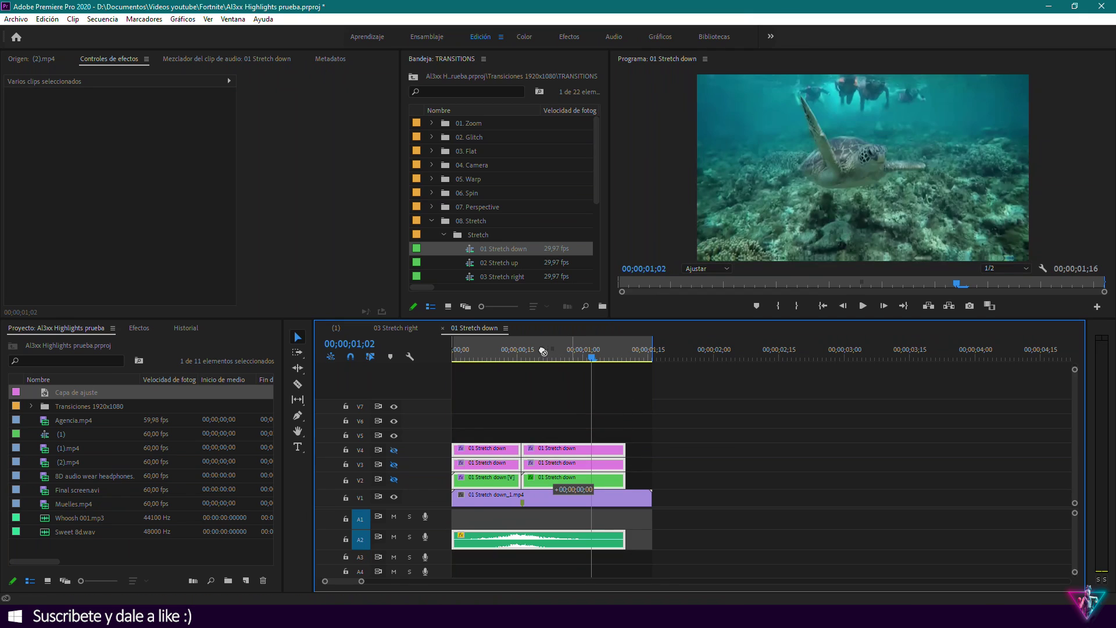
click(337, 328)
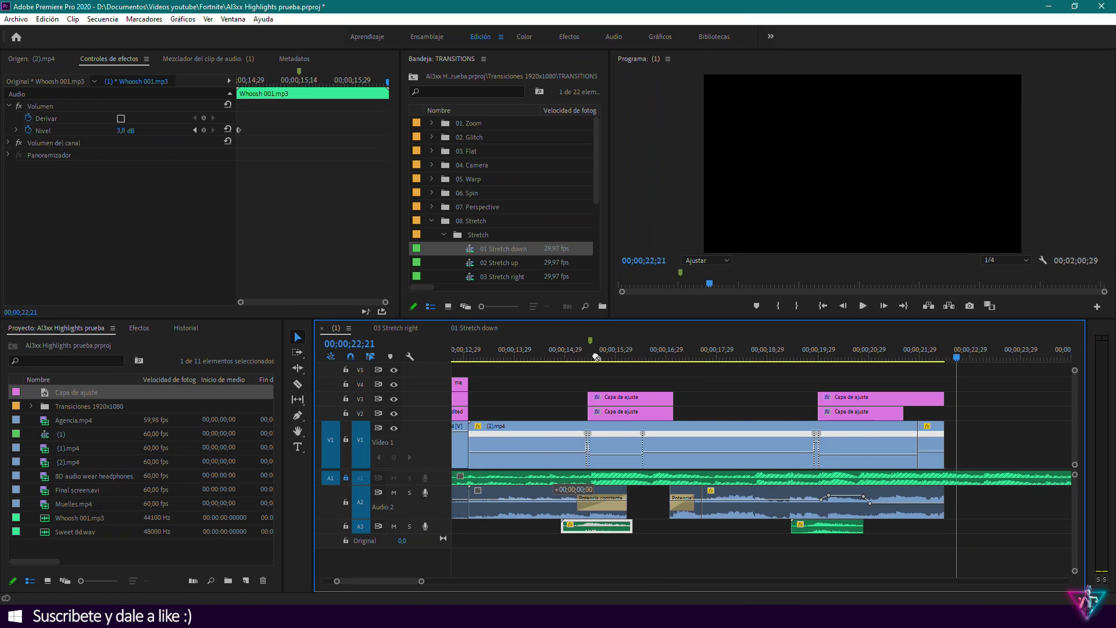
drag(503, 249, 966, 382)
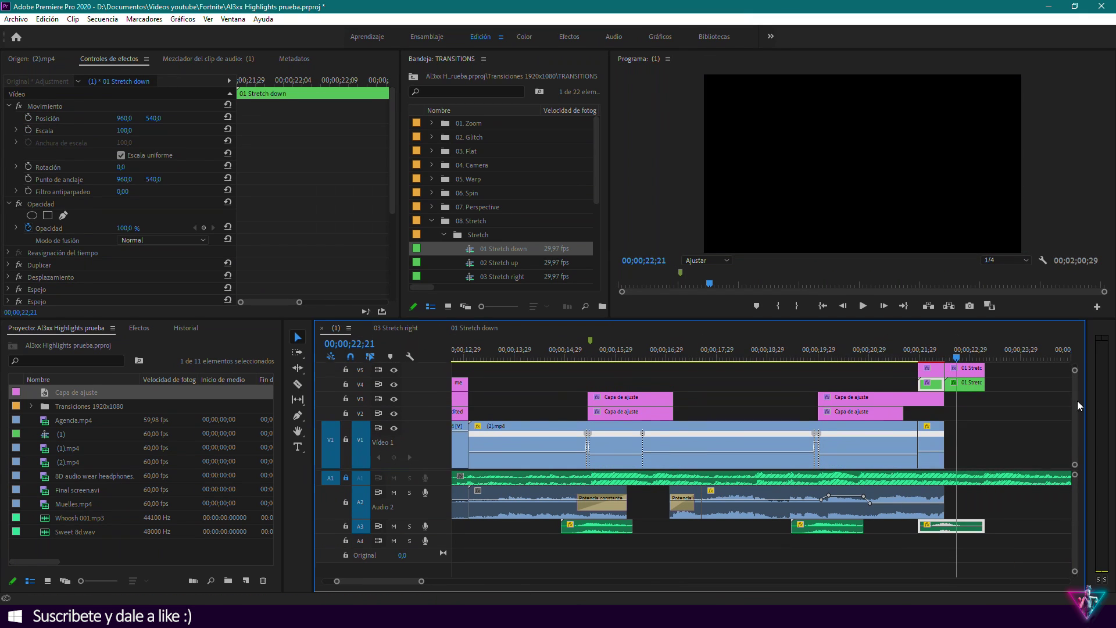
drag(822, 353, 1000, 354)
drag(45, 447, 749, 434)
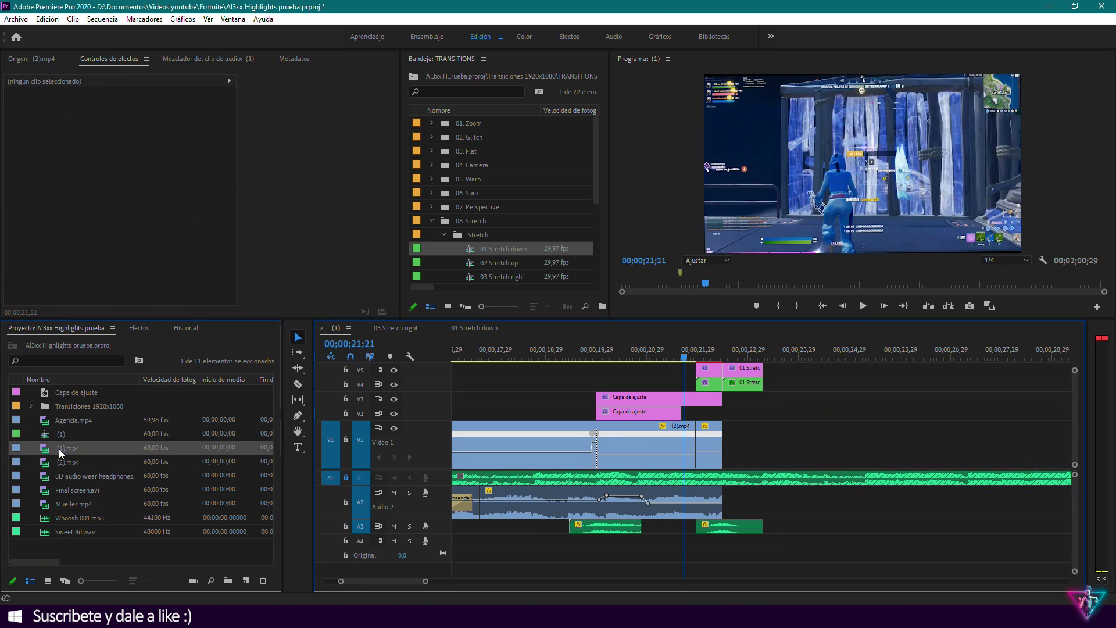
Step: Paste a whoosh and the adjustment-layer clips at 27;05 and lengthen them on V2 and V3
key(space)
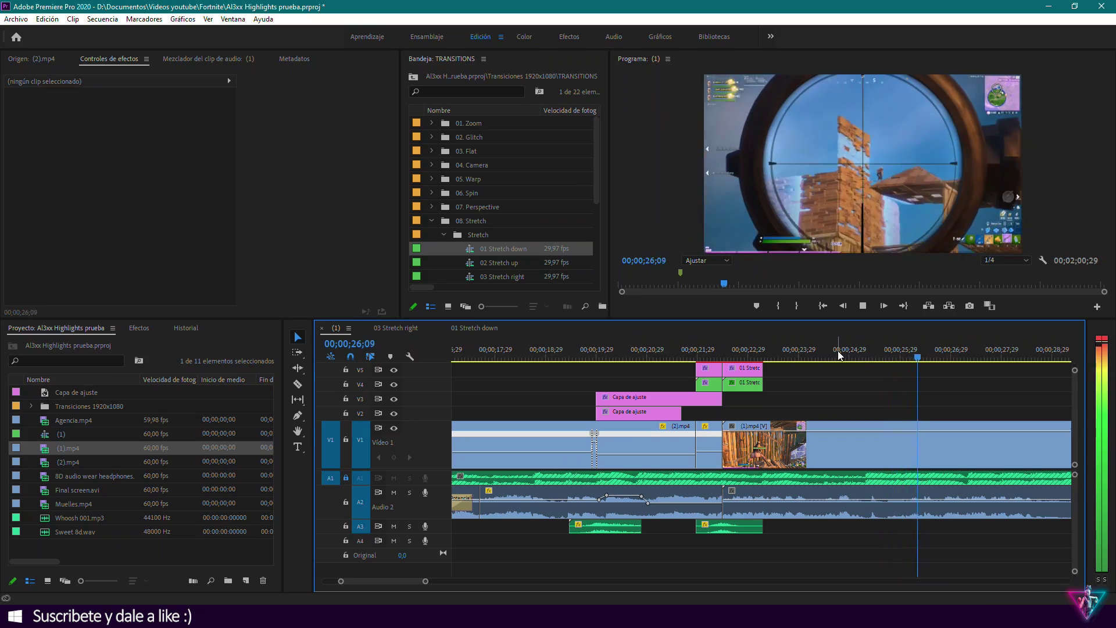
key(space)
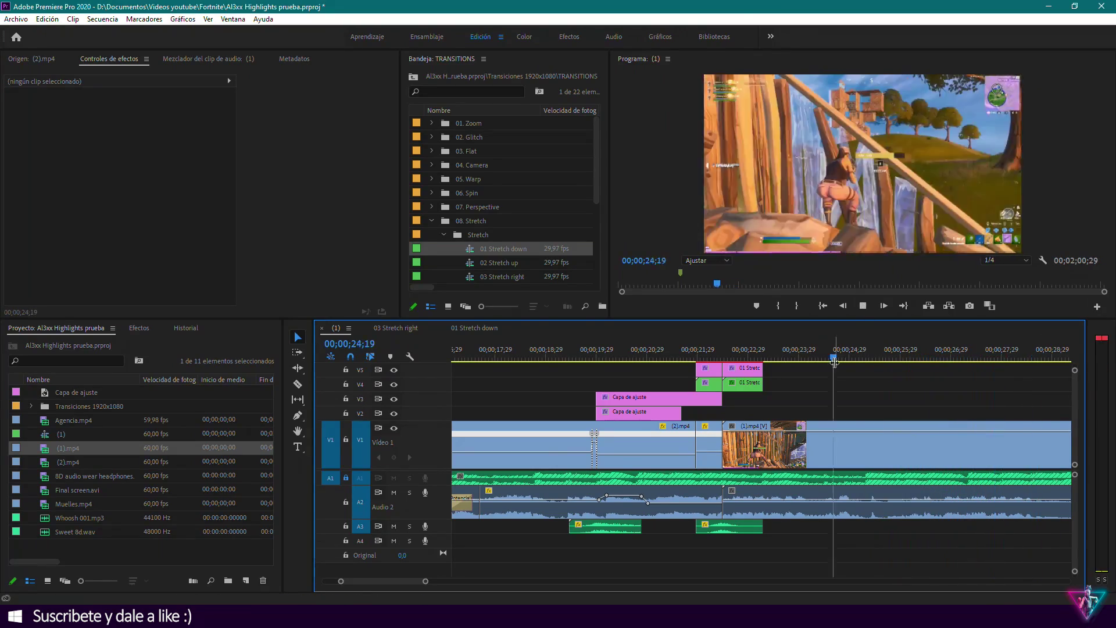
drag(340, 582, 334, 582)
mouse_move(675, 354)
mouse_down()
mouse_move(781, 355)
mouse_move(727, 354)
mouse_up()
click(779, 471)
key(ctrl+v)
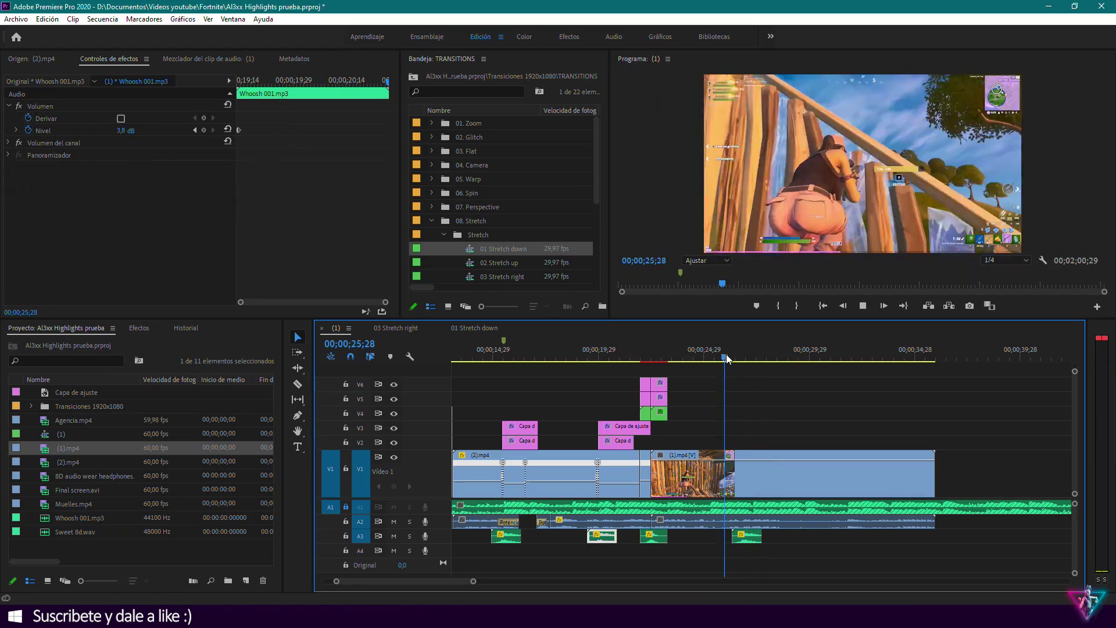
key(ctrl+v)
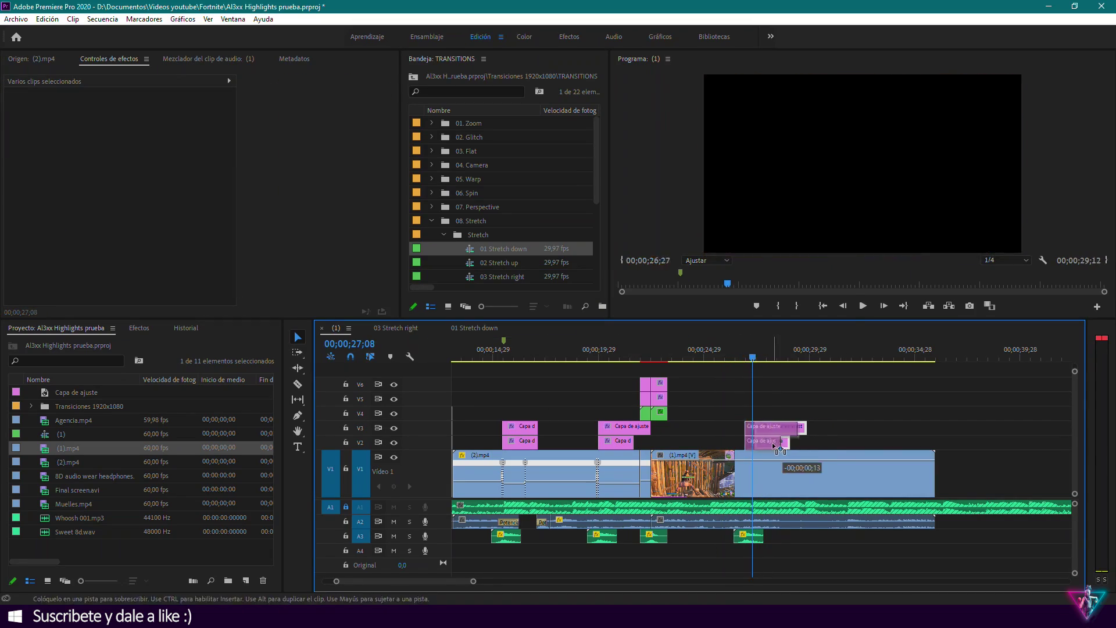
click(661, 357)
drag(662, 357, 795, 357)
Step: Trim the new adjustment layers and razor-split the V1 clip at 31;19
click(843, 427)
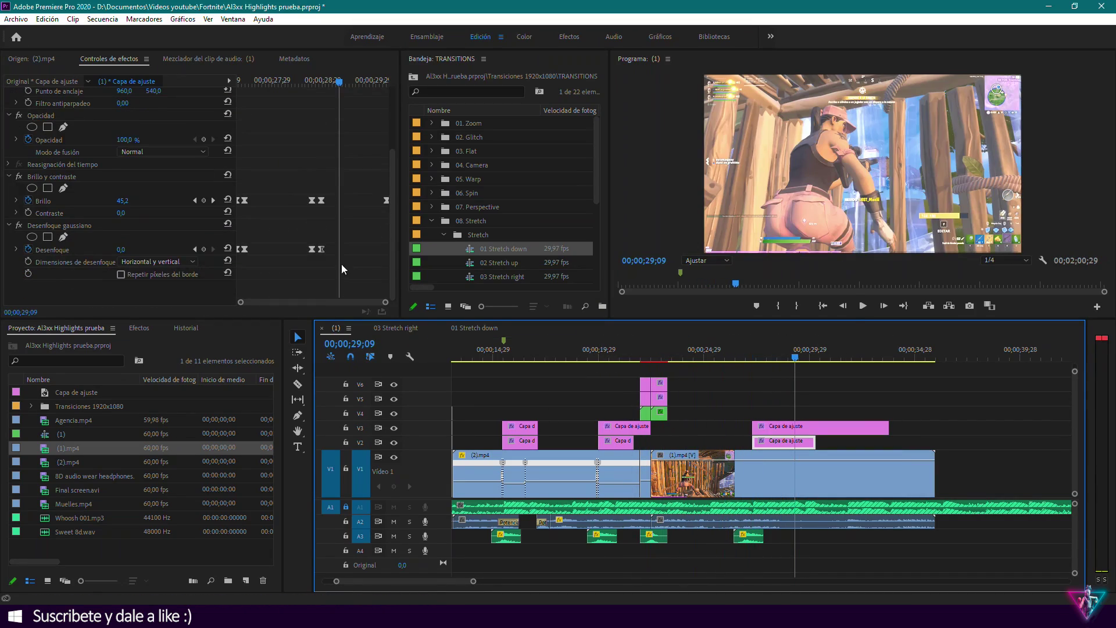
key(ctrl+z)
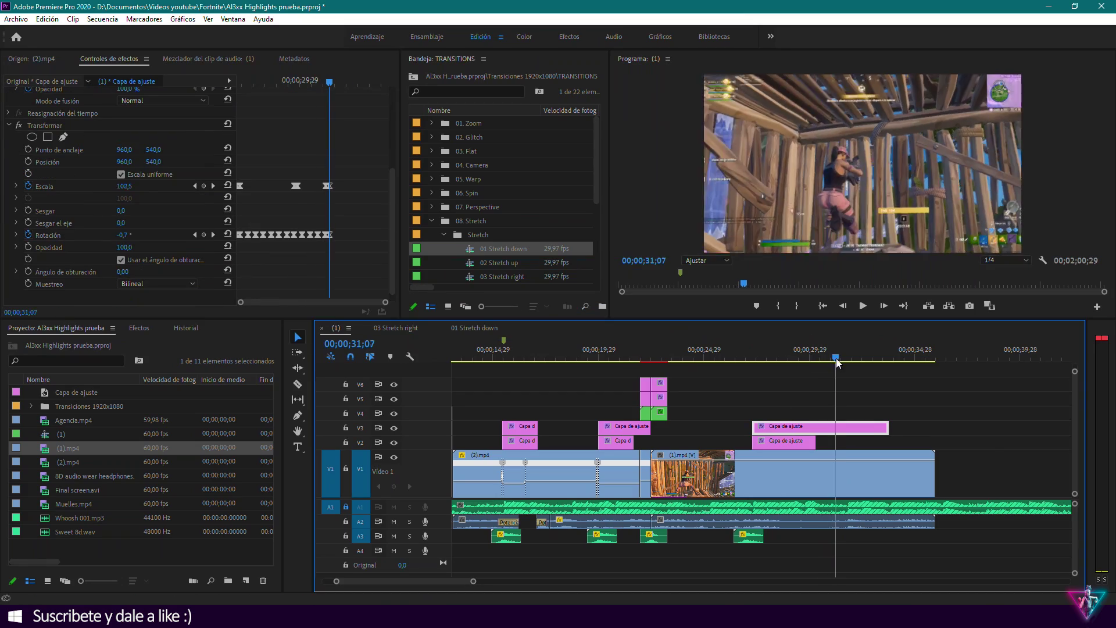
click(672, 480)
key(equal)
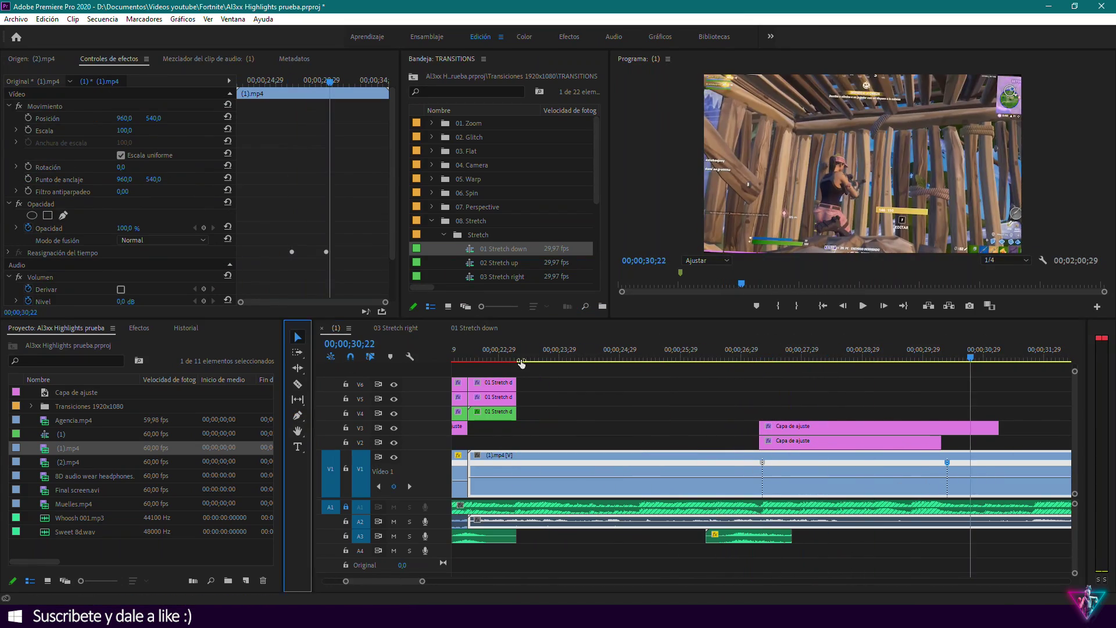
drag(728, 285, 745, 285)
drag(605, 358, 878, 357)
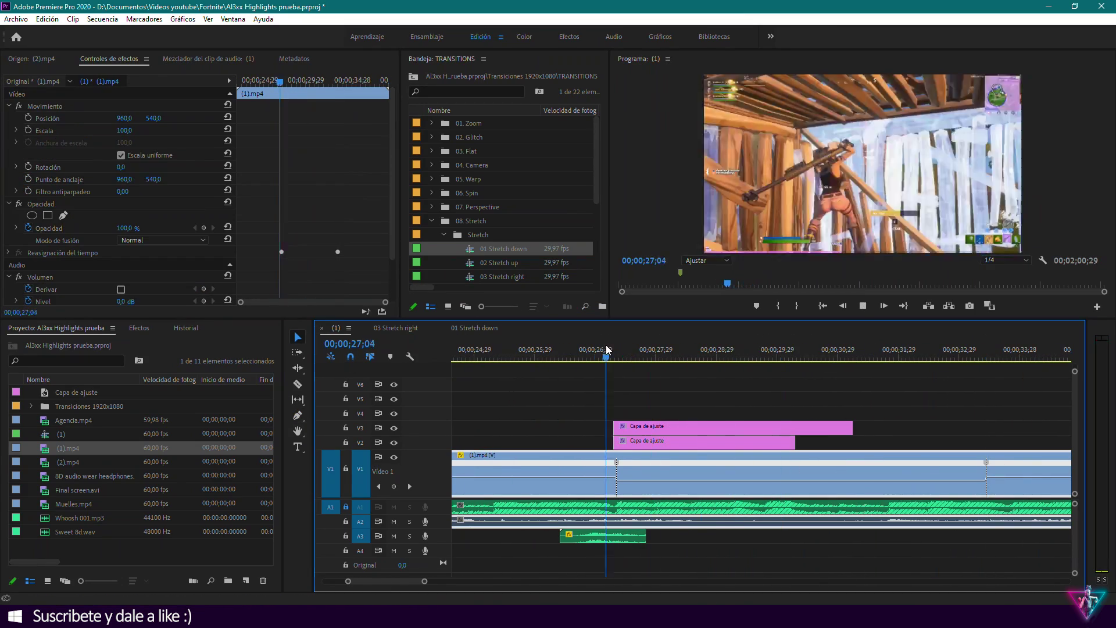
key(c)
click(879, 472)
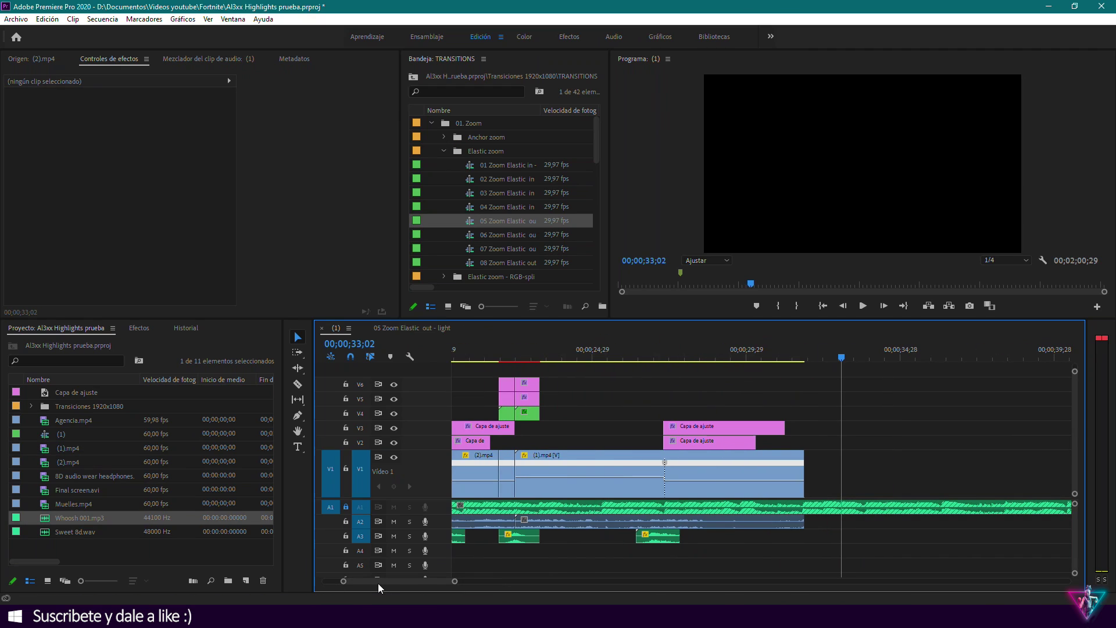
Step: Preview Final screen.avi and place it on V1 after the gameplay
double_click(116, 489)
click(199, 305)
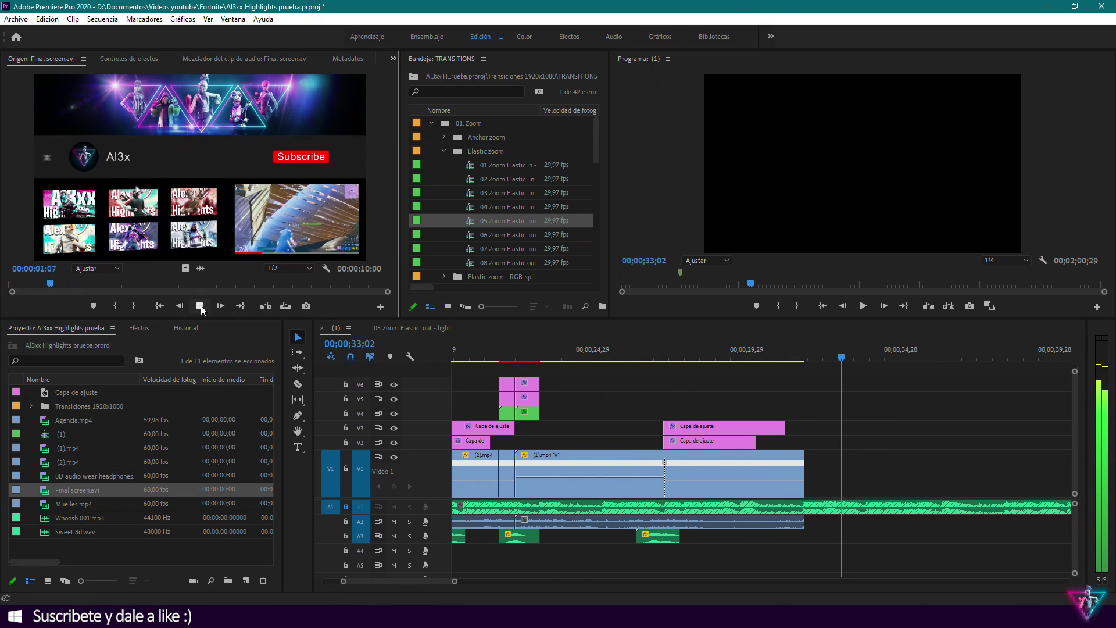
drag(200, 203, 808, 465)
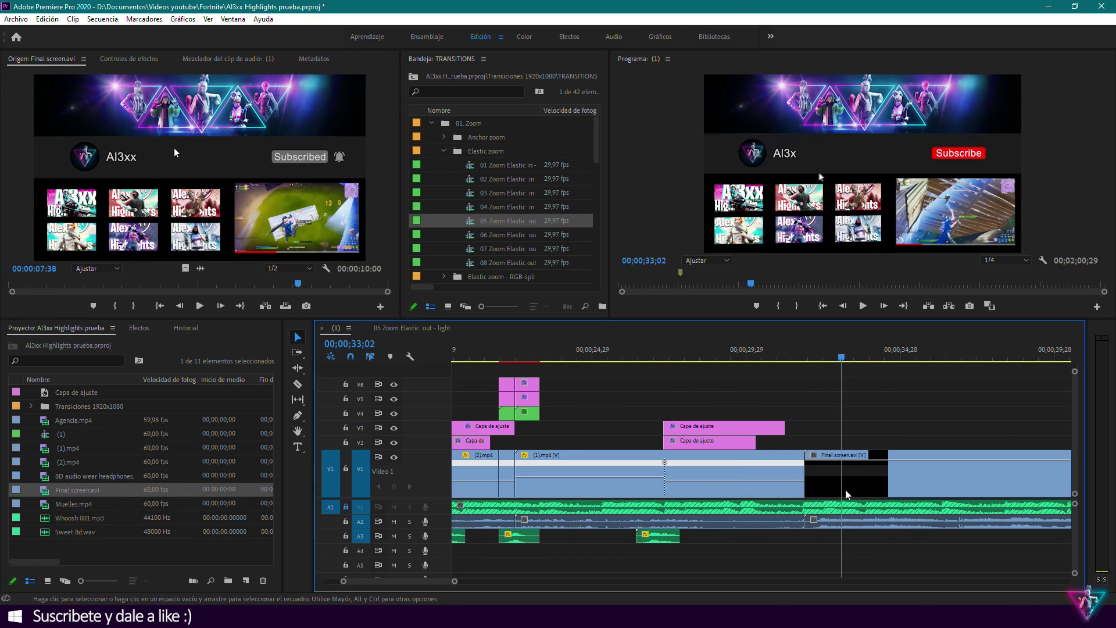
click(802, 357)
Step: Cut Sweet 8d.wav at 32;11 and delete the music past the end screen start
key(Up)
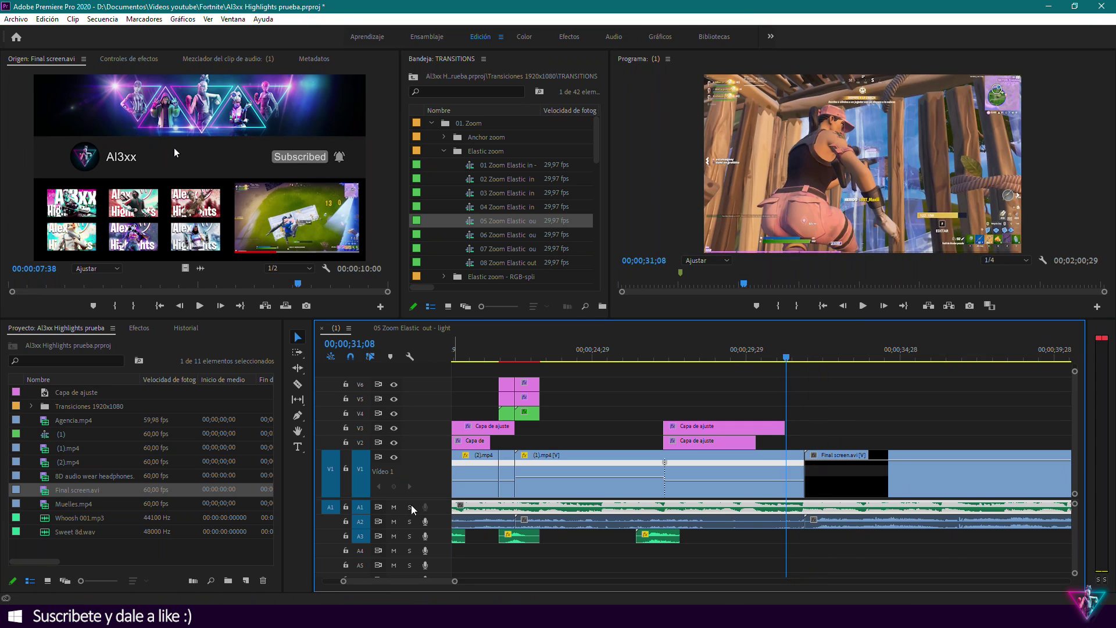
click(129, 59)
key(space)
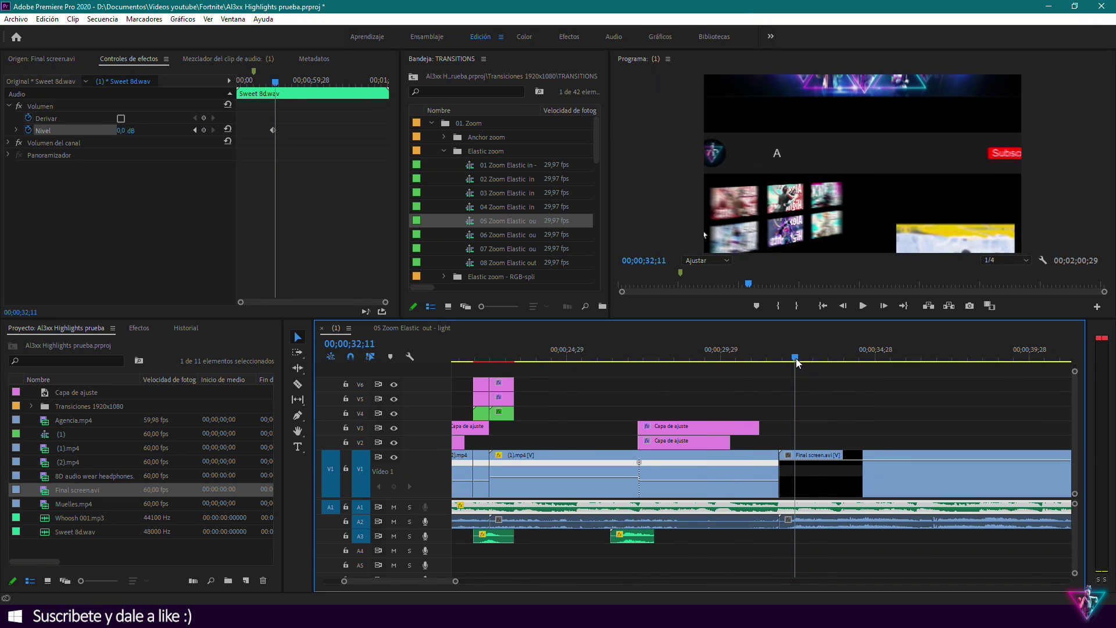
key(ctrl+k)
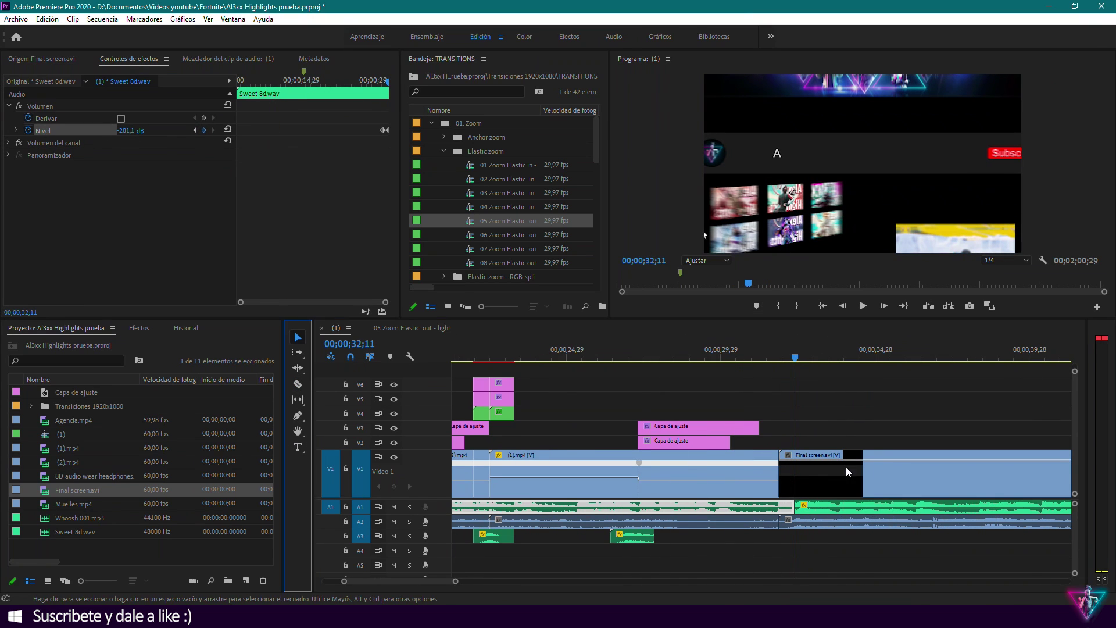
click(818, 505)
key(Delete)
click(756, 506)
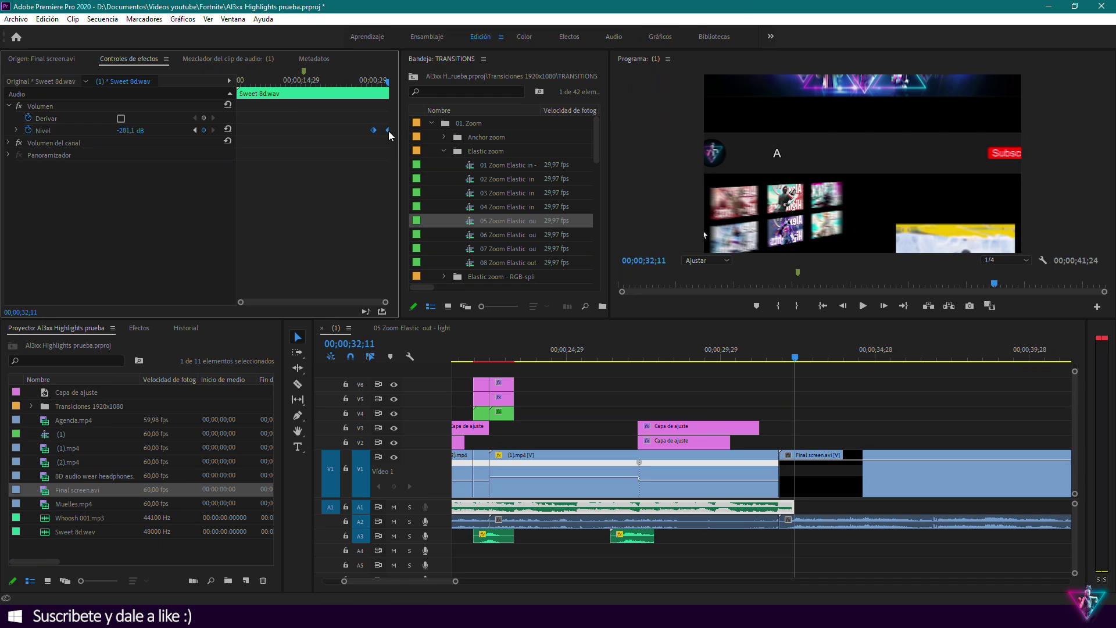
Step: Ease the Sweet 8d.wav volume fade-out keyframe and check the ending
right_click(389, 133)
click(461, 294)
drag(762, 356, 614, 354)
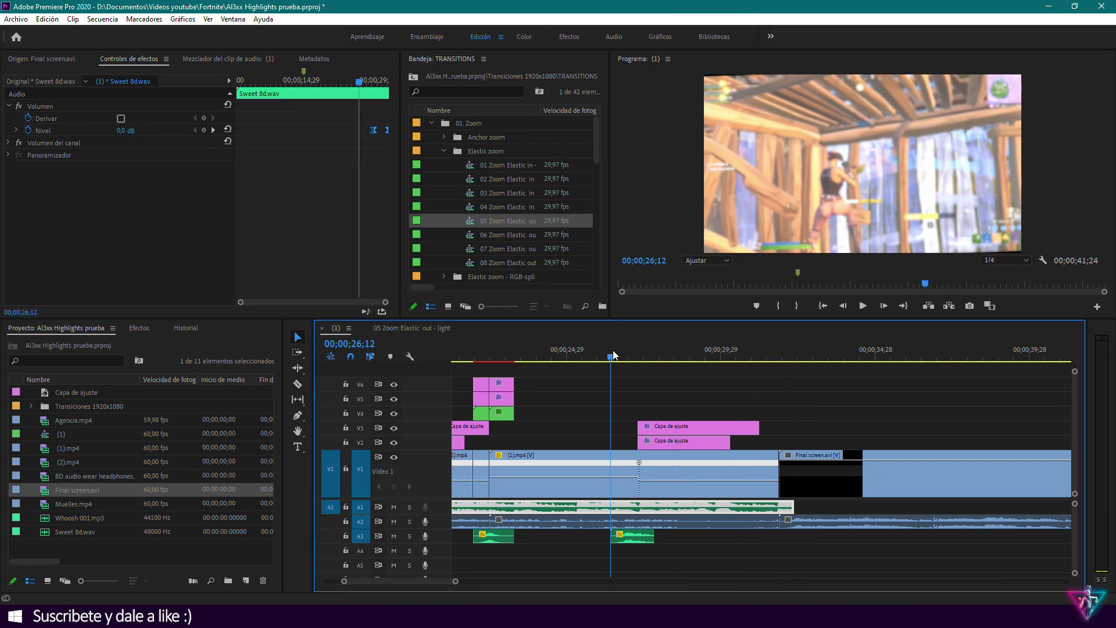
key(l)
key(l)
key(l)
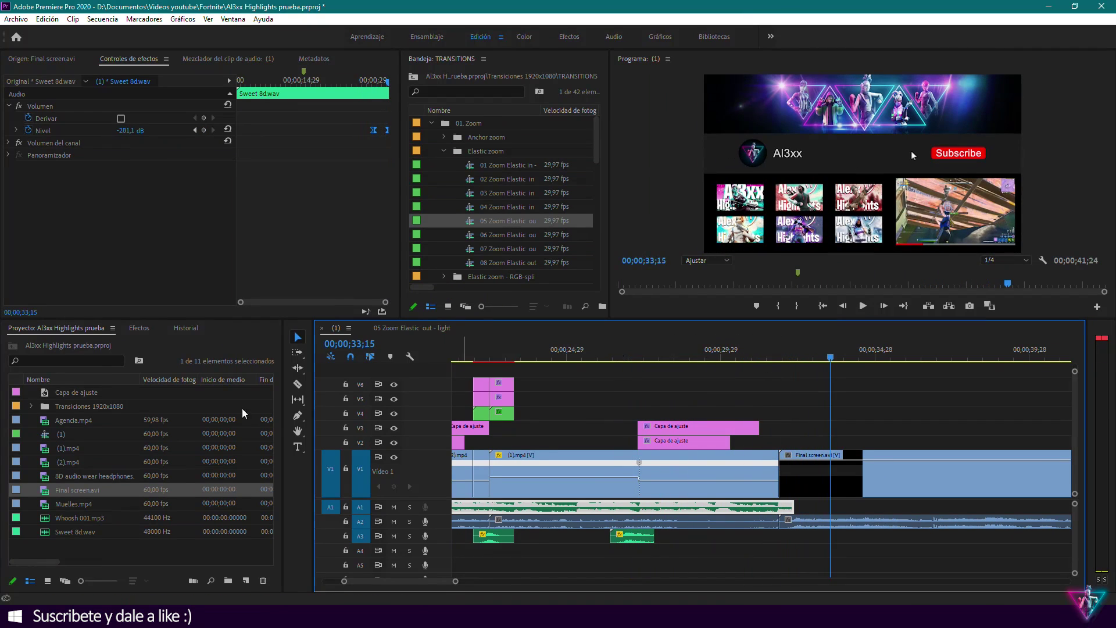
Step: Add a Cross Dissolve (Disolución cruzada) between the gameplay and the end screen
click(139, 328)
click(9, 417)
click(16, 464)
drag(67, 486, 783, 478)
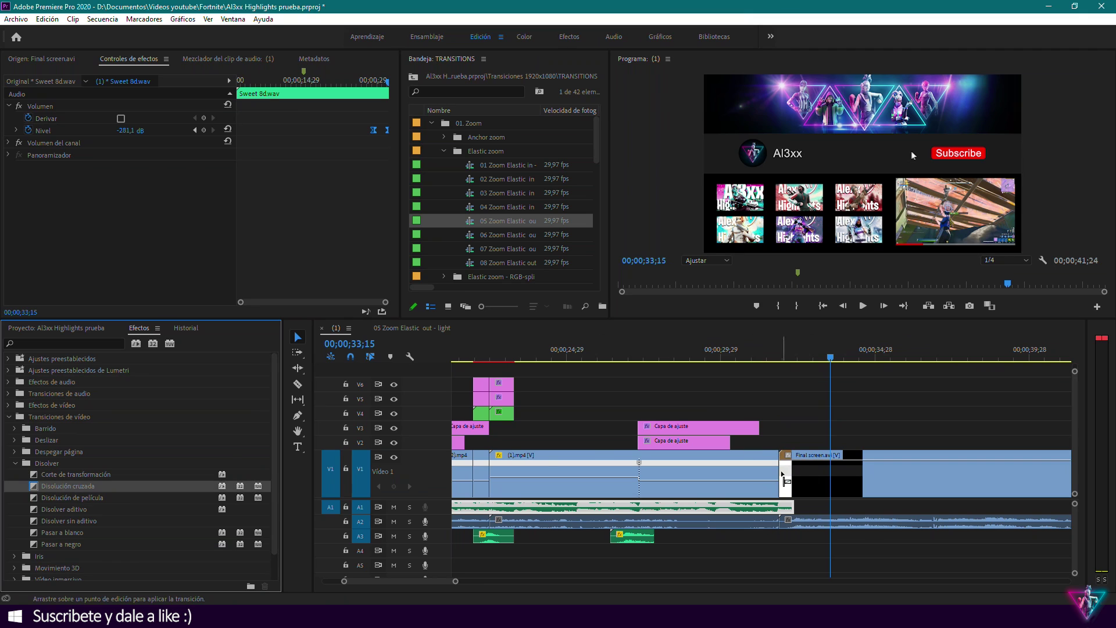
click(742, 349)
key(l)
key(l)
key(l)
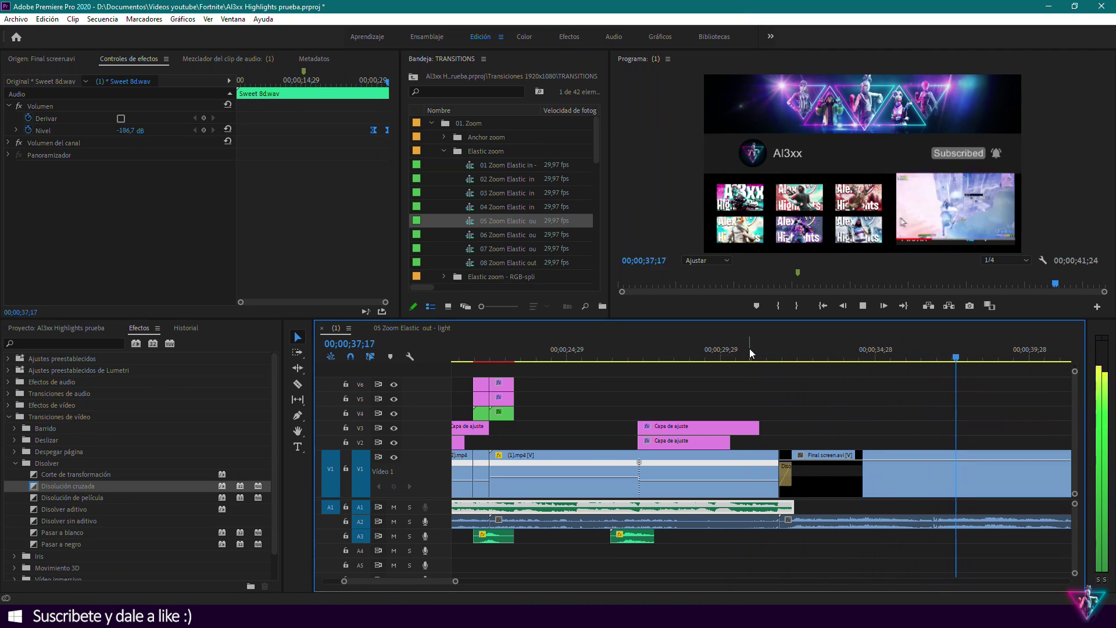
drag(609, 318, 677, 321)
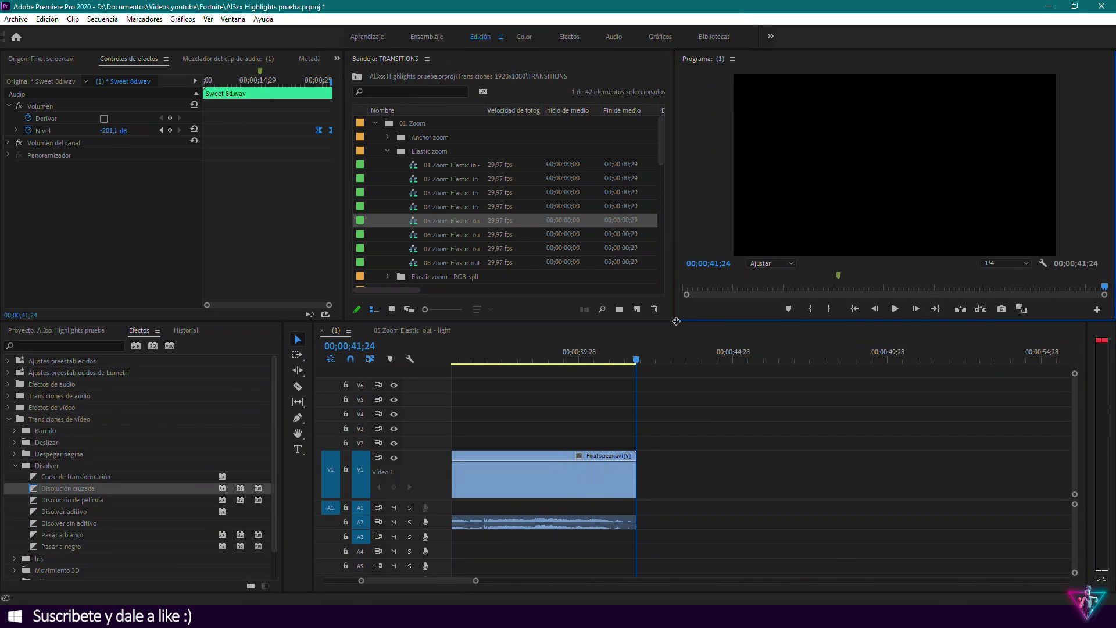
Step: Save the project via Archivo > Guardar
click(16, 19)
mouse_move(47, 18)
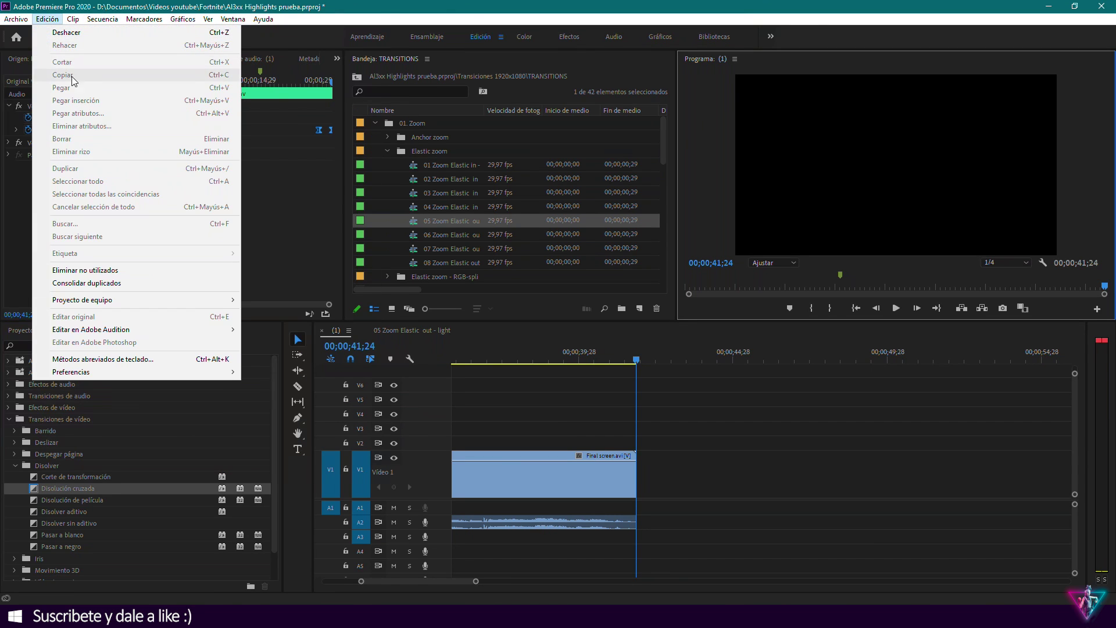
click(35, 150)
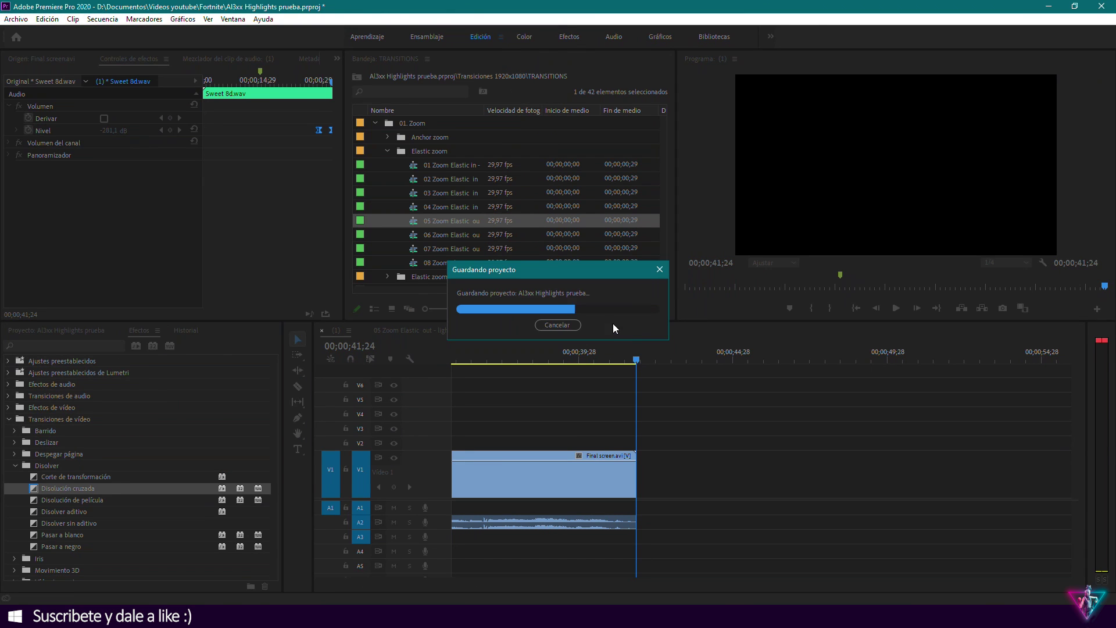
Step: Open the media export settings via Archivo > Exportar > Medios
click(15, 19)
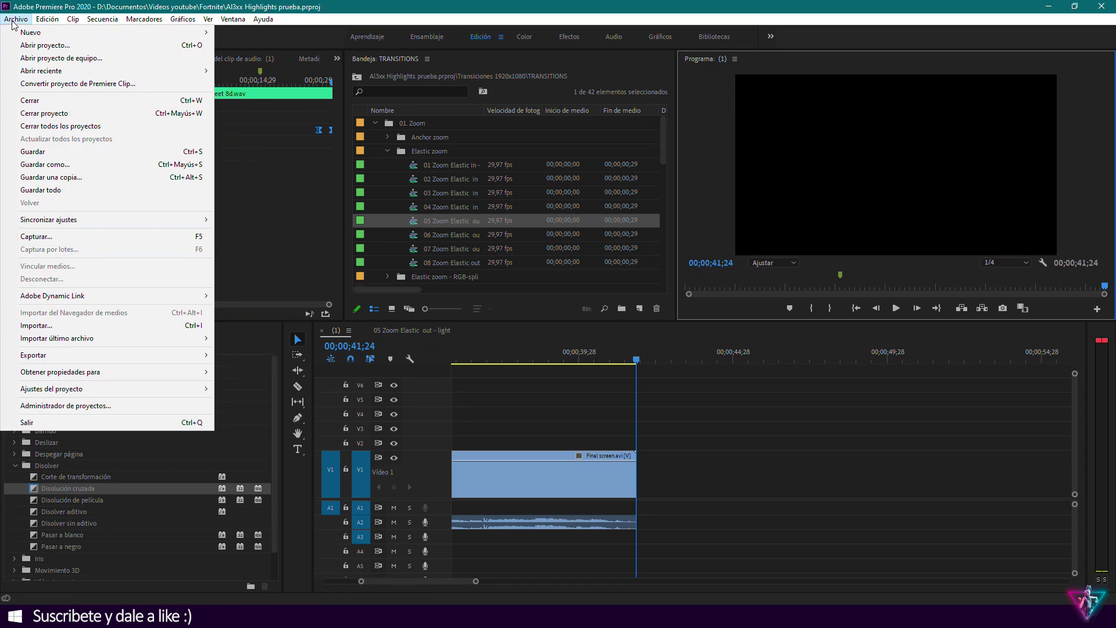
mouse_move(63, 360)
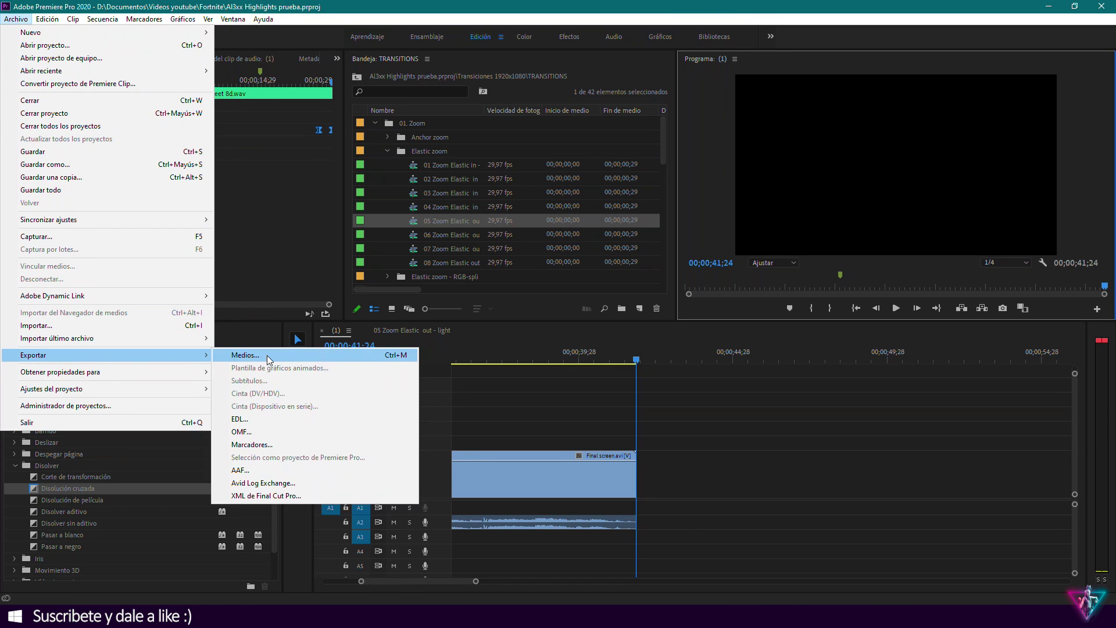
click(268, 358)
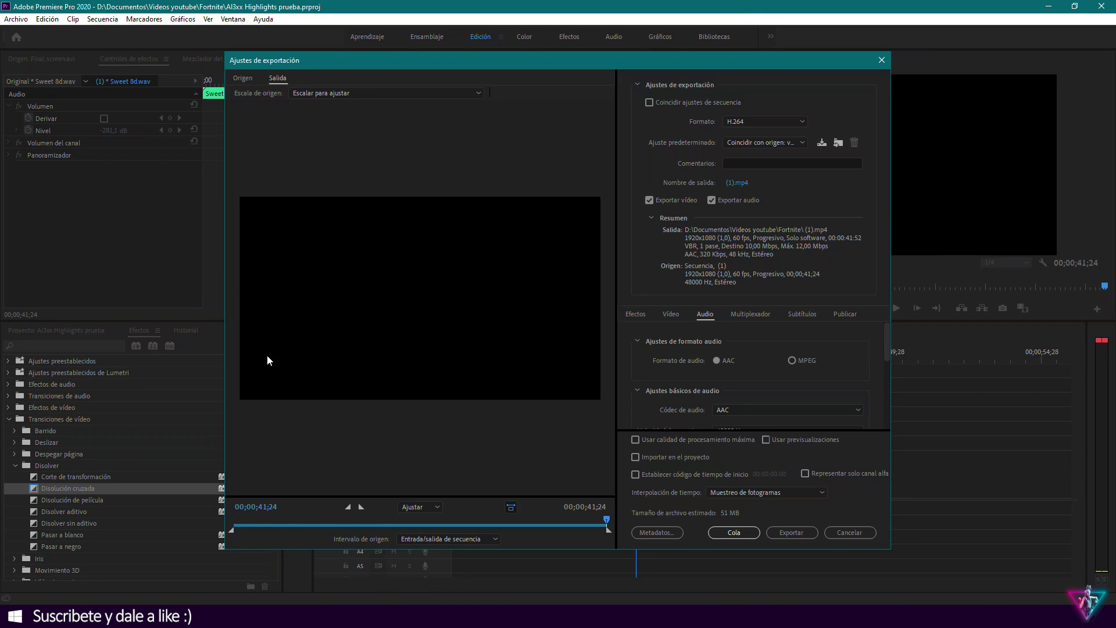
Step: Keep H.264 format and name the output 'Al3xx Highlights prueba'
click(759, 122)
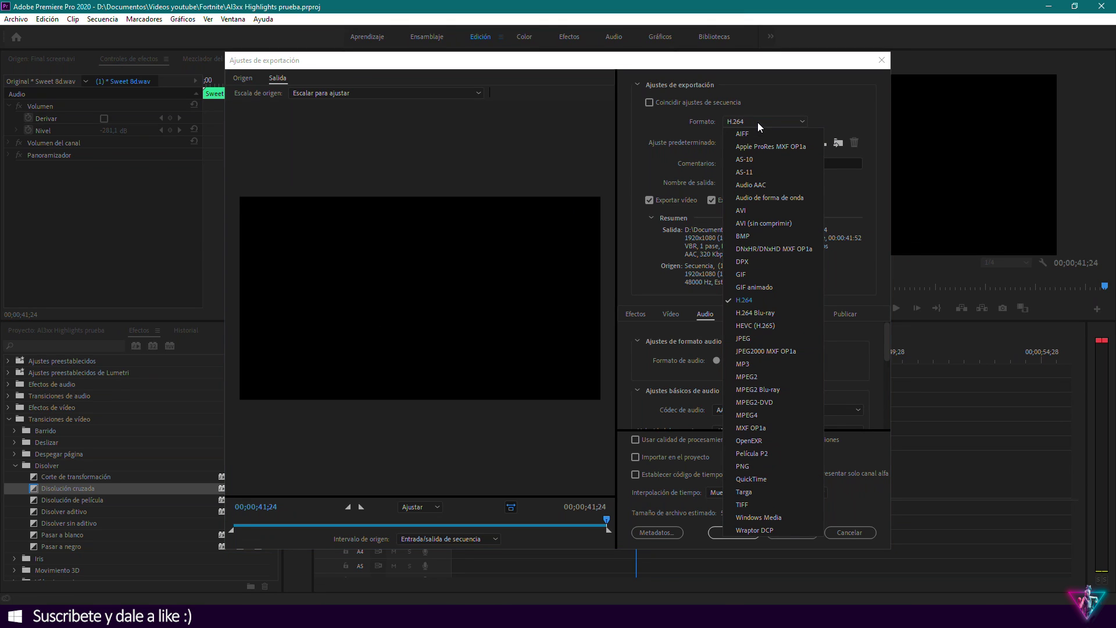
click(758, 122)
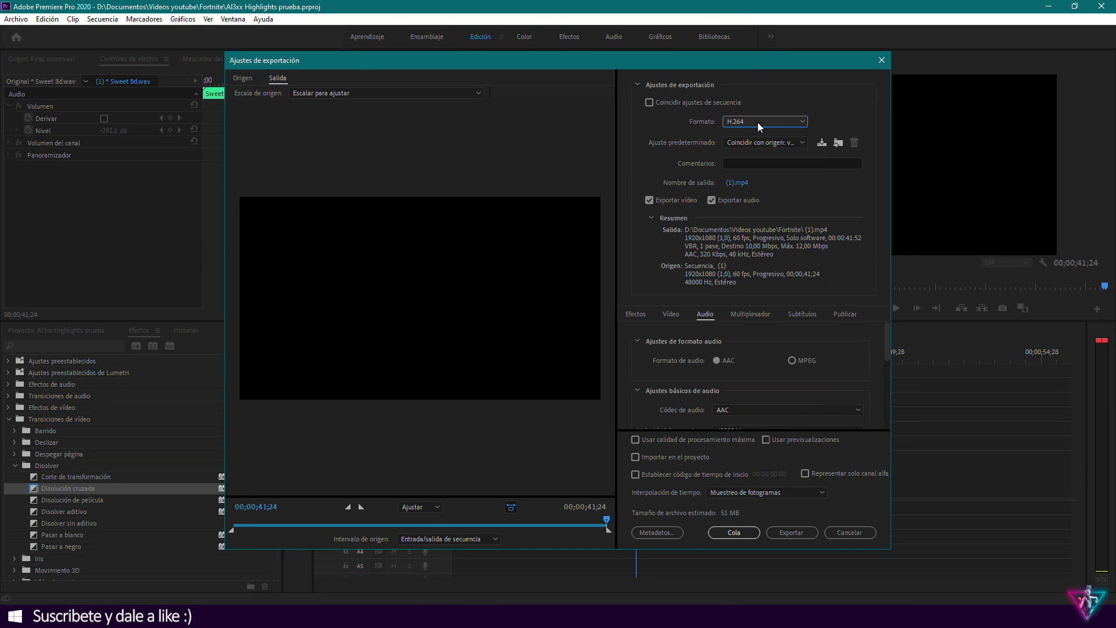
click(737, 183)
text(Al3xx Highlights prueba)
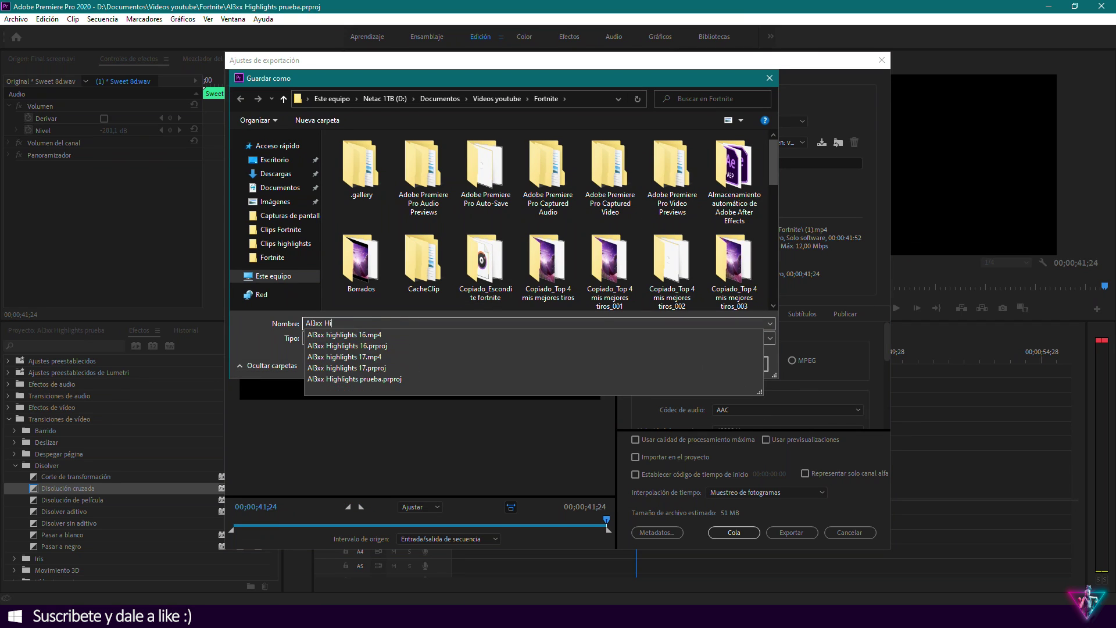
key(Return)
Step: Set the audio bitrate to 448 Kbps and start the export
scroll(773, 395, down, 3)
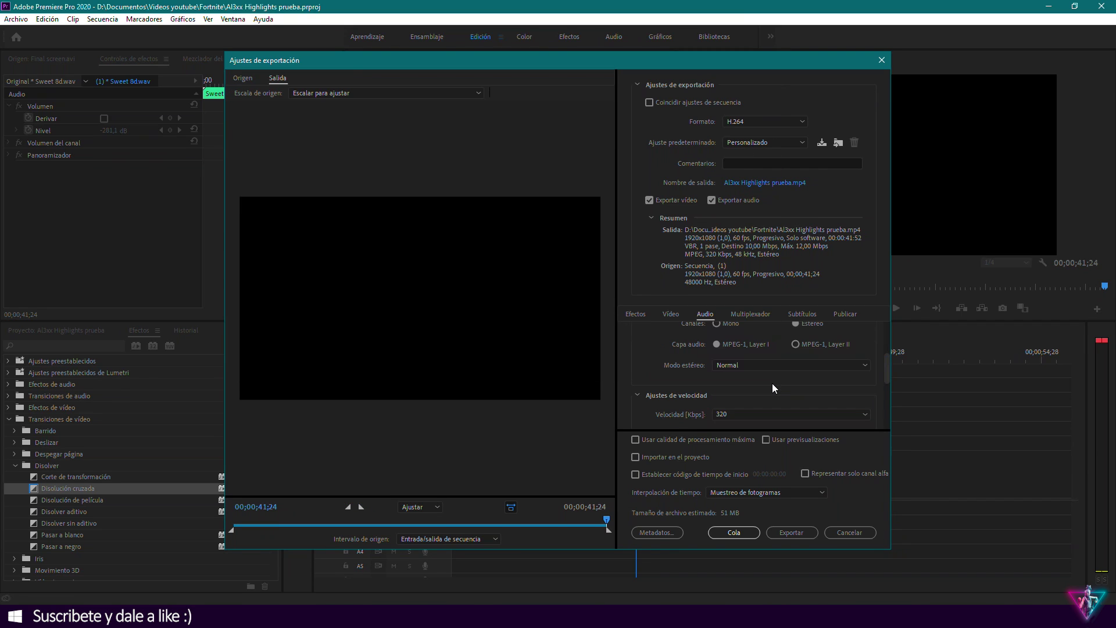
click(864, 367)
click(820, 507)
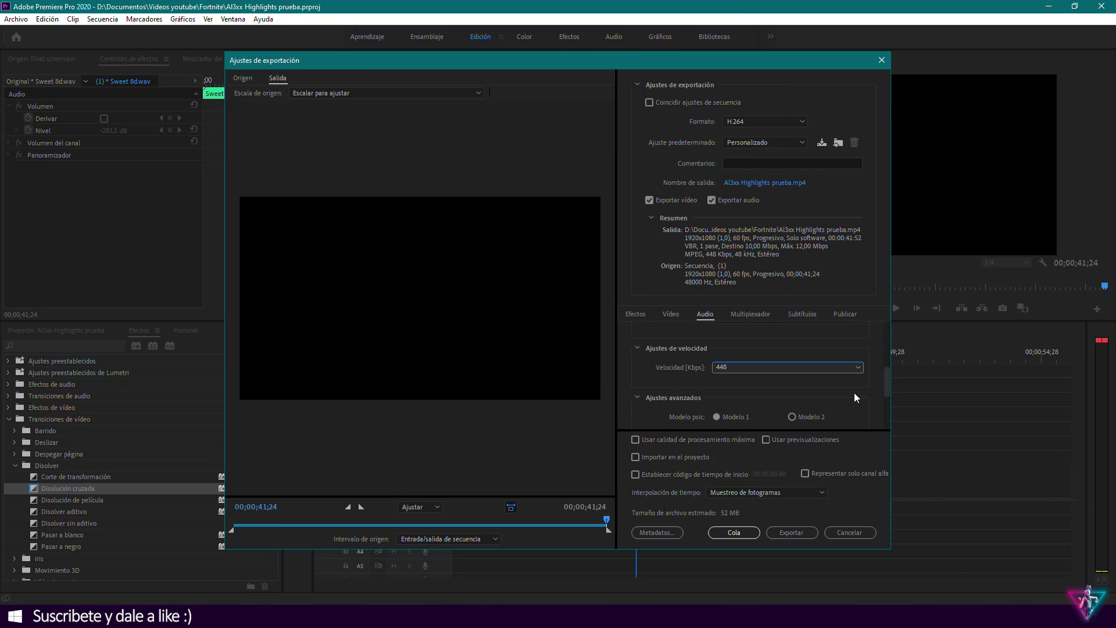
scroll(854, 393, up, 3)
click(669, 314)
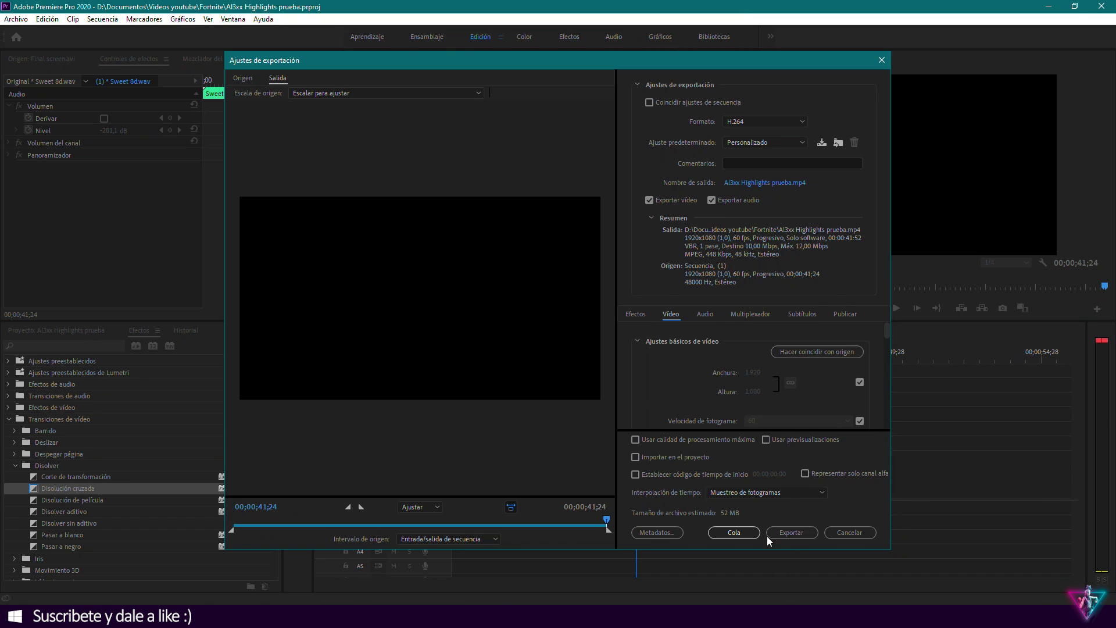
click(792, 532)
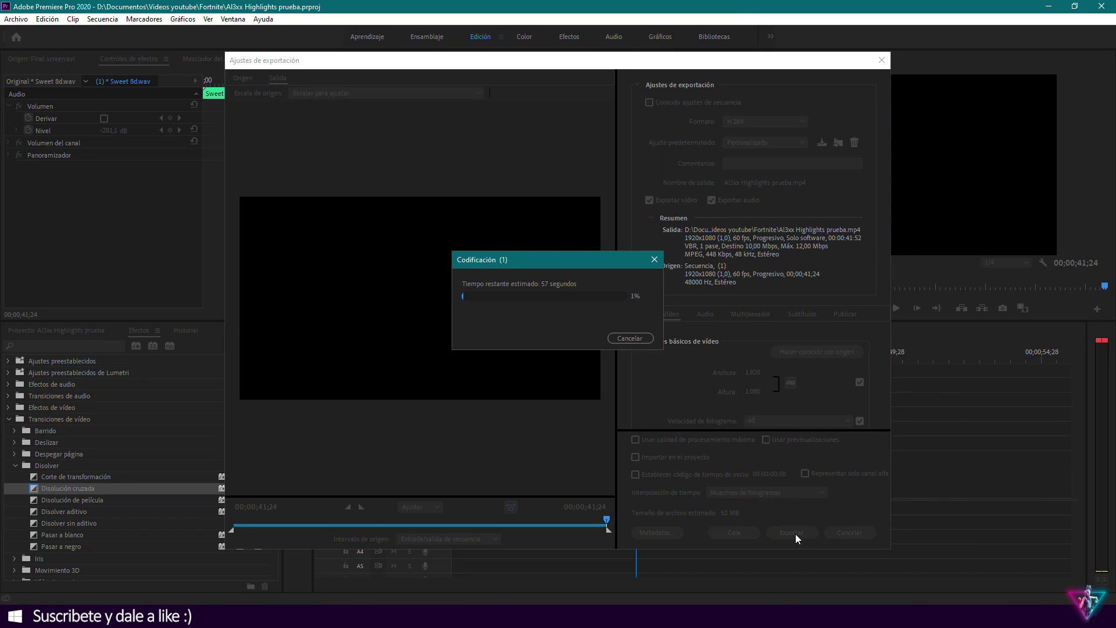